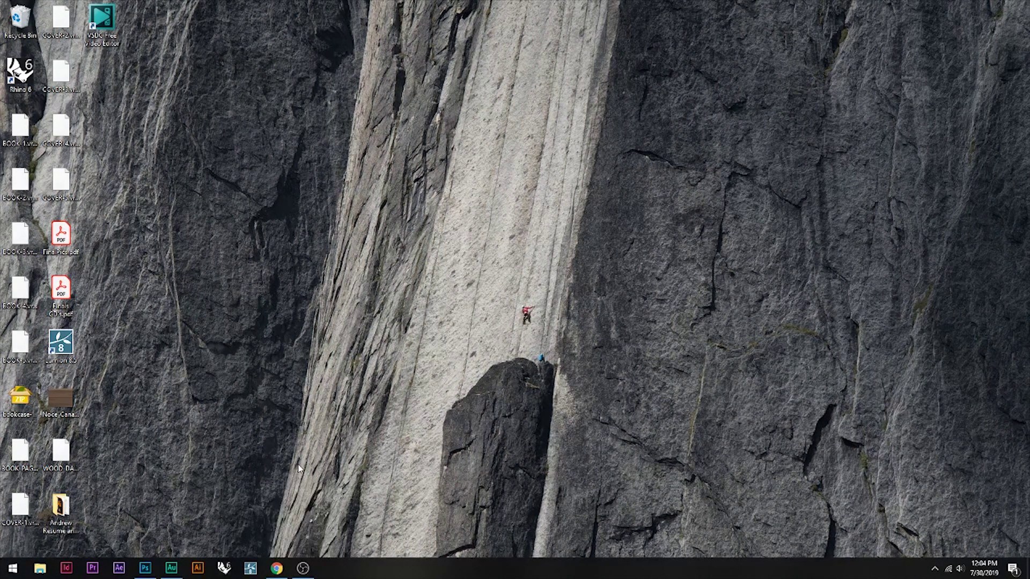
# - View the VSDC Free Video Editor download page in the browser, launch VSDC Free Video Editor and dismiss its upgrade offer
pyautogui.click(276, 568)
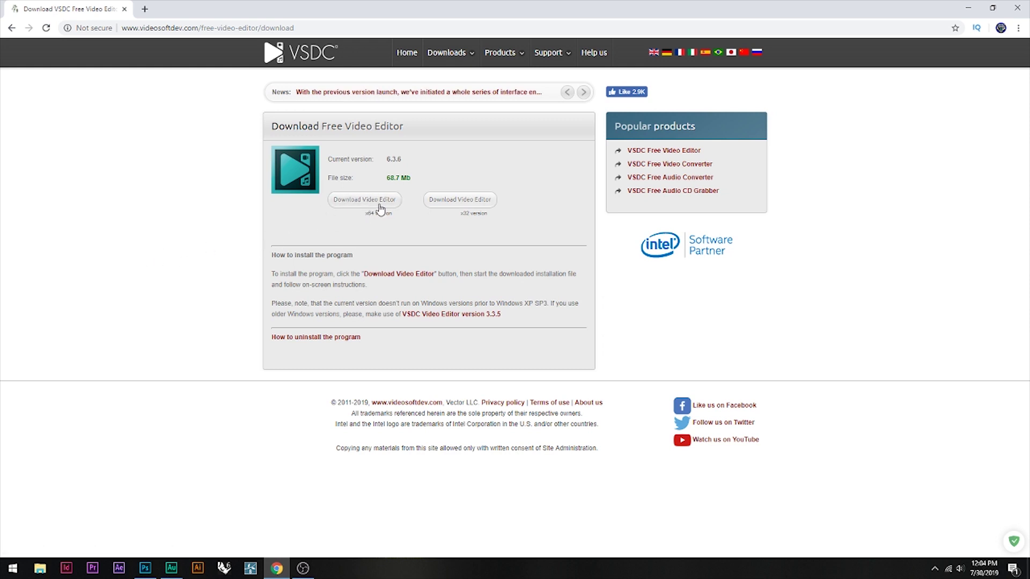
pyautogui.click(968, 8)
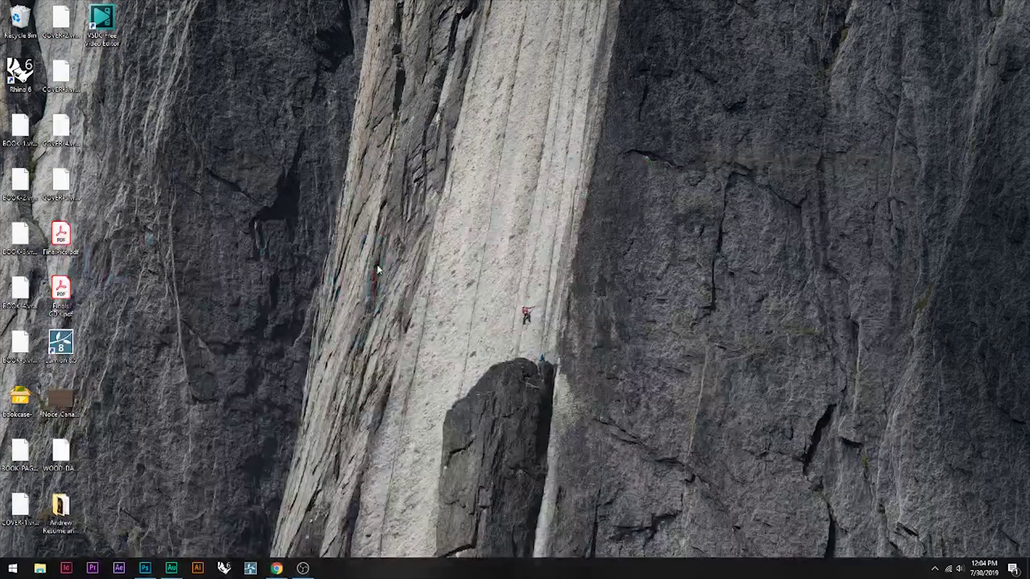
pyautogui.doubleClick(99, 25)
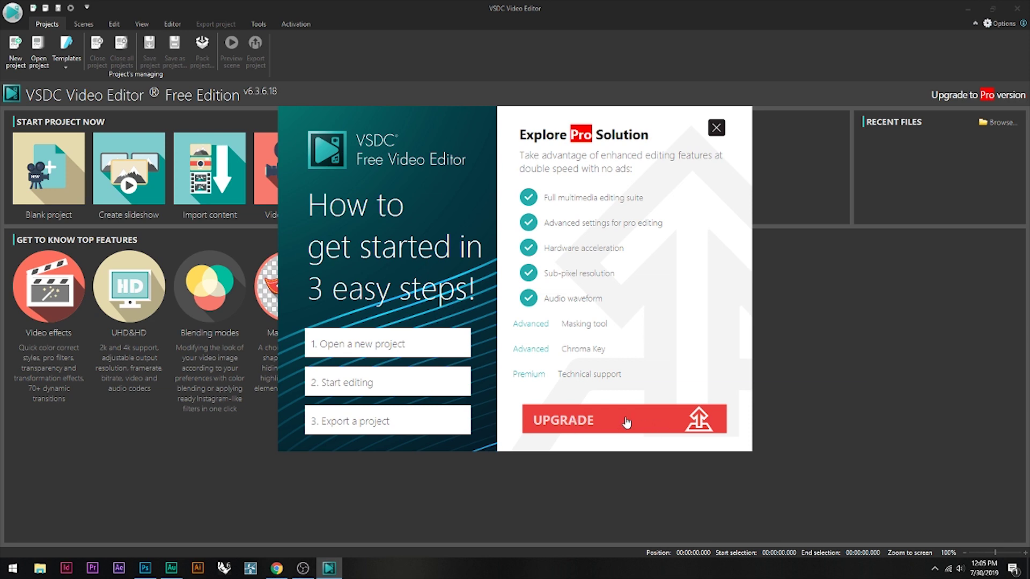
pyautogui.click(716, 128)
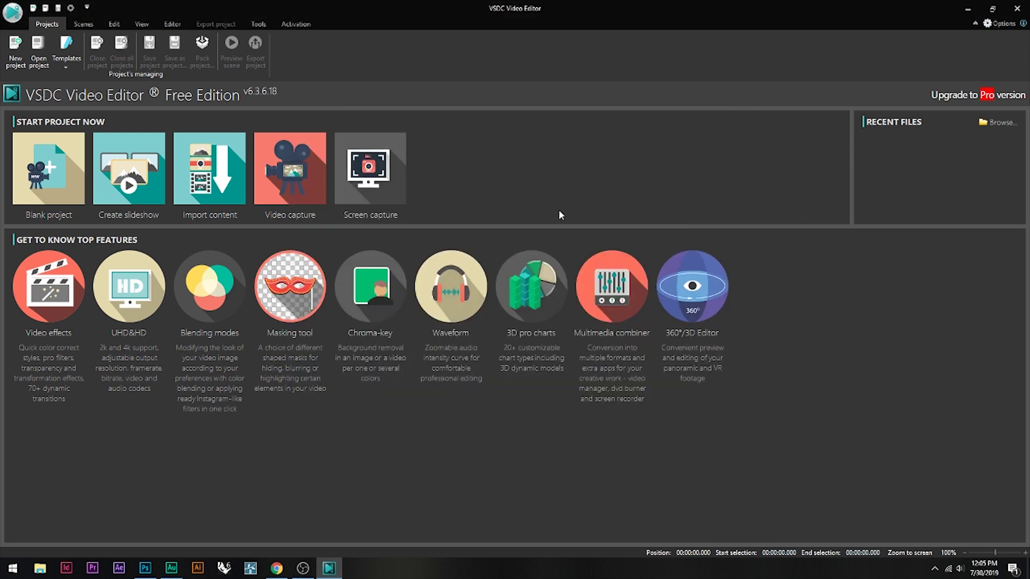
# - Create a blank project titled TEST with Full HD 1920x1080 pixels (16:9) resolution and a 60 fps frame rate
pyautogui.click(41, 178)
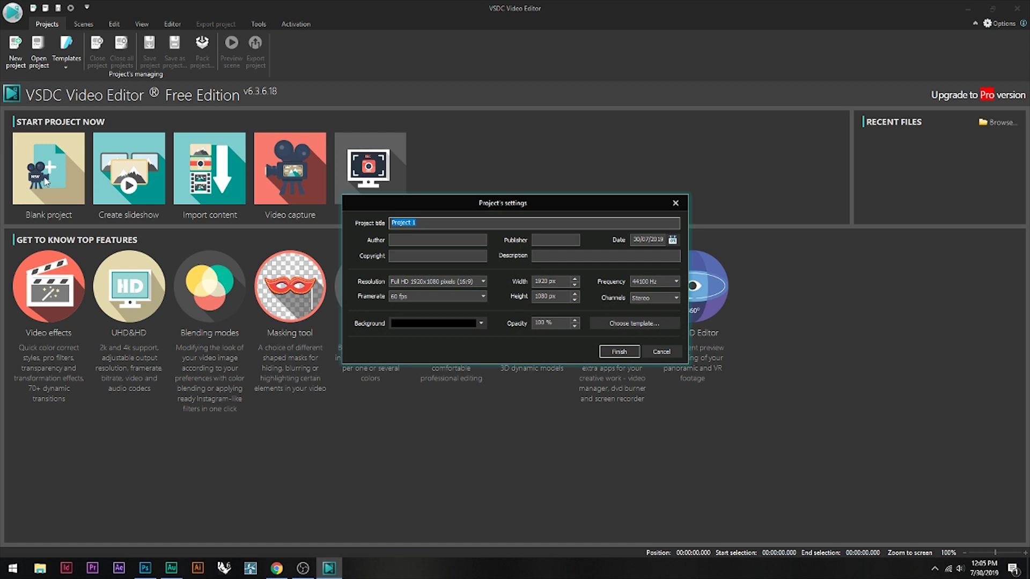
pyautogui.write('TEST')
pyautogui.click(470, 282)
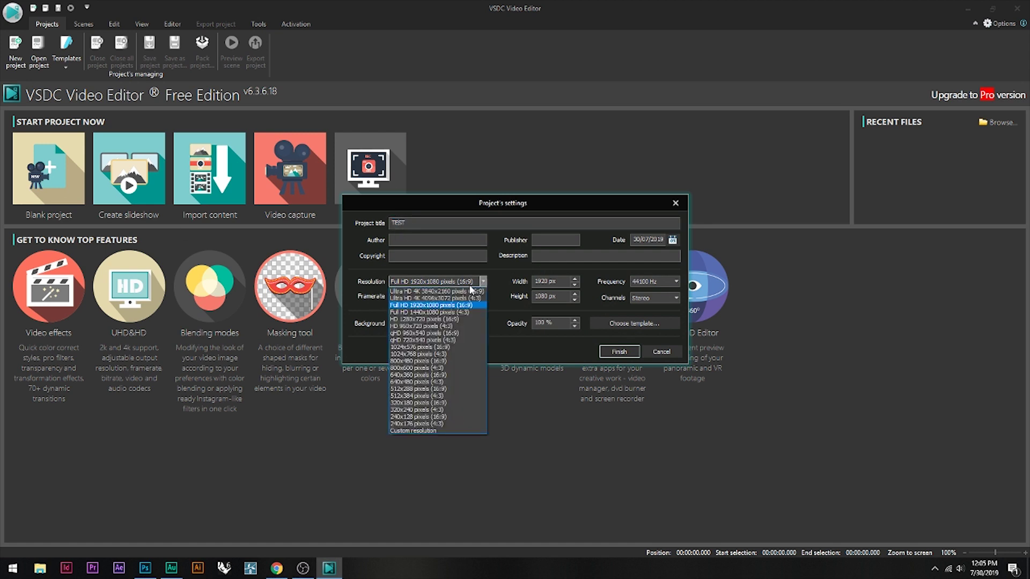
pyautogui.click(426, 305)
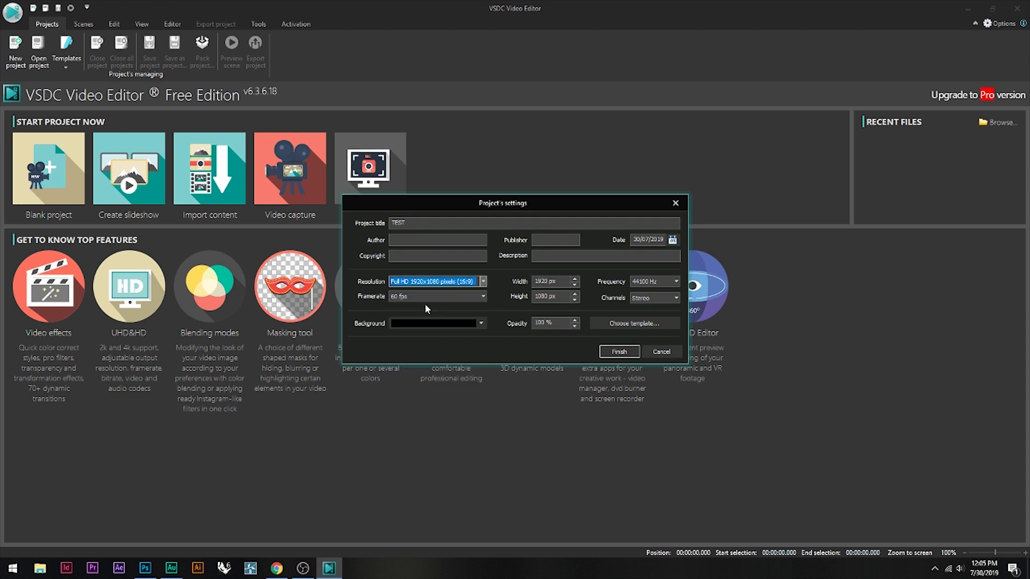
pyautogui.click(482, 297)
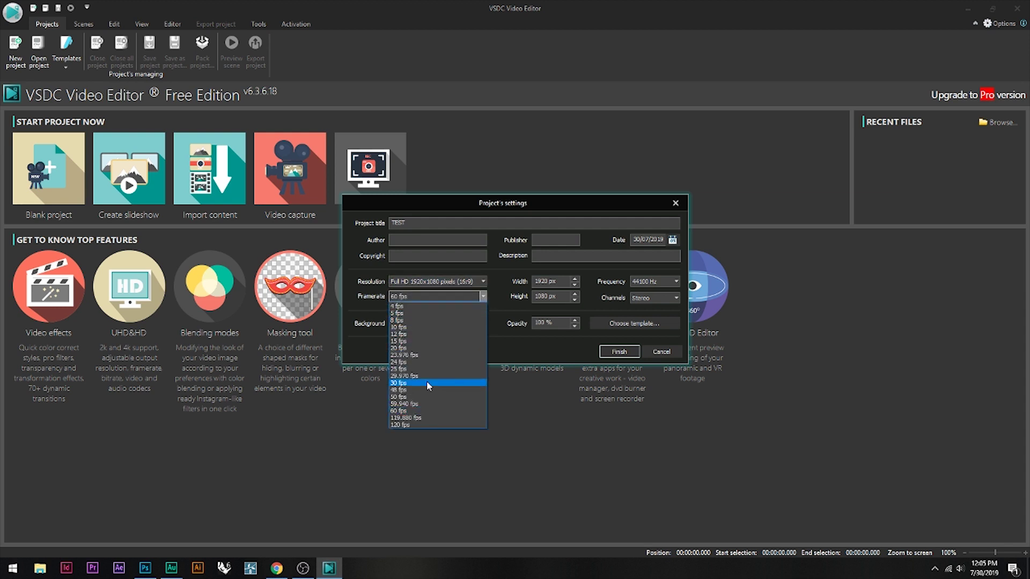
pyautogui.click(425, 411)
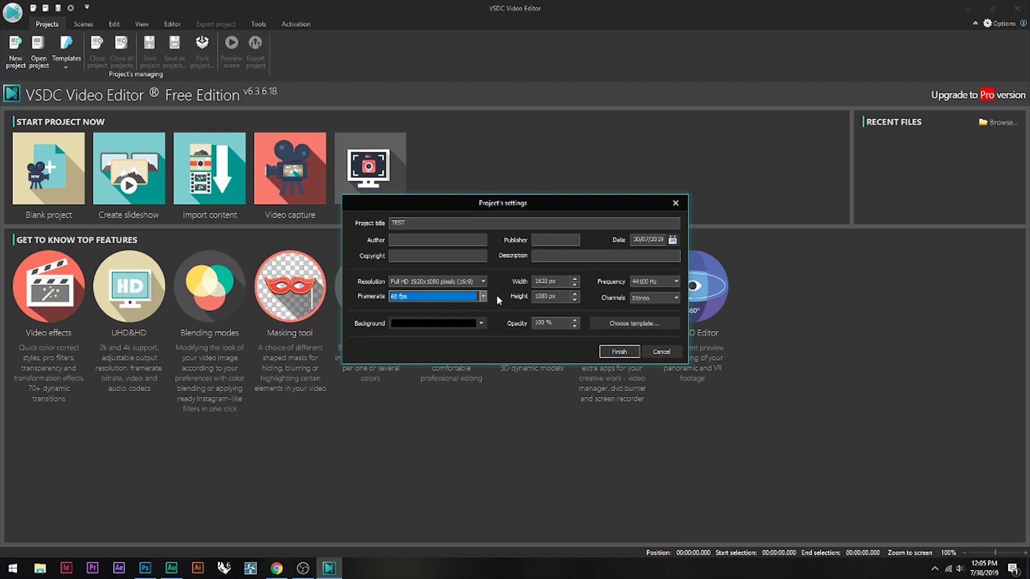
pyautogui.click(618, 352)
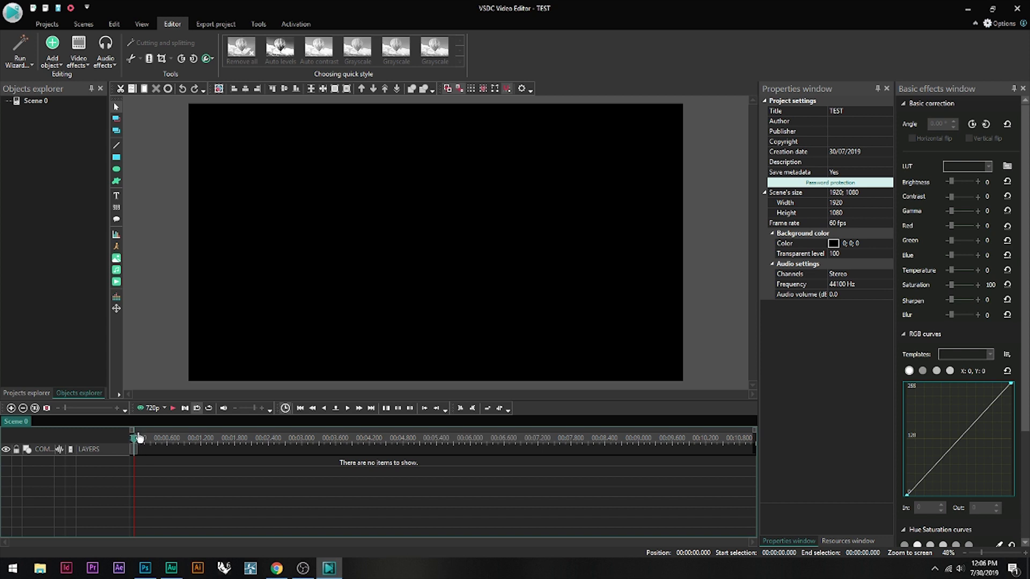
pyautogui.moveTo(131, 431)
pyautogui.mouseDown()
pyautogui.moveTo(696, 420)
pyautogui.moveTo(133, 430)
pyautogui.mouseUp()
pyautogui.moveTo(134, 431); pyautogui.dragTo(382, 431)
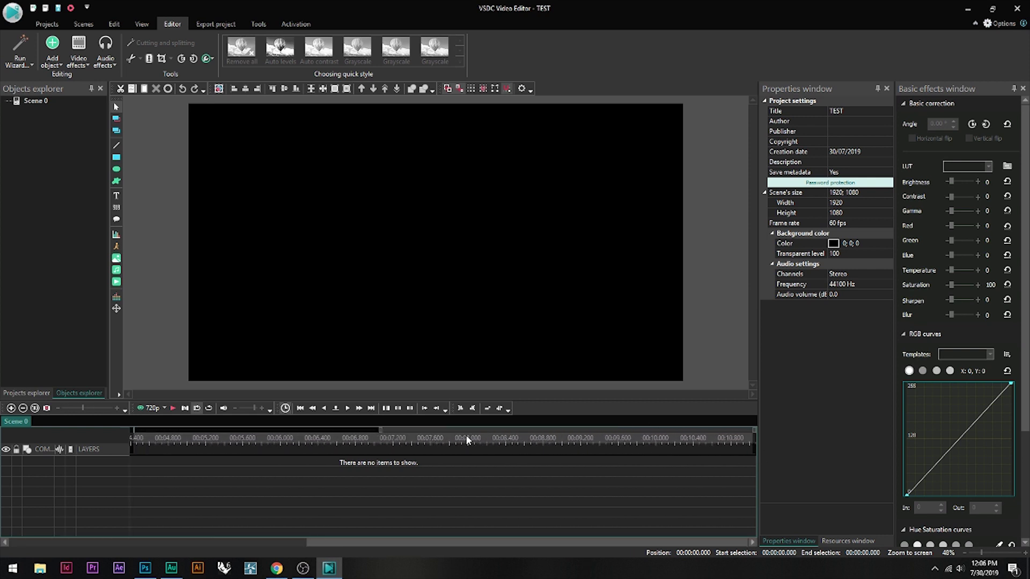
pyautogui.moveTo(754, 436); pyautogui.dragTo(150, 432)
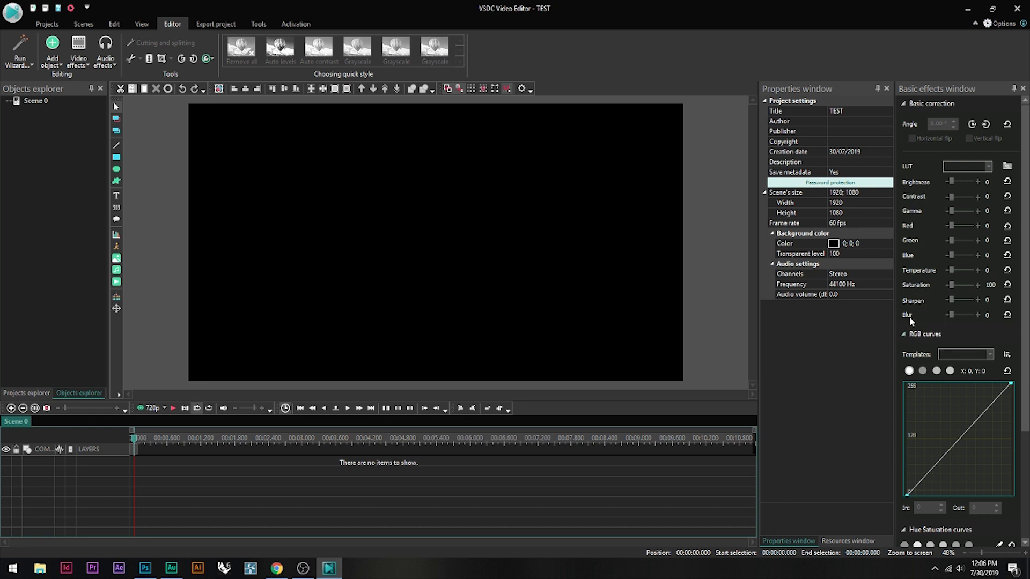
pyautogui.scroll(-1, 946, 447)
pyautogui.scroll(1, 944, 444)
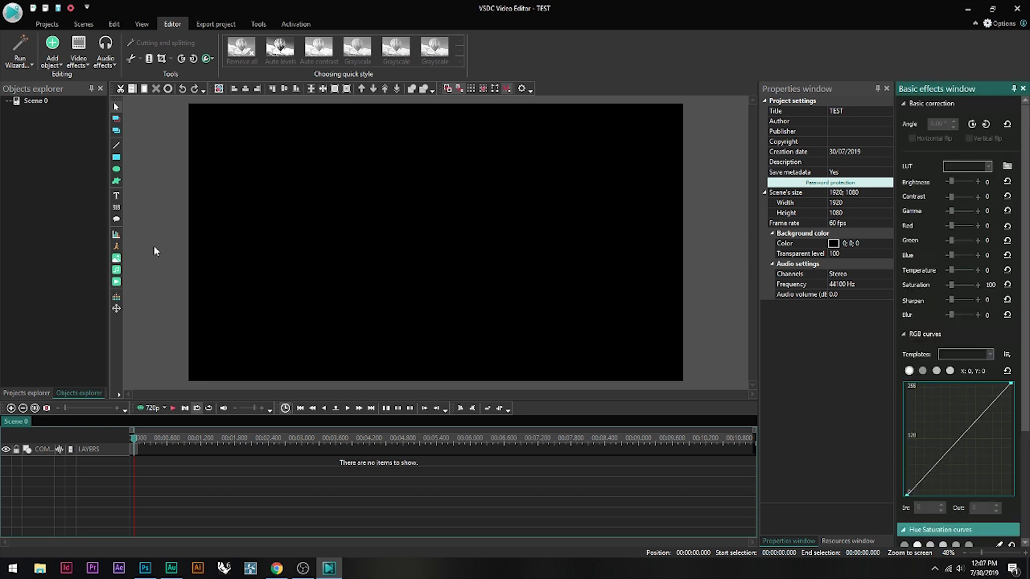
# - Import HavocPlayzIntro.mp4 onto a new layer from the cursor position and scrub the playhead to about 00:00:04.866
pyautogui.click(117, 283)
pyautogui.click(468, 239)
pyautogui.click(761, 414)
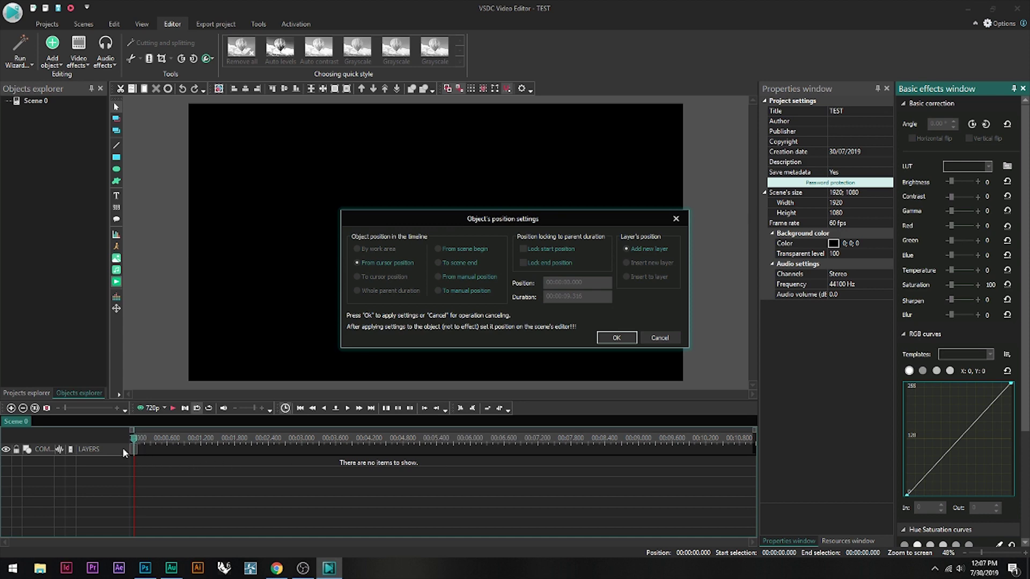
pyautogui.click(615, 337)
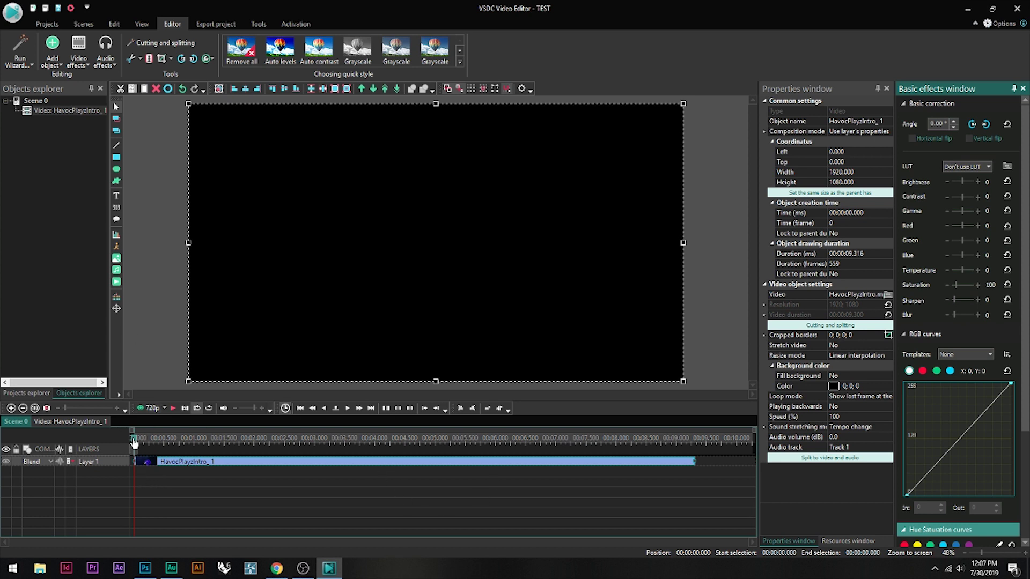
pyautogui.moveTo(134, 443); pyautogui.dragTo(427, 439)
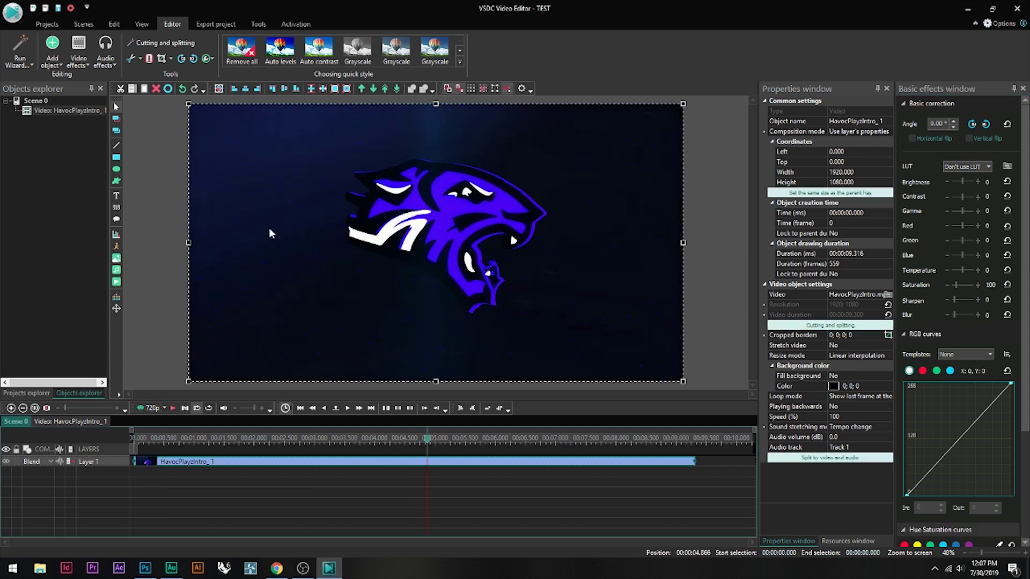
pyautogui.click(158, 365)
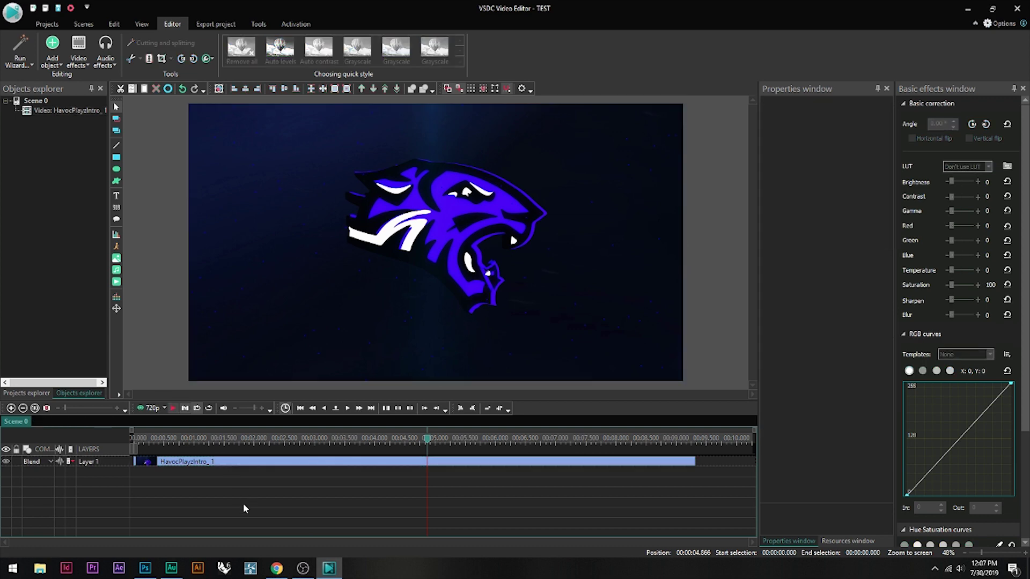
# - Try shrinking the intro clip in the preview to about 1337 by 500 px, and undo the resize
pyautogui.click(229, 462)
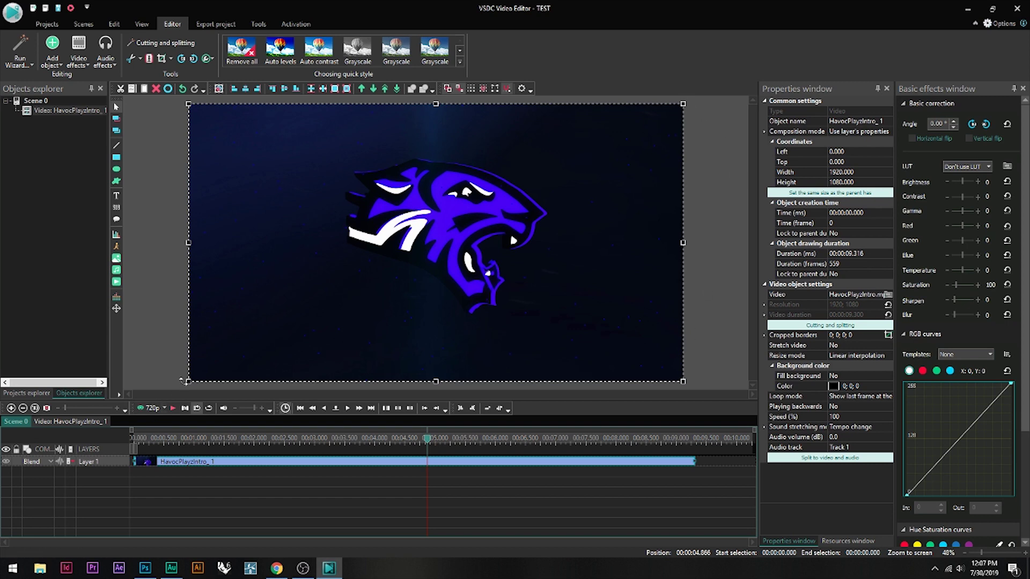
pyautogui.moveTo(188, 381); pyautogui.dragTo(338, 232)
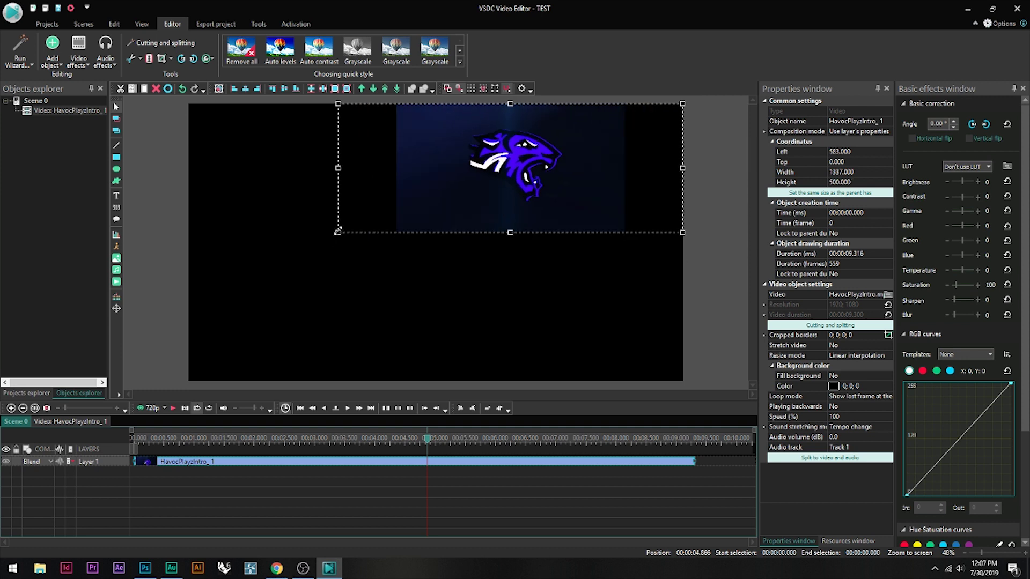
pyautogui.hotkey('ctrl', 'z')
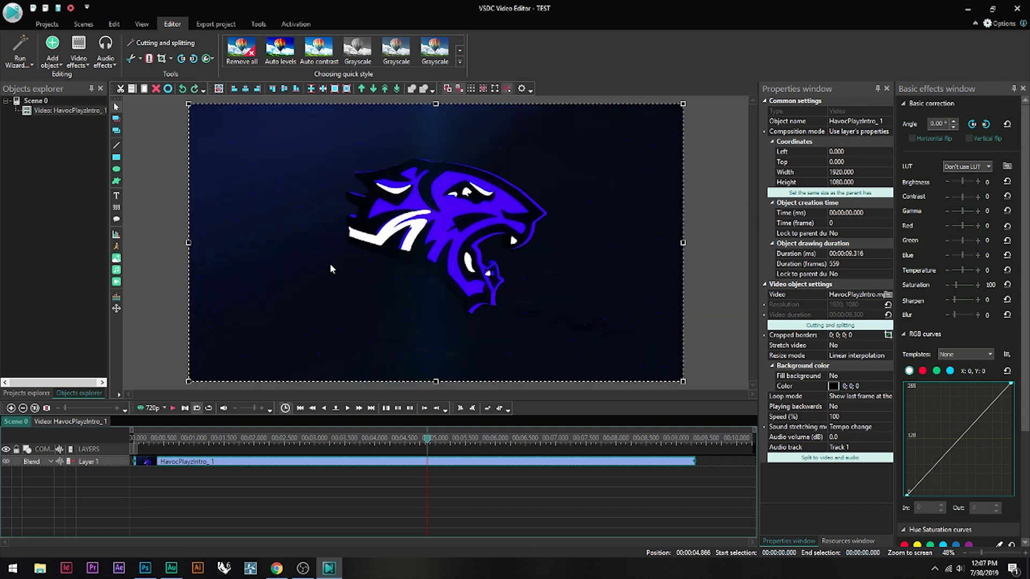
pyautogui.click(138, 306)
pyautogui.click(249, 464)
pyautogui.click(175, 373)
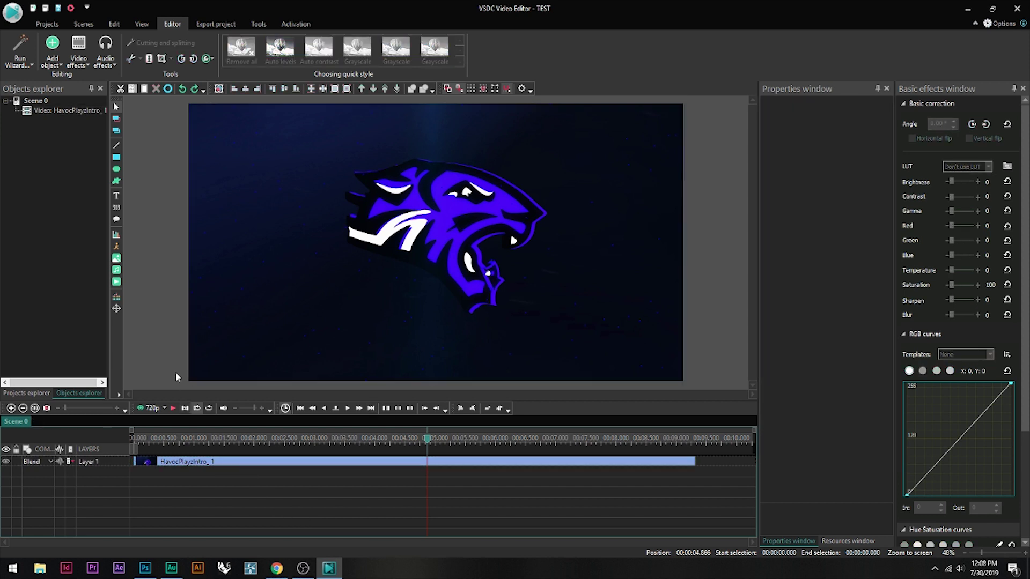
# - Import 47-1.mp4 from the gameplay folder 6. Black Ops 2 onto a new layer, starting it at the intro's end at 00:00:09.316
pyautogui.click(116, 281)
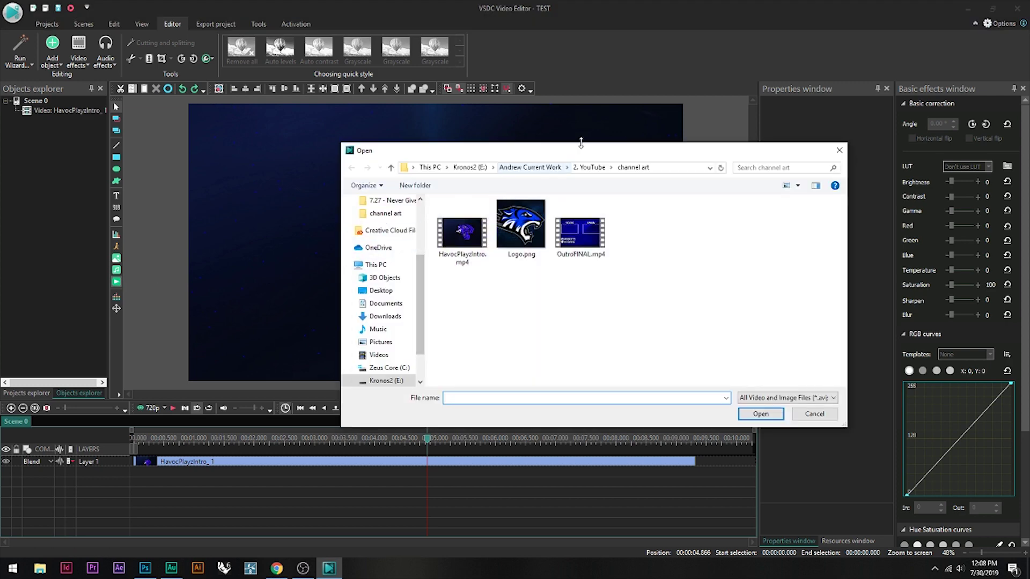
pyautogui.click(593, 168)
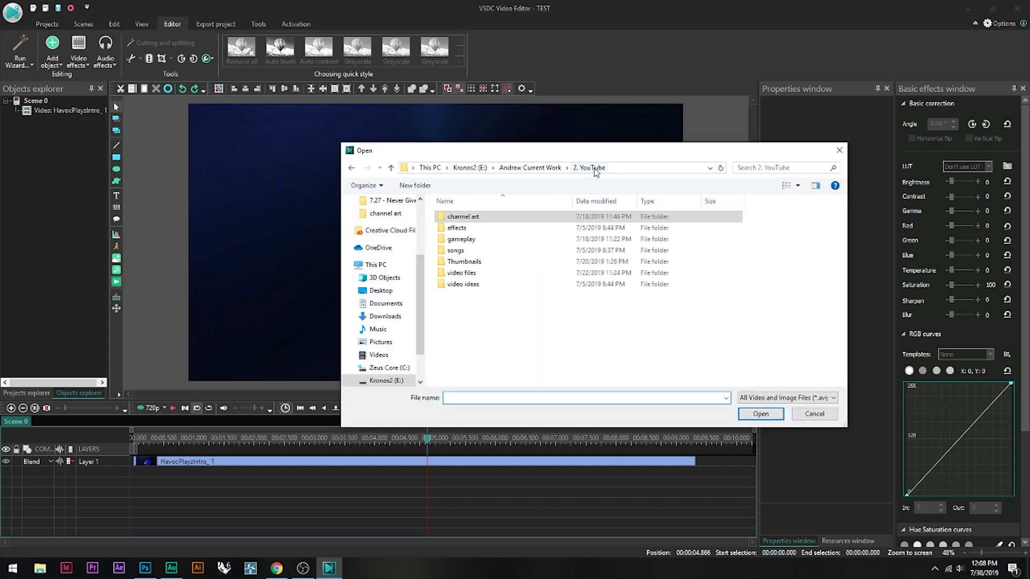
pyautogui.doubleClick(482, 239)
pyautogui.doubleClick(765, 241)
pyautogui.click(581, 217)
pyautogui.click(760, 414)
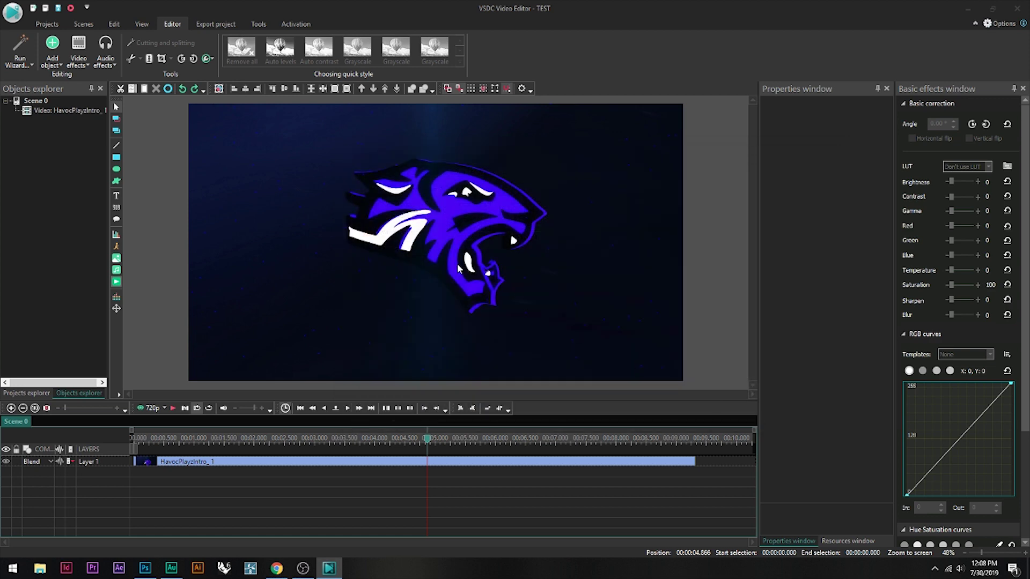
pyautogui.click(615, 339)
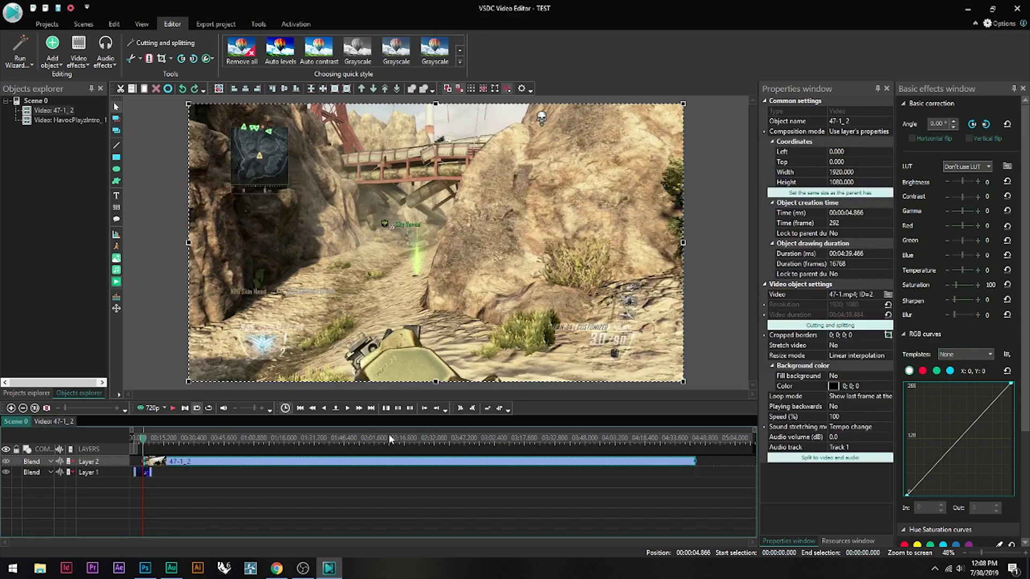
pyautogui.moveTo(156, 468); pyautogui.dragTo(163, 465)
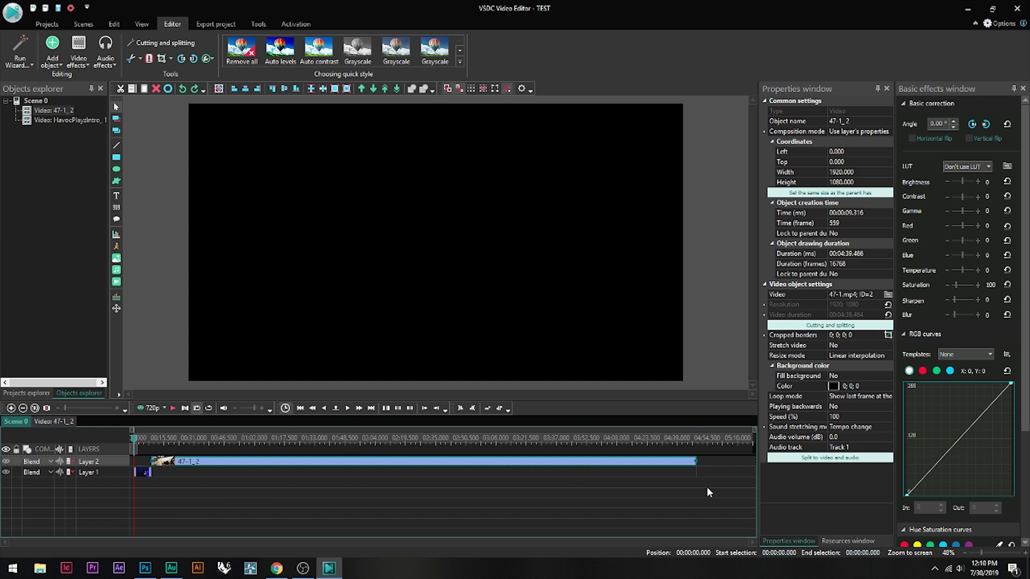
# - Split the gameplay clip on the upper layer at 00:02:07.183
pyautogui.moveTo(134, 445); pyautogui.dragTo(382, 443)
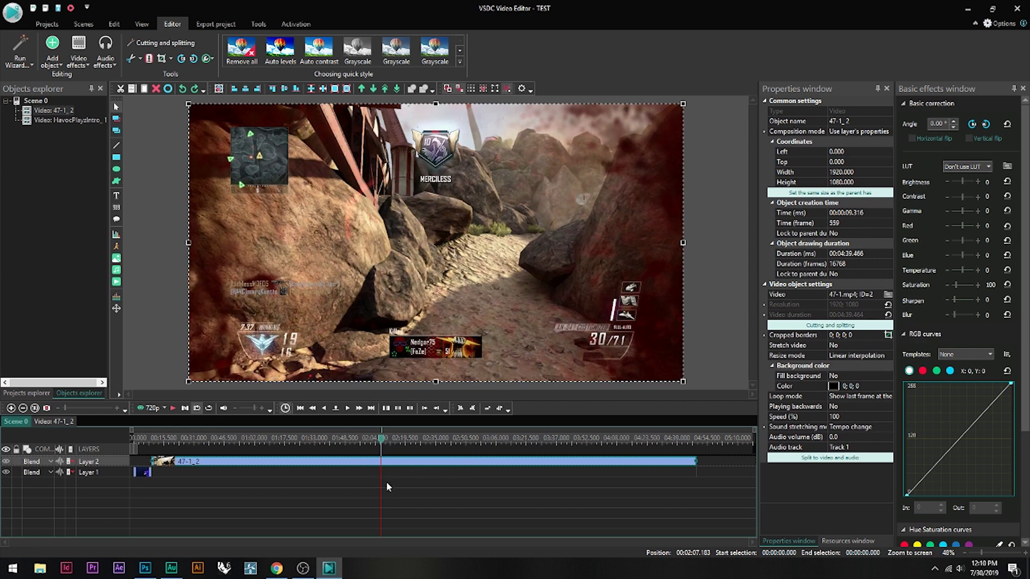
pyautogui.click(150, 59)
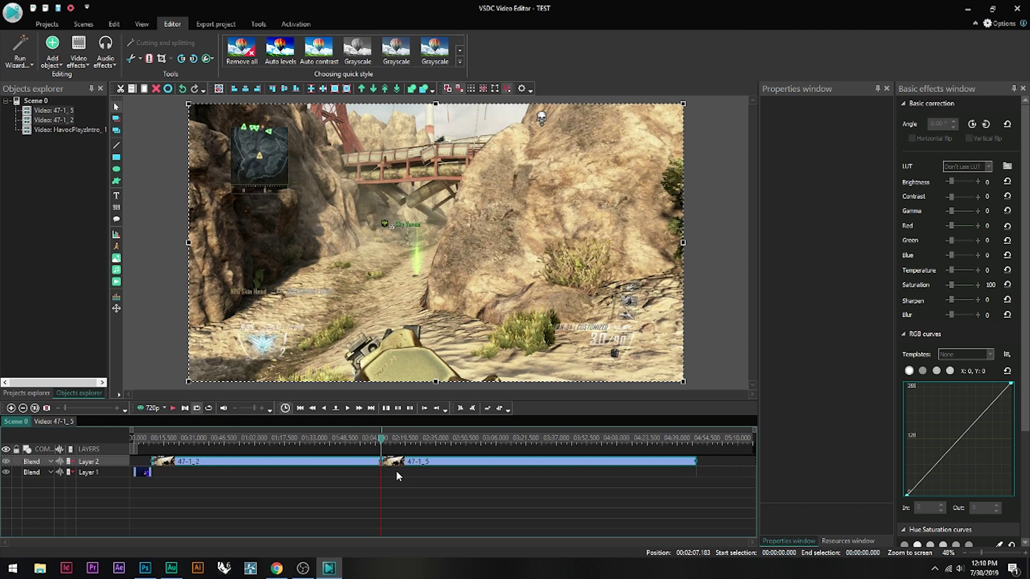
# - Delete the selected gameplay pieces from the timeline, and undo the deletion
pyautogui.moveTo(399, 467)
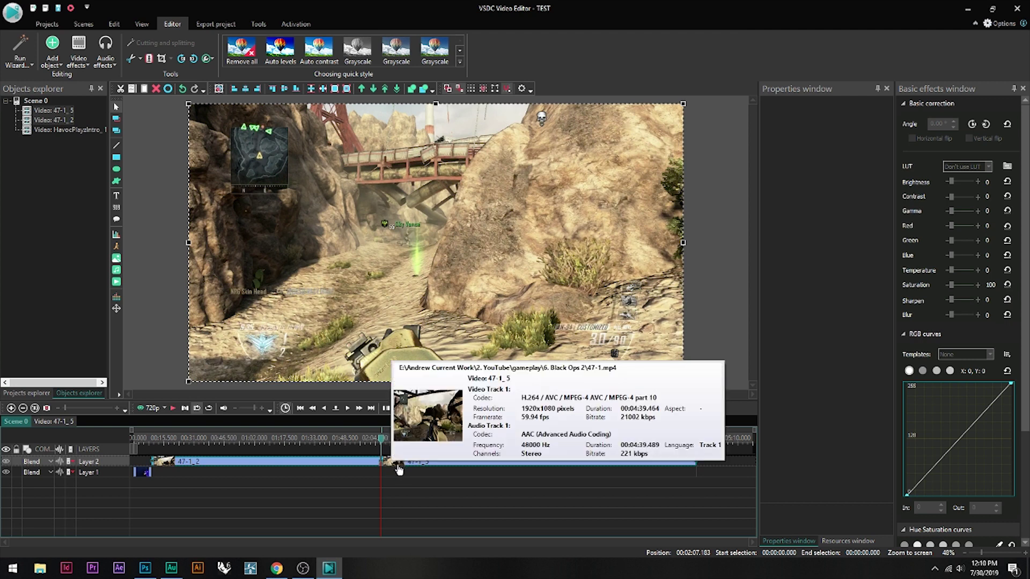
pyautogui.rightClick(425, 464)
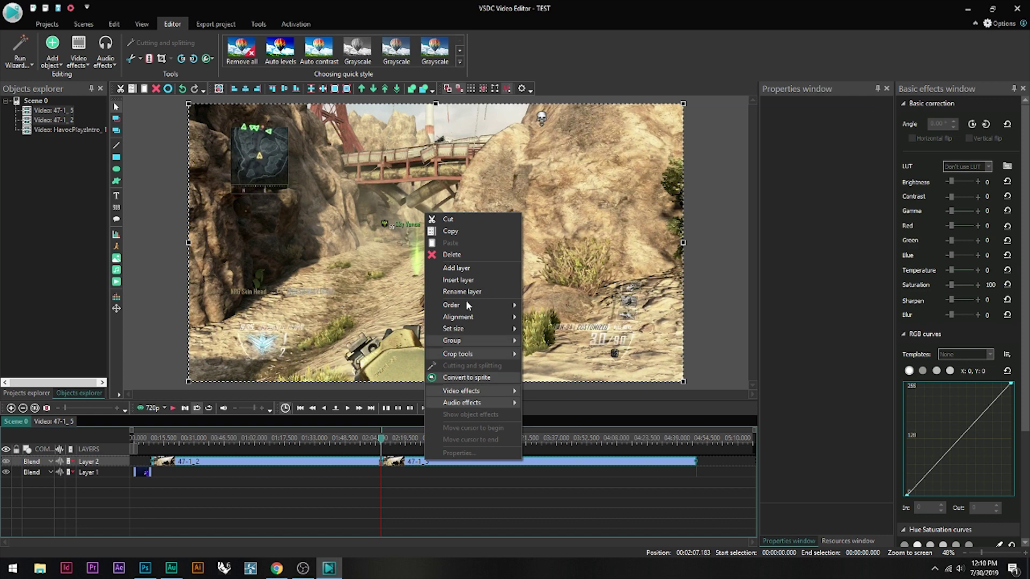
pyautogui.click(452, 254)
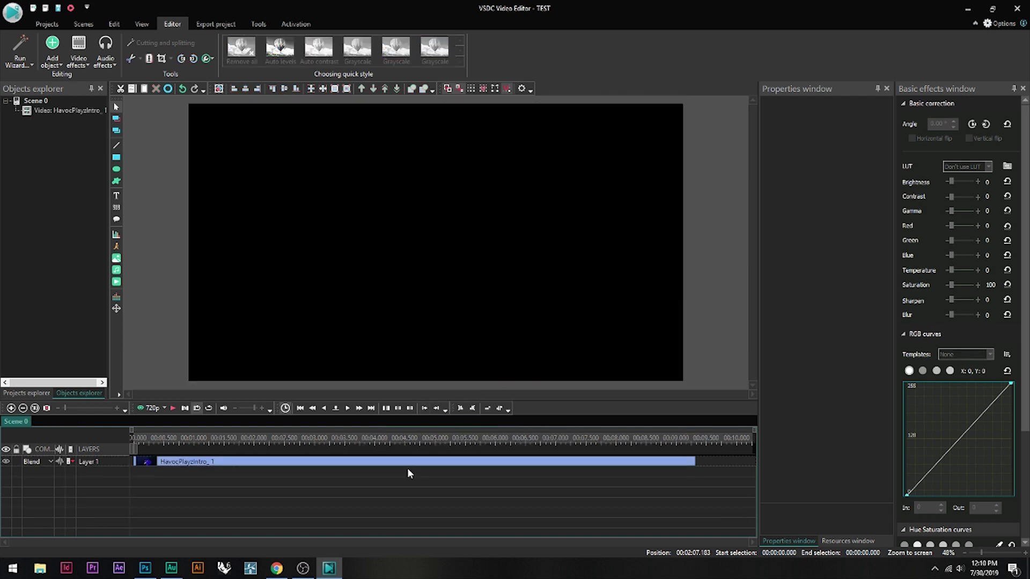
pyautogui.hotkey('ctrl', 'z')
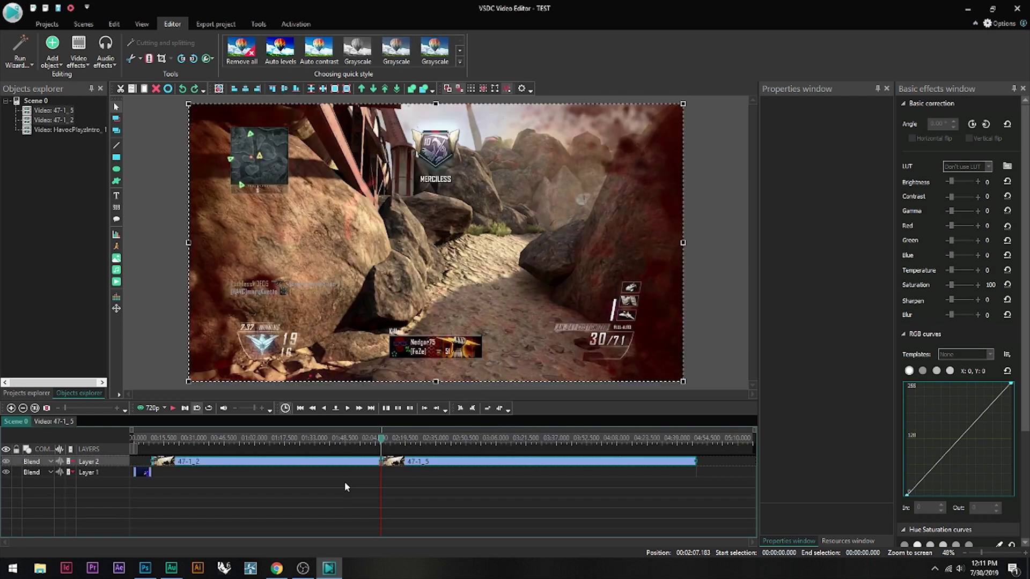
# - Delete only the second piece of the split gameplay clip
pyautogui.click(413, 463)
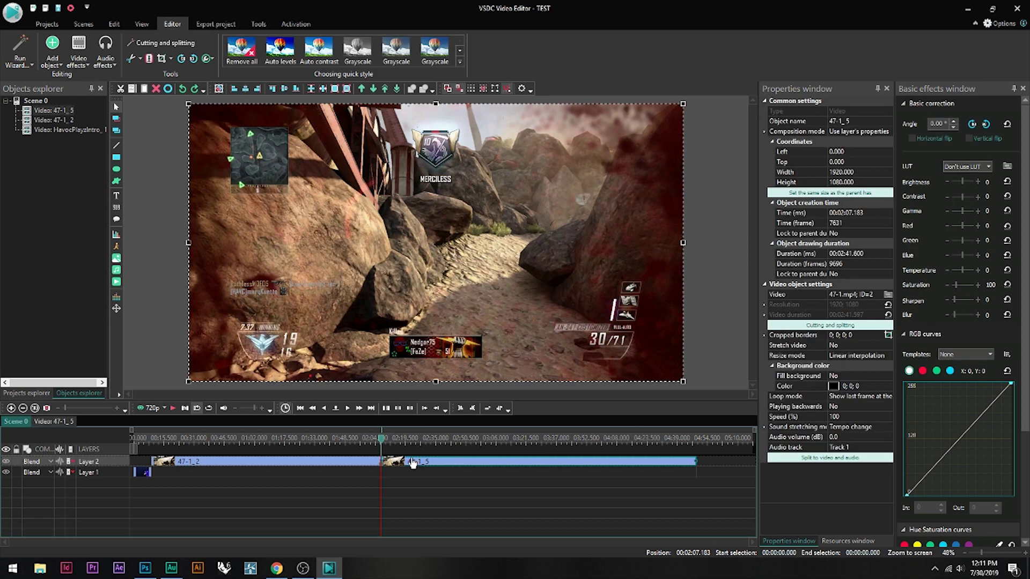
pyautogui.rightClick(413, 464)
pyautogui.click(449, 251)
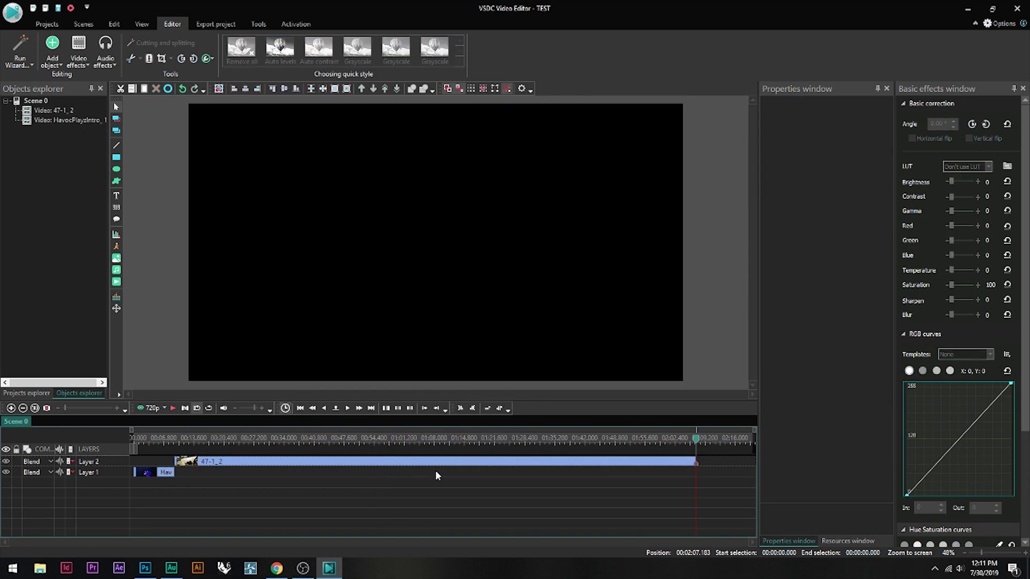
# - Move the playhead back to 00:01:59.666, near the end of the remaining gameplay clip
pyautogui.click(697, 441)
pyautogui.moveTo(697, 440); pyautogui.dragTo(663, 441)
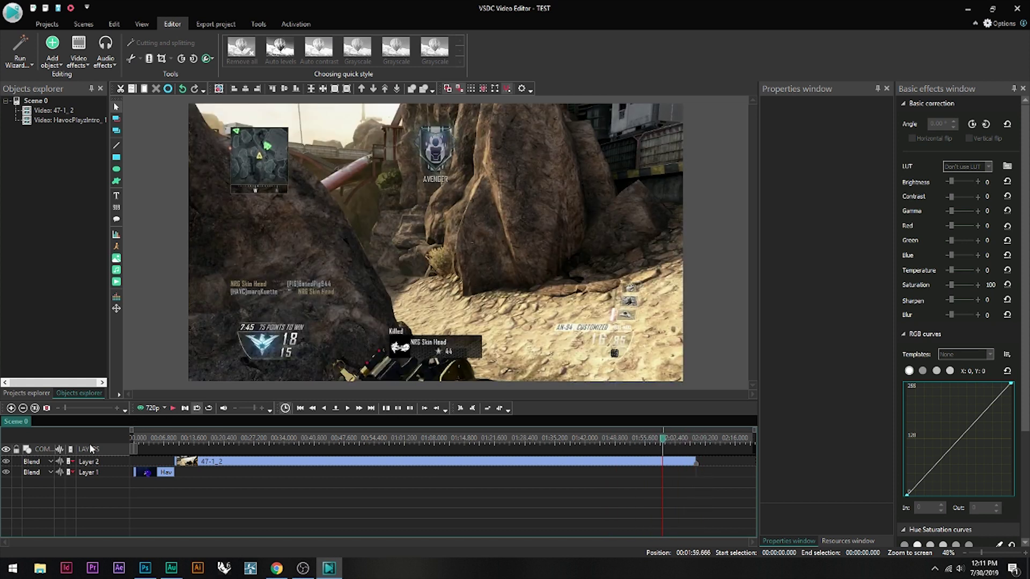
pyautogui.moveTo(128, 431); pyautogui.dragTo(622, 429)
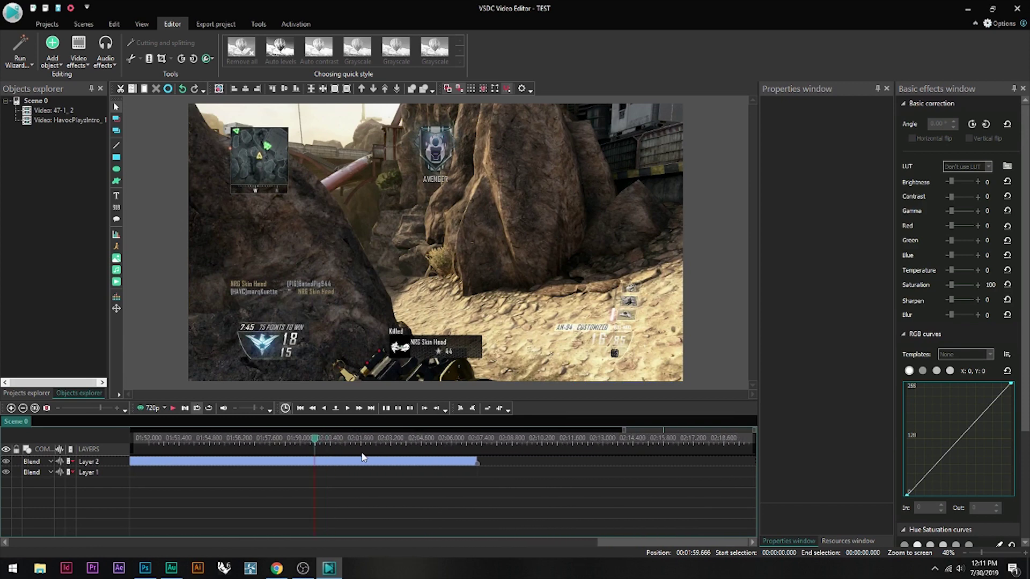
pyautogui.moveTo(319, 444); pyautogui.dragTo(330, 444)
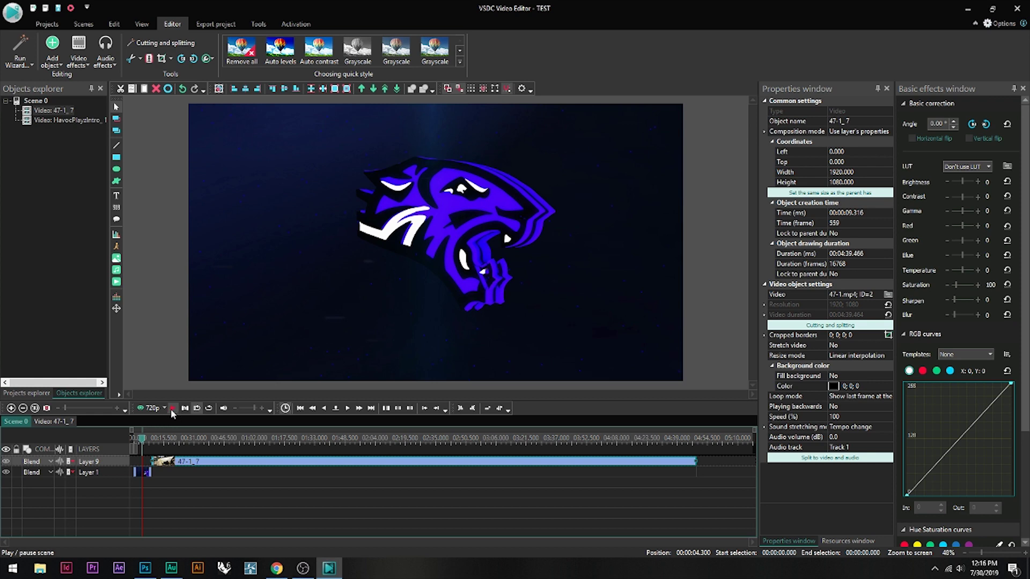
# - Play the end of the intro to check how it cuts into the gameplay clip
pyautogui.press('space')
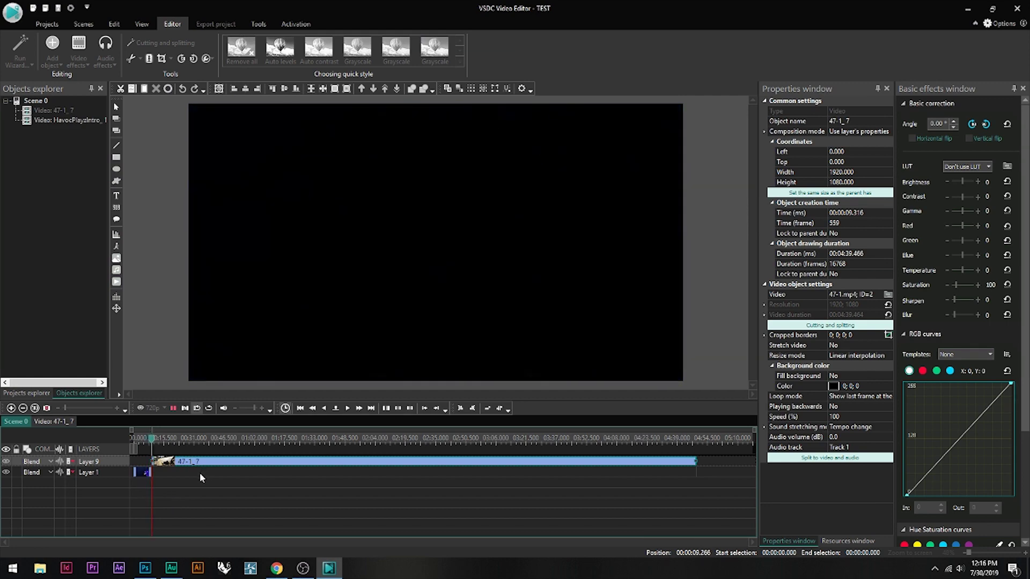
pyautogui.press('space')
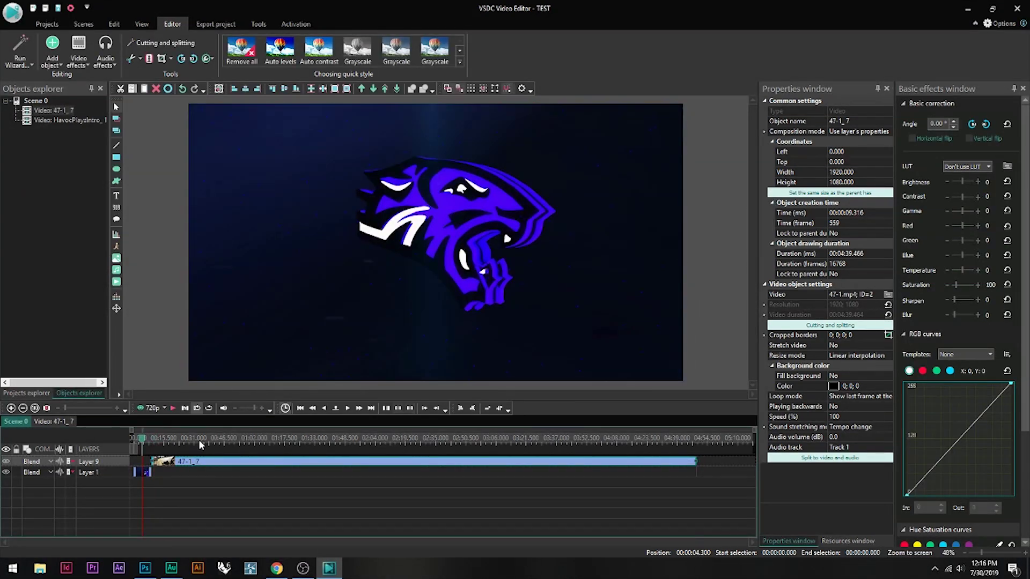
# - Add a Fade FX transition to the gameplay clip from its scene begin, on a new layer, with a duration of 00:00:01.000
pyautogui.scroll(3, 148, 436)
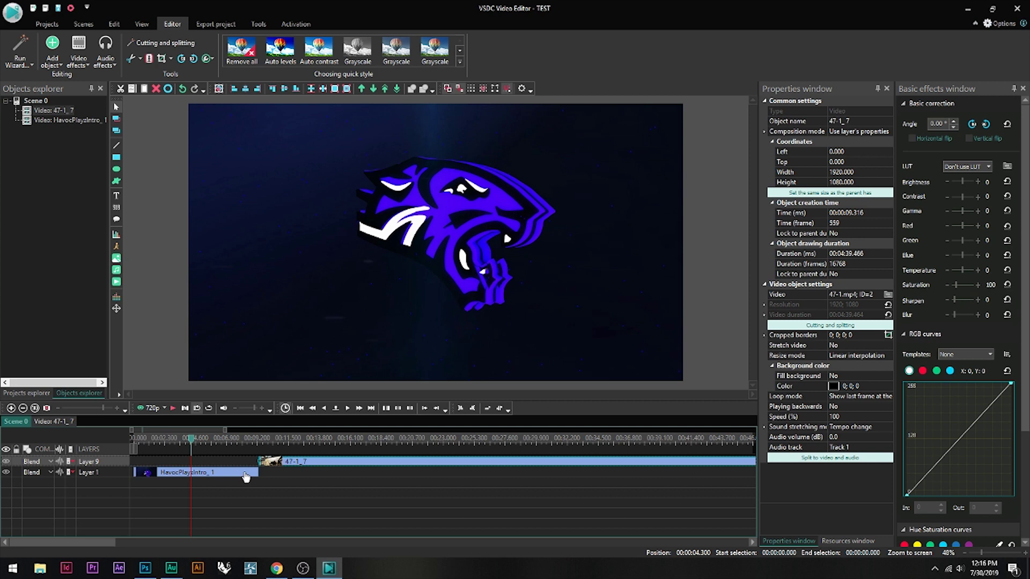
pyautogui.rightClick(272, 465)
pyautogui.moveTo(307, 392)
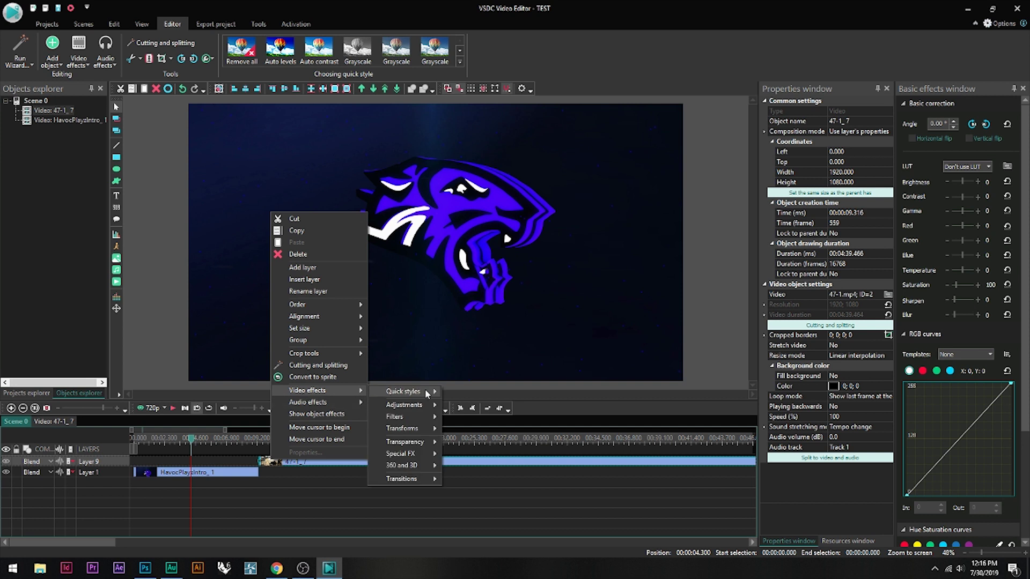
pyautogui.moveTo(413, 479)
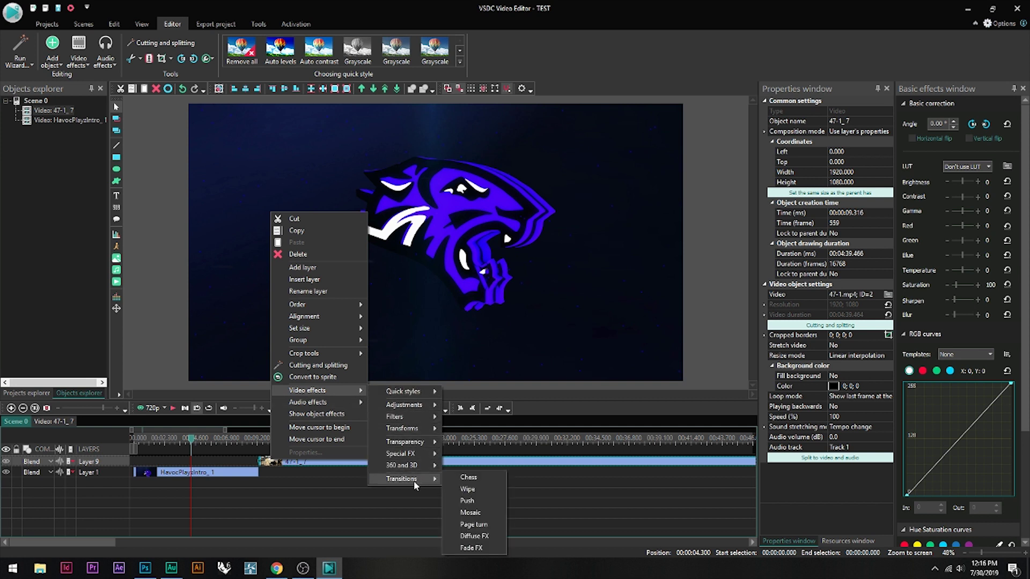
pyautogui.click(472, 549)
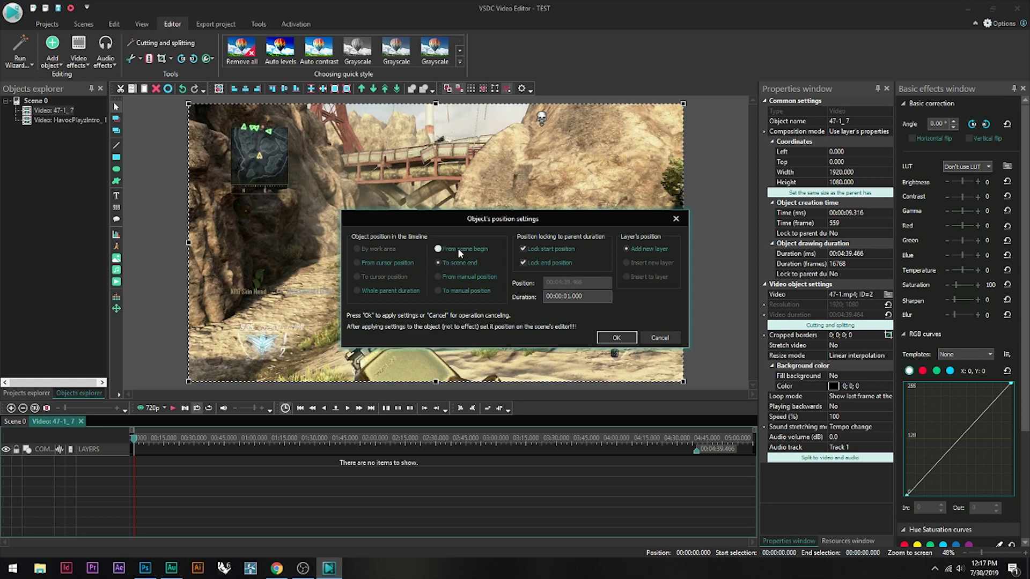
pyautogui.click(614, 338)
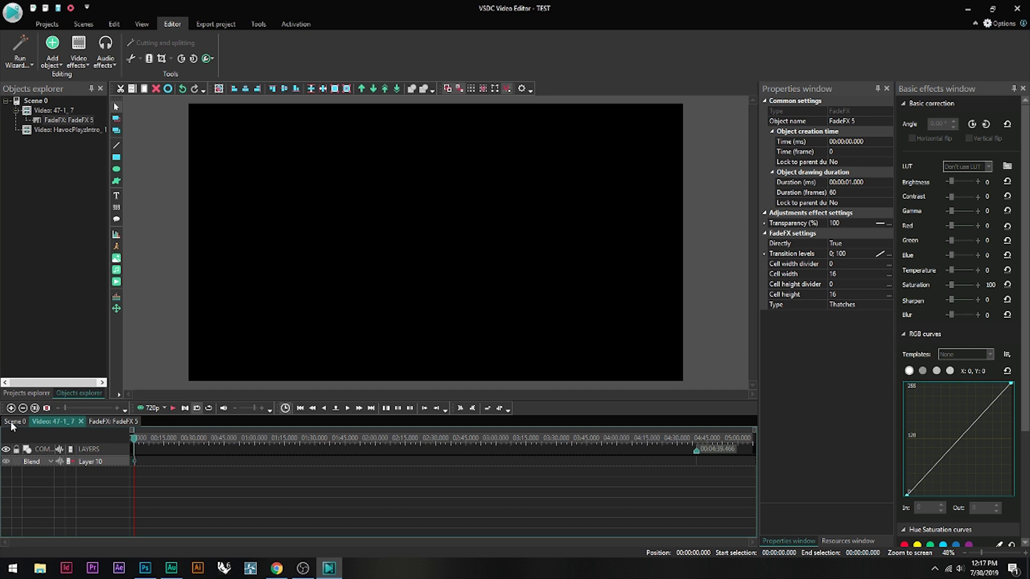
# - Preview the Fade FX transition at the start of the gameplay clip
pyautogui.moveTo(756, 435); pyautogui.dragTo(139, 432)
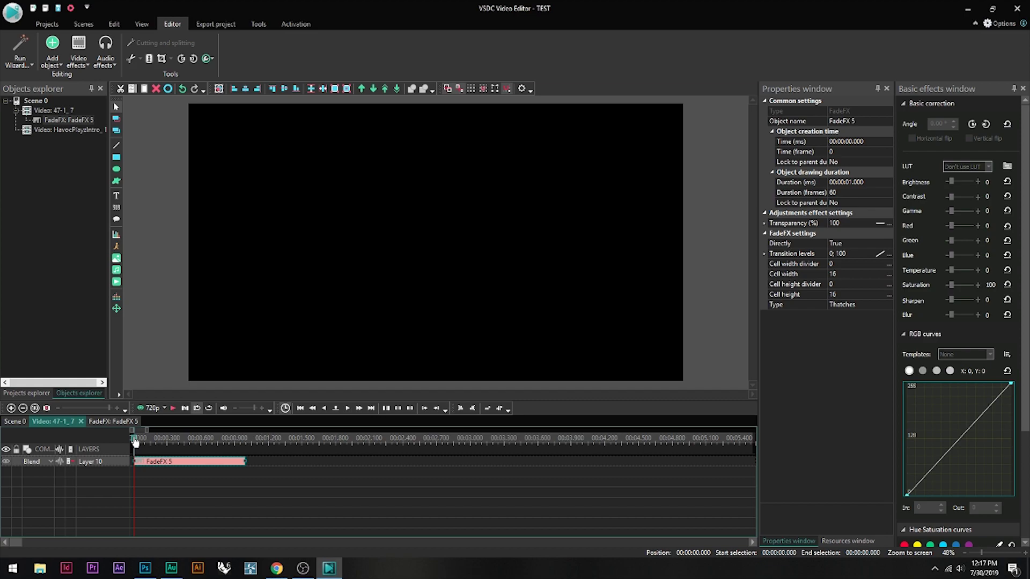
pyautogui.click(173, 408)
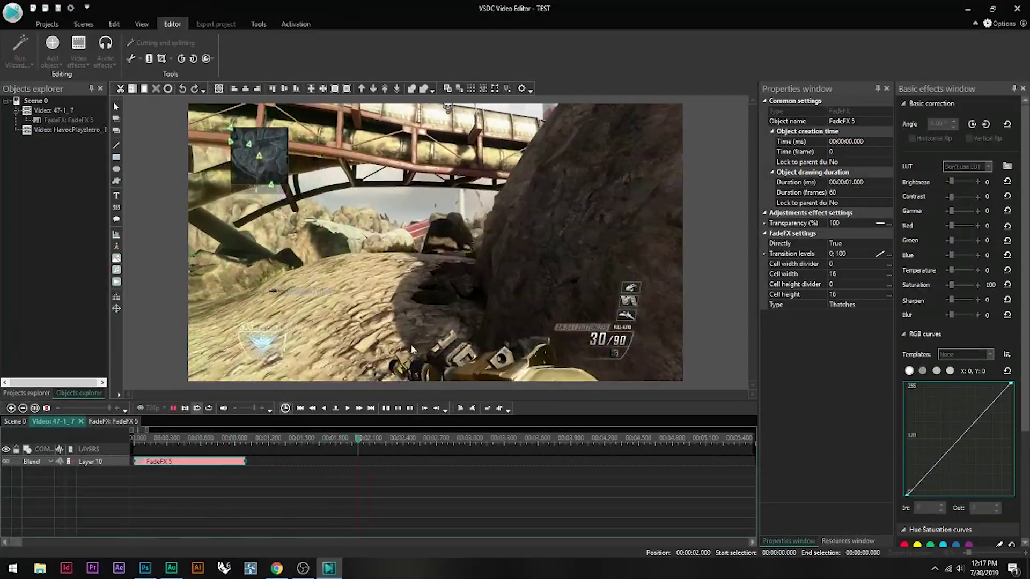
# - Try lengthening the Fade FX to 00:00:01.800 and shortening it to 00:00:00.216, previewing each duration
pyautogui.moveTo(241, 461); pyautogui.dragTo(333, 462)
pyautogui.press('space')
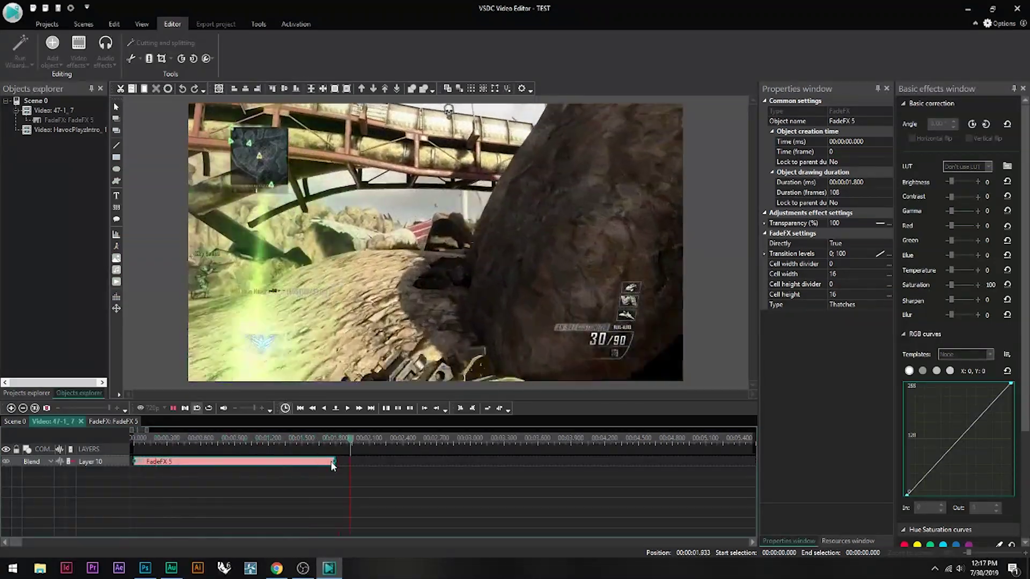
pyautogui.moveTo(331, 461); pyautogui.dragTo(157, 462)
pyautogui.press('space')
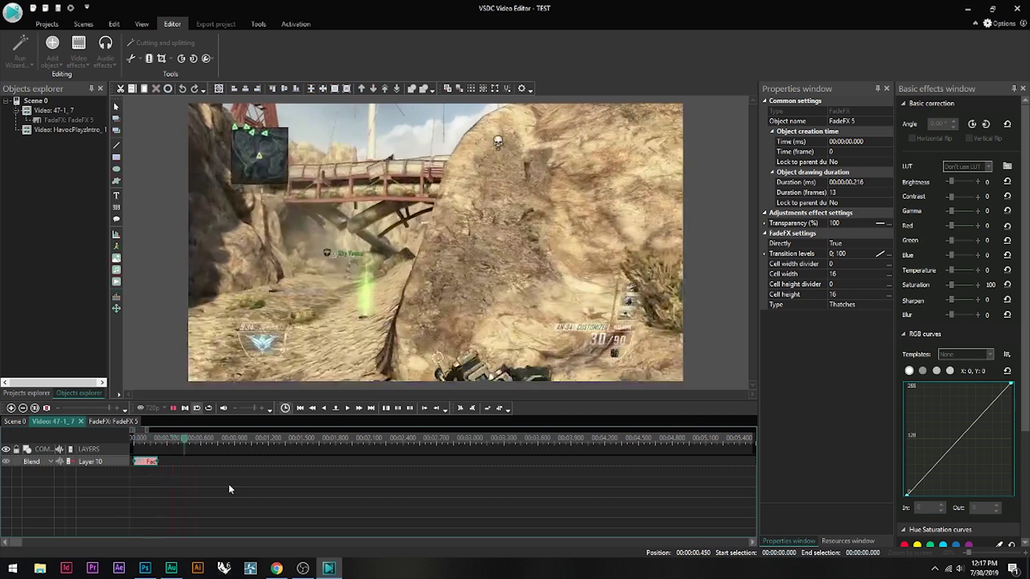
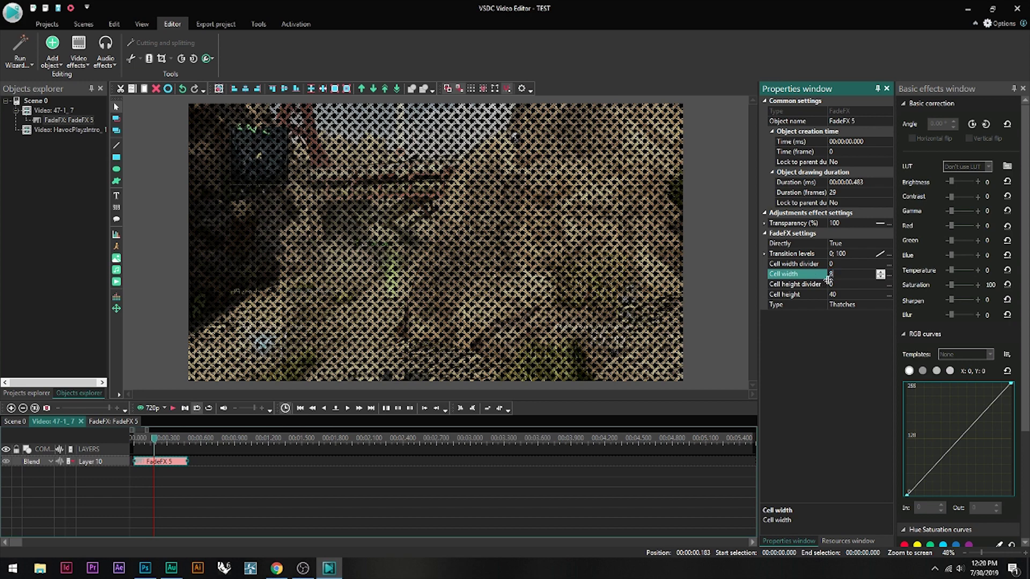
# - Set the cell height of the Fade FX transition to 8
pyautogui.click(841, 293)
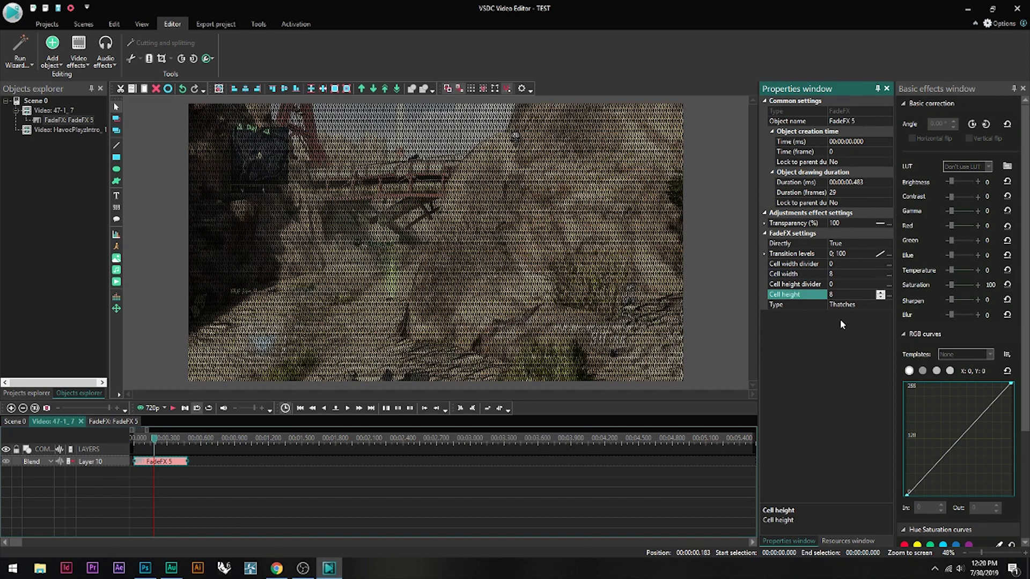
pyautogui.press('Return')
pyautogui.press('Down')
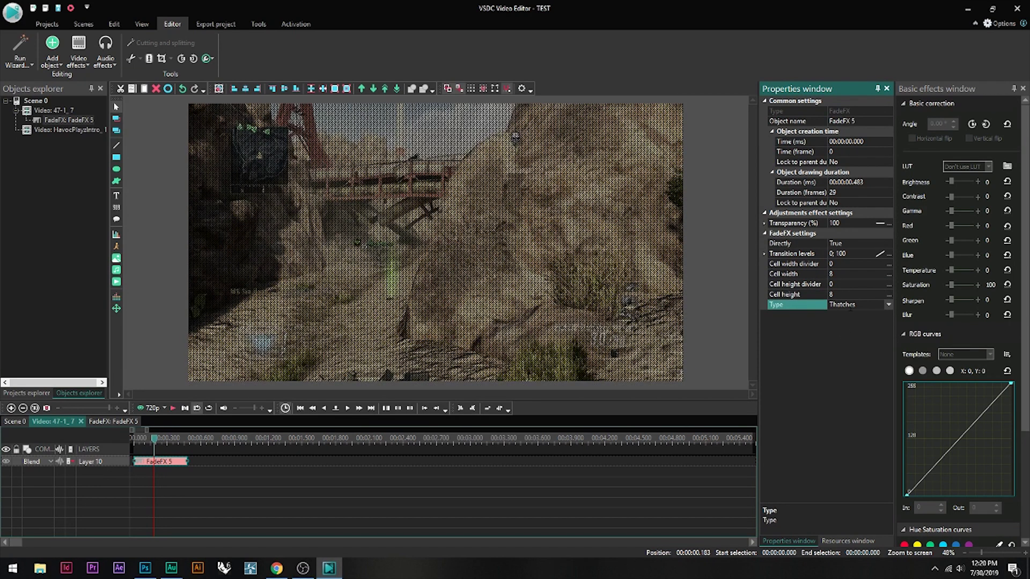
# - Try the Rotated grid, Diagonal line and Dashes types for the Fade FX transition
pyautogui.click(888, 304)
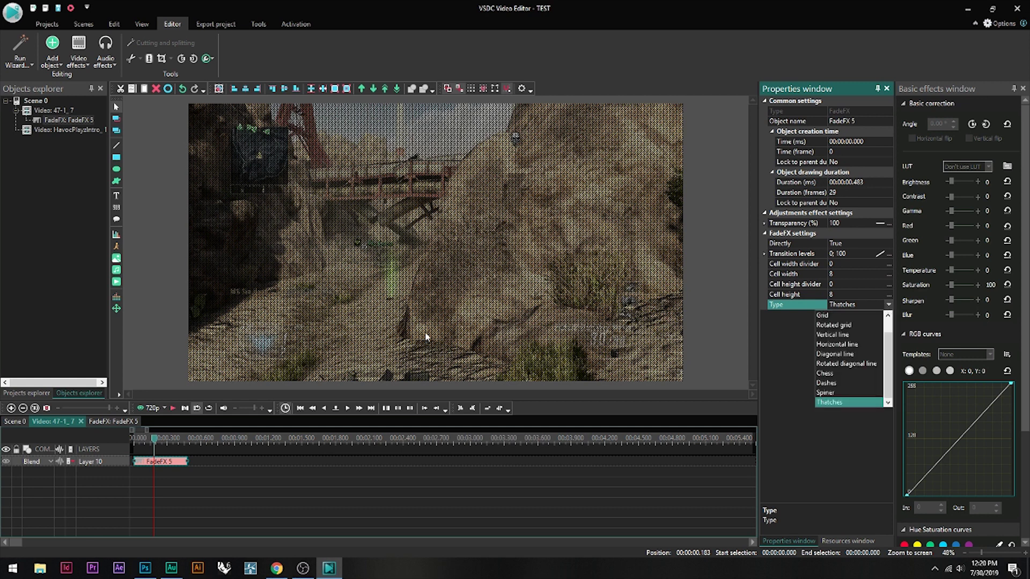
pyautogui.click(837, 325)
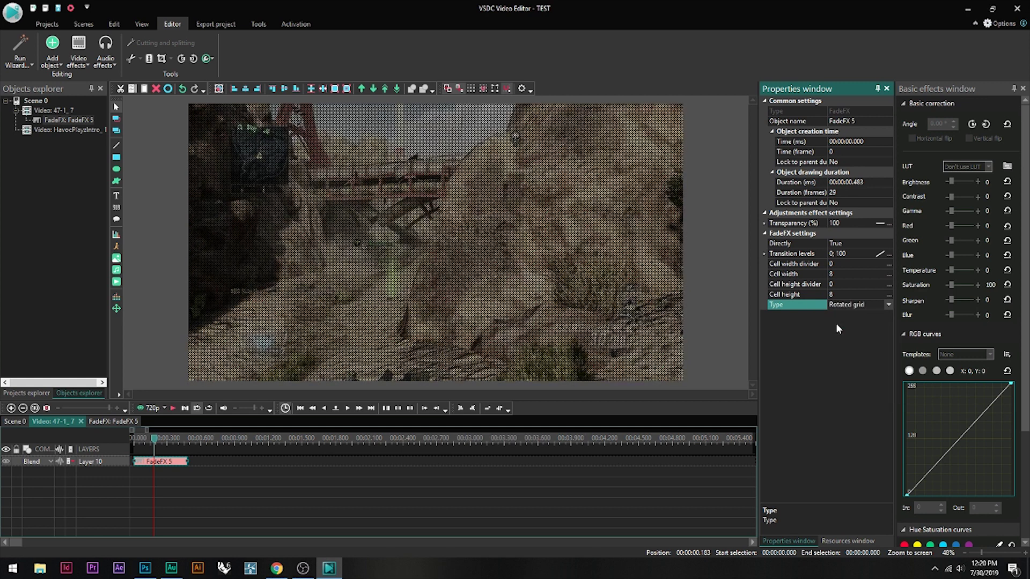
pyautogui.click(888, 304)
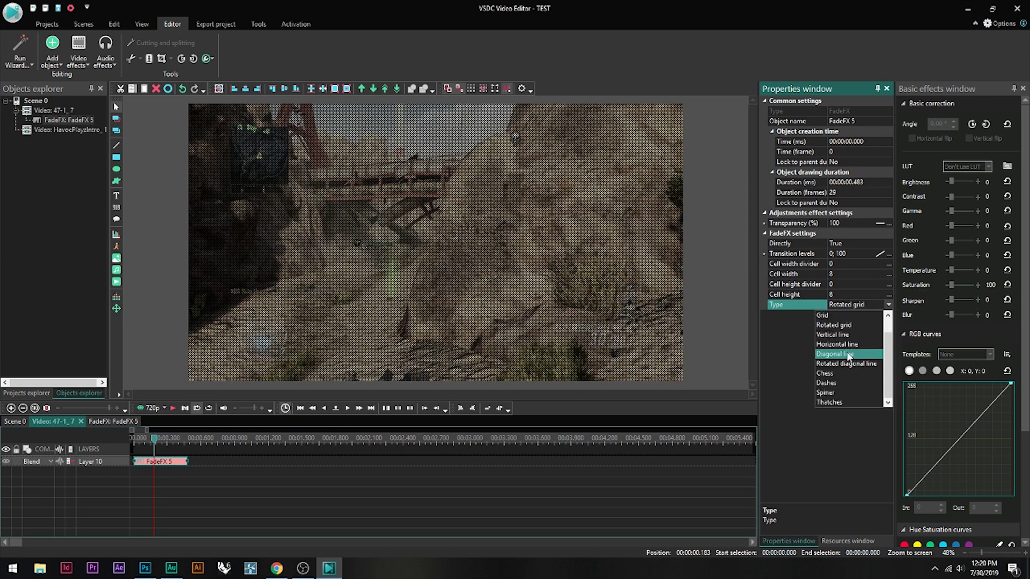
pyautogui.click(847, 352)
pyautogui.click(889, 305)
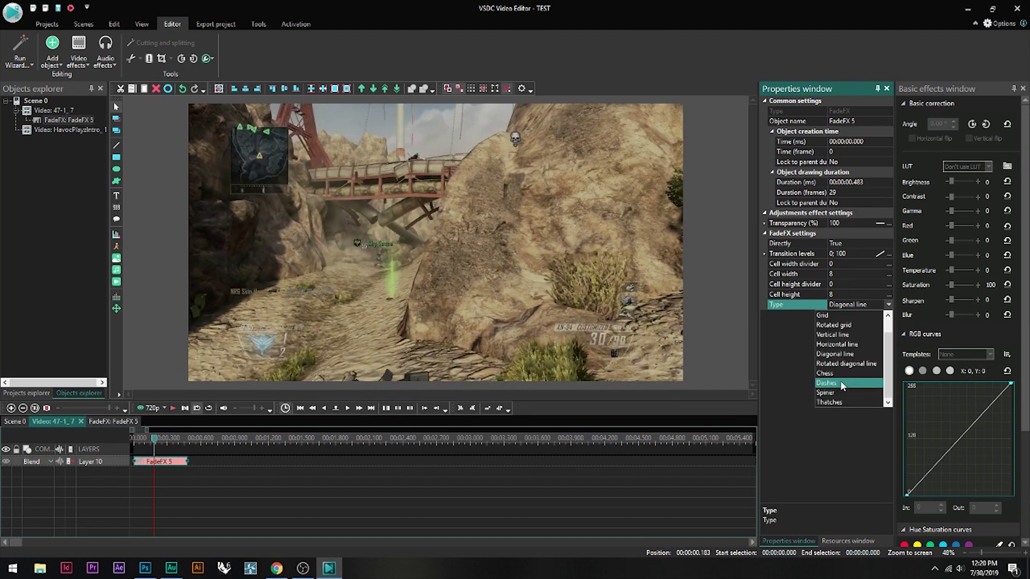
pyautogui.click(840, 384)
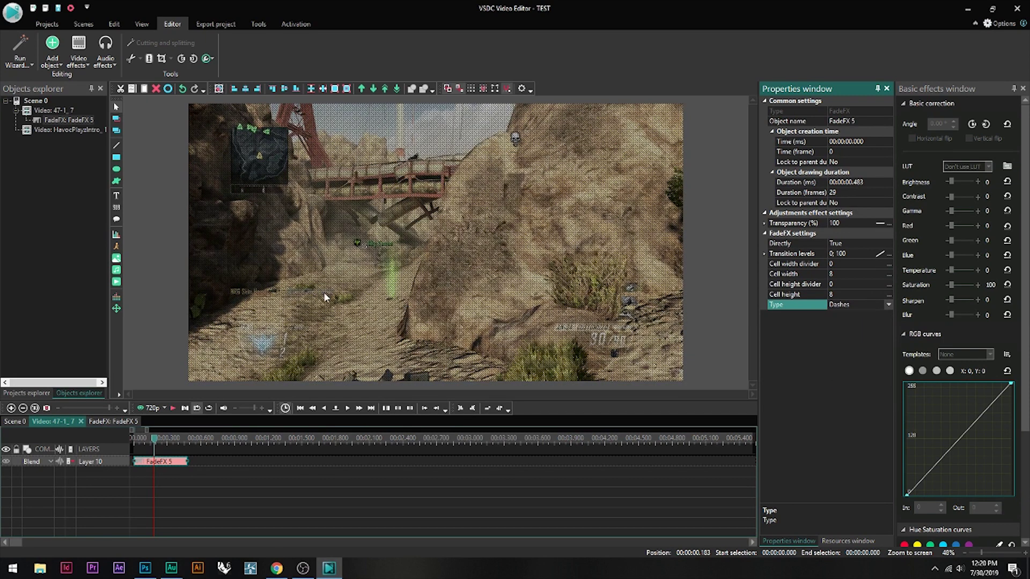
# - Set the Fade FX type to Spiner and return to the Scene 0 timeline
pyautogui.click(889, 304)
pyautogui.click(843, 394)
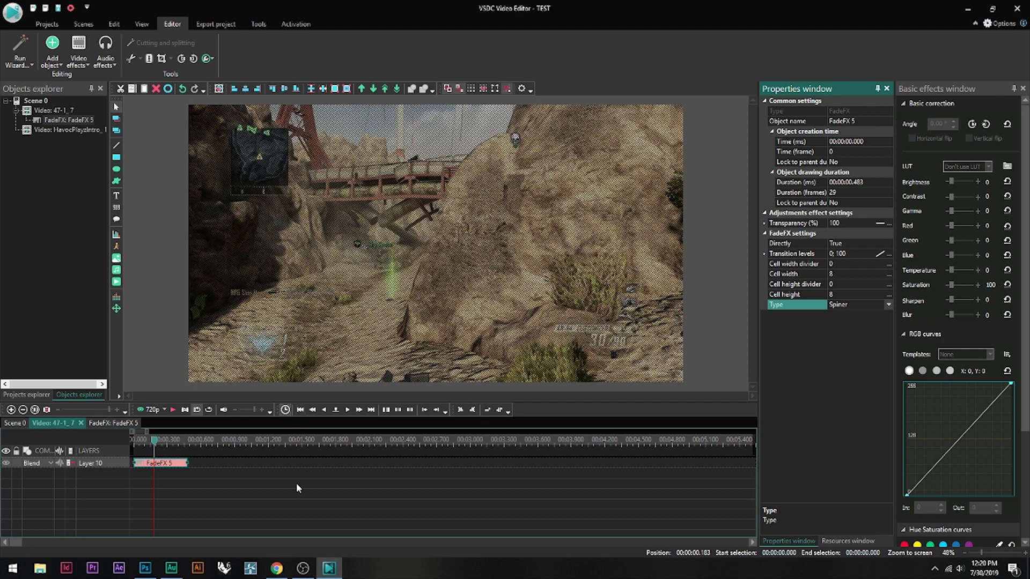
pyautogui.moveTo(148, 435); pyautogui.dragTo(773, 433)
pyautogui.click(505, 480)
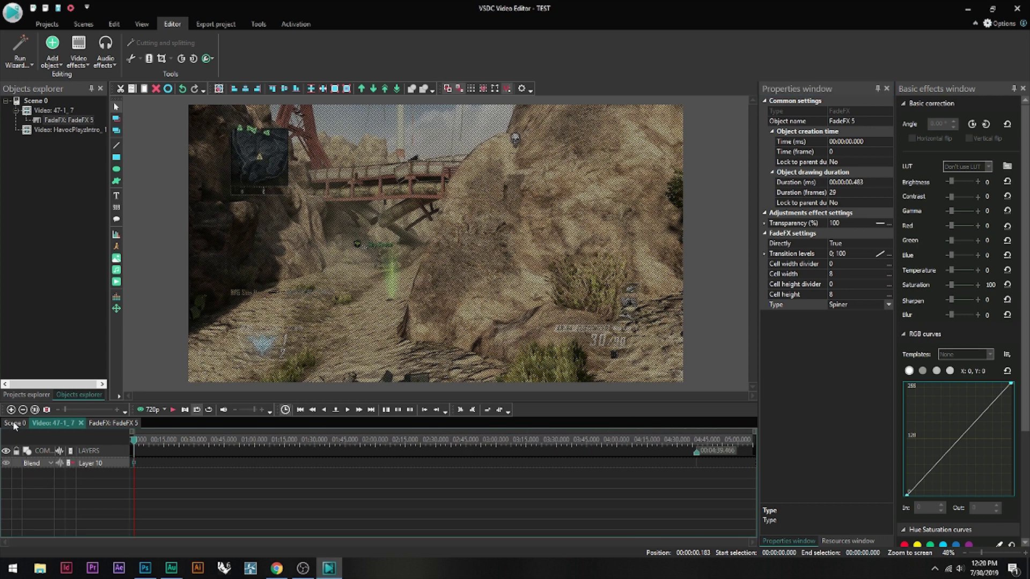
pyautogui.click(15, 423)
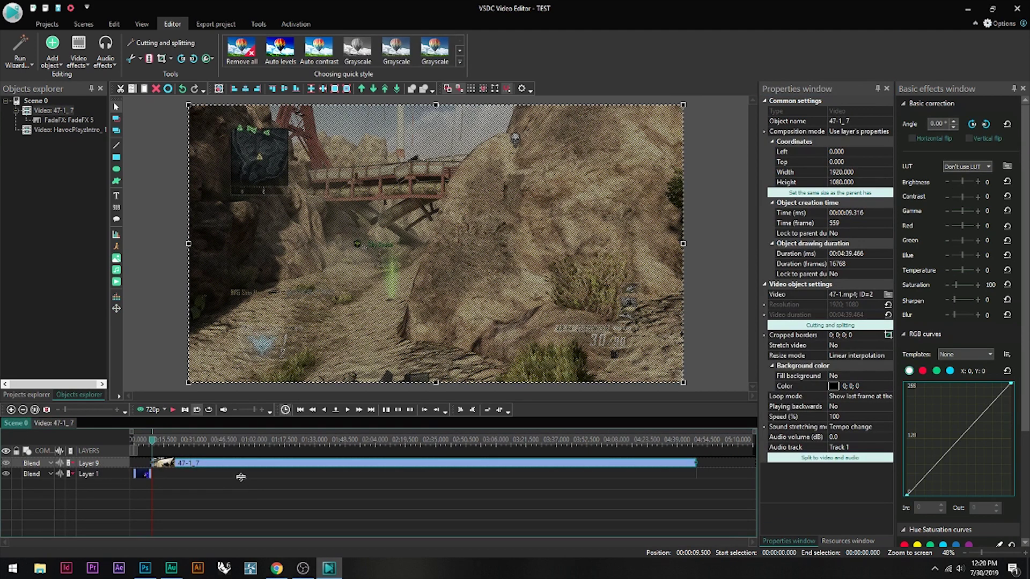
# - Add a second Fade FX transition to the gameplay clip, positioned to scene end with start and end locked, on an inserted new layer
pyautogui.rightClick(226, 465)
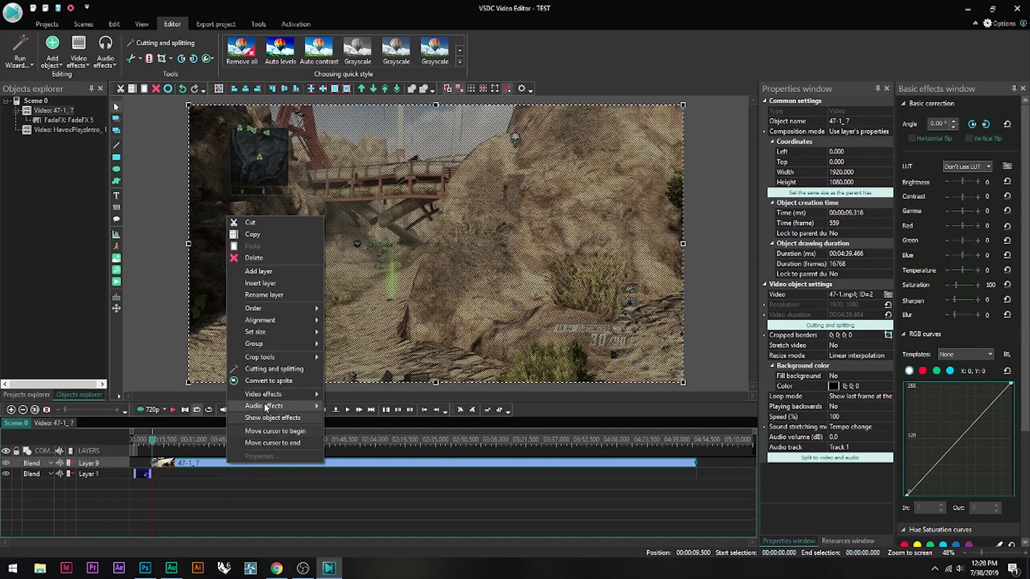
pyautogui.moveTo(279, 394)
pyautogui.moveTo(383, 487)
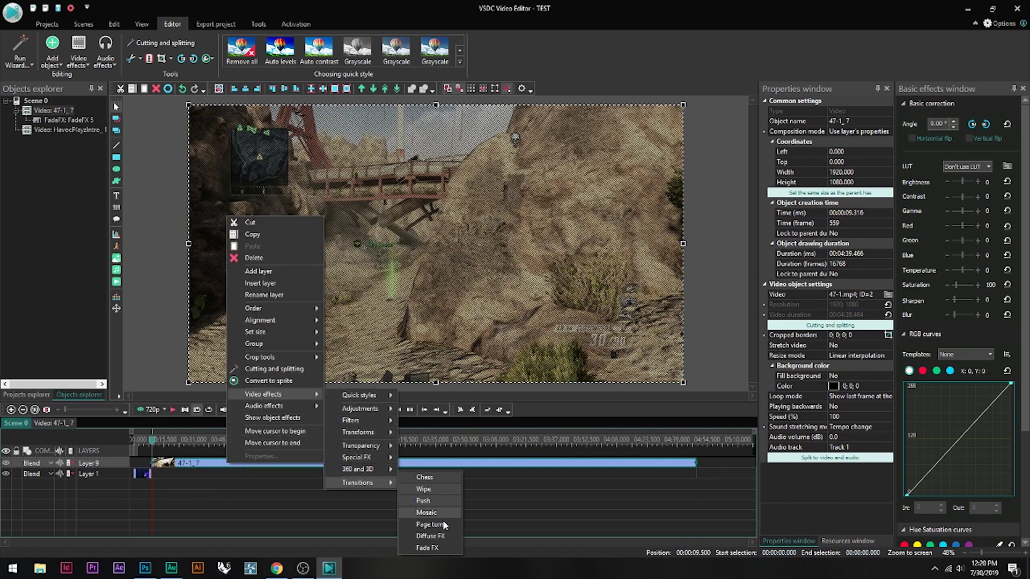
pyautogui.click(431, 548)
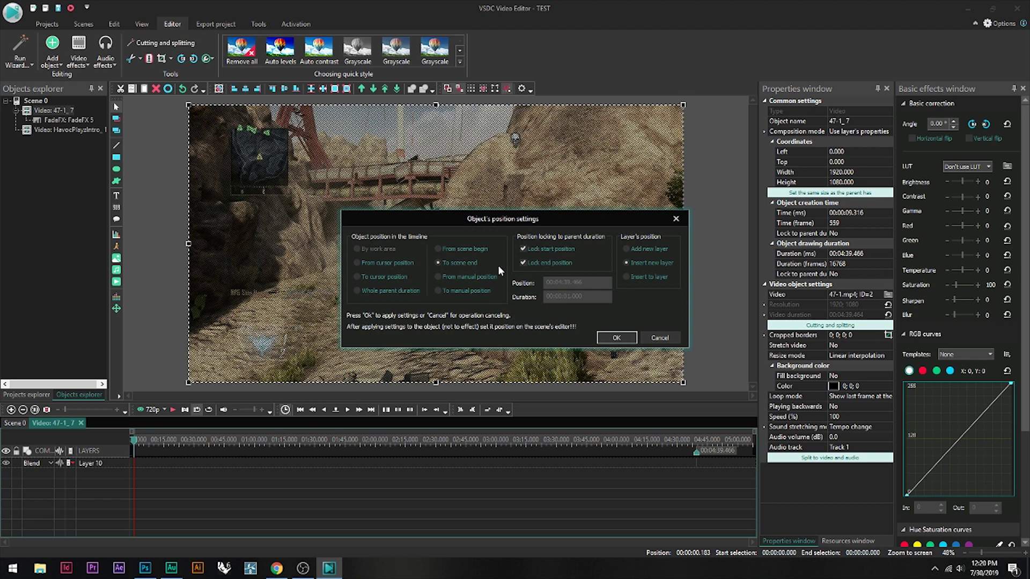
pyautogui.click(616, 338)
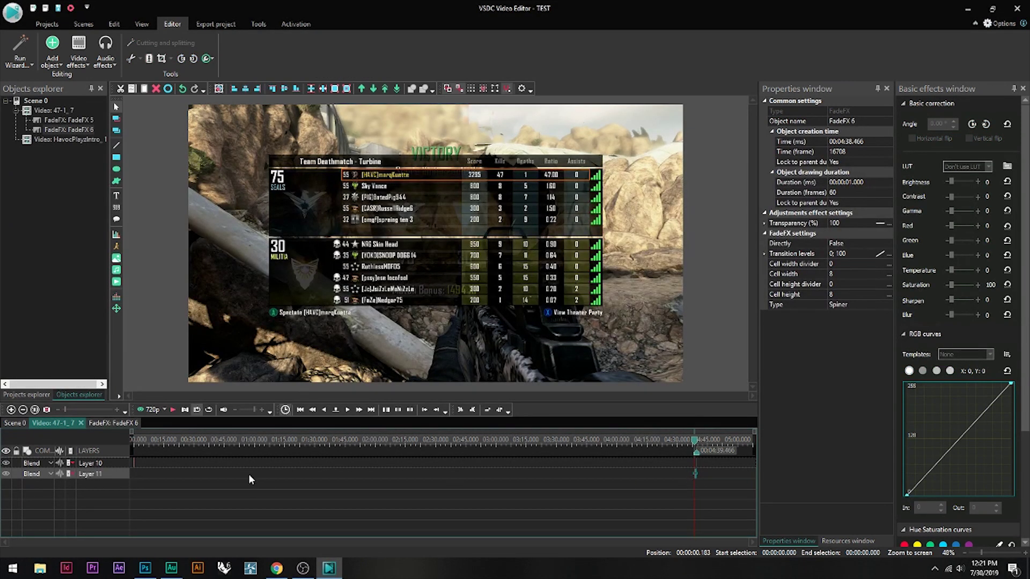
# - Return to the Scene 0 timeline and preview the fade at the end of the gameplay clip
pyautogui.click(15, 423)
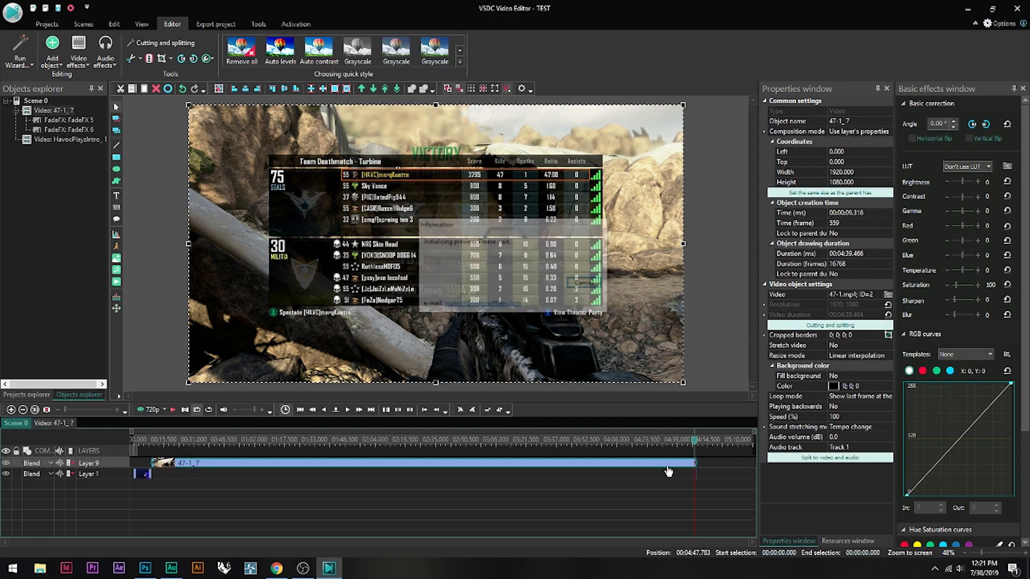
pyautogui.press('space')
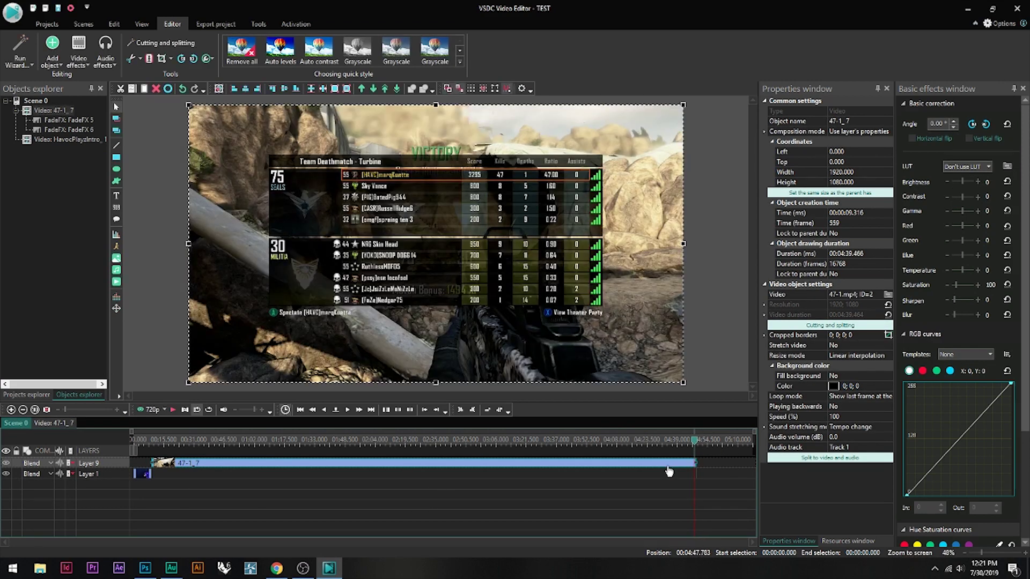
pyautogui.press('space')
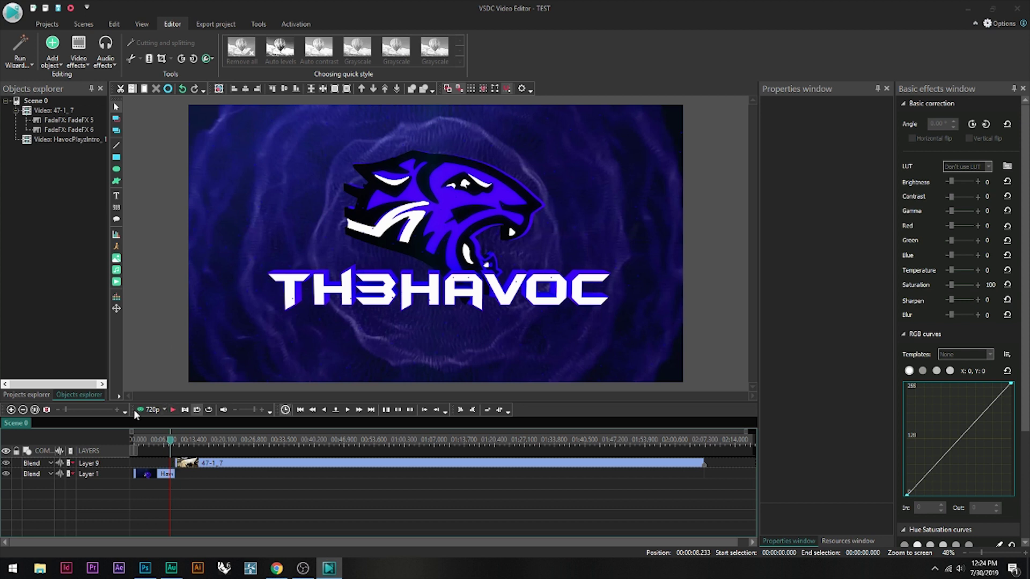
# - Import LeaveALike.psd from the 2. YouTube effects folder as an image at the cursor position on a new layer
pyautogui.click(117, 273)
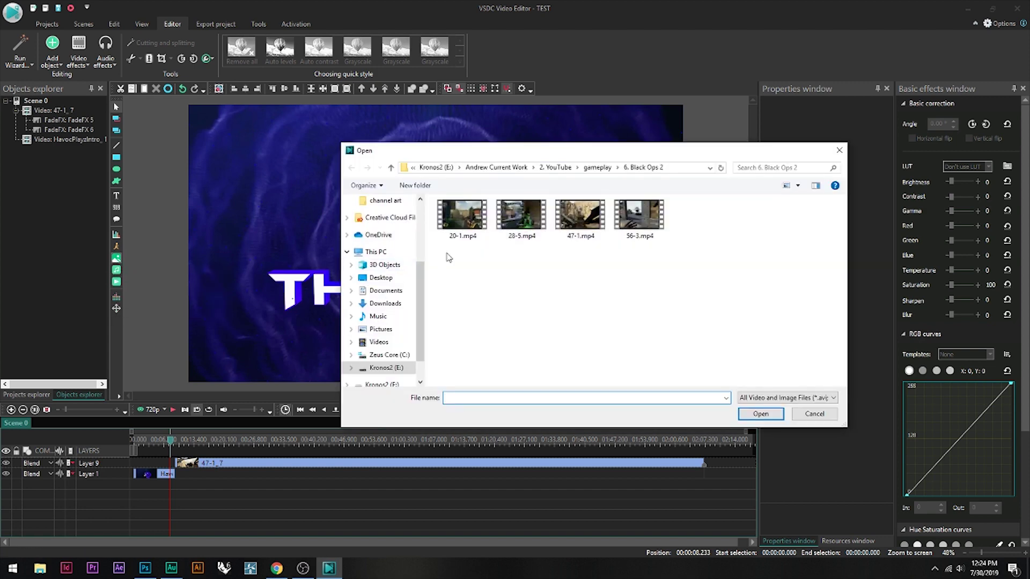
pyautogui.click(557, 167)
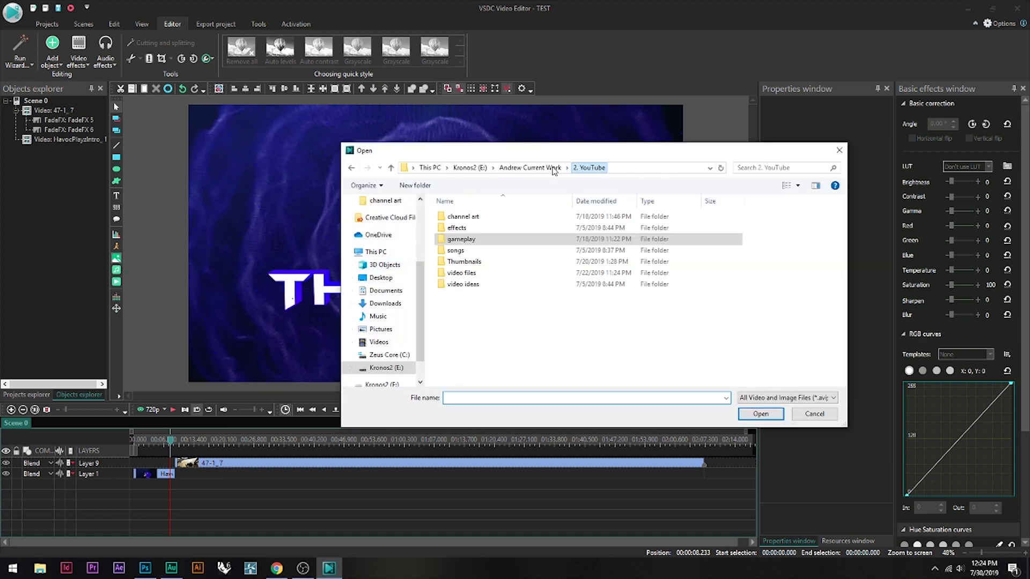
pyautogui.doubleClick(475, 228)
pyautogui.click(475, 229)
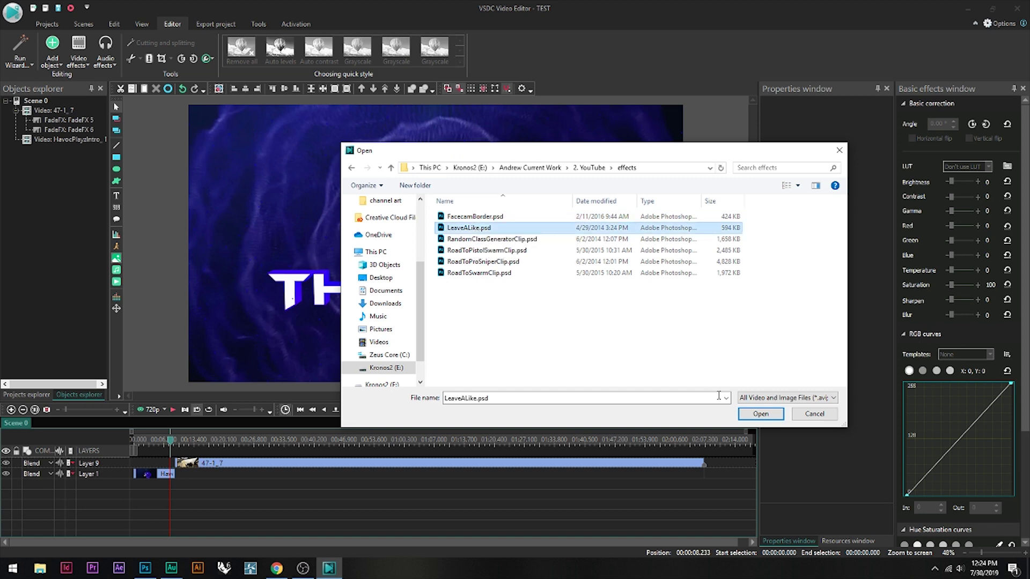
pyautogui.click(758, 416)
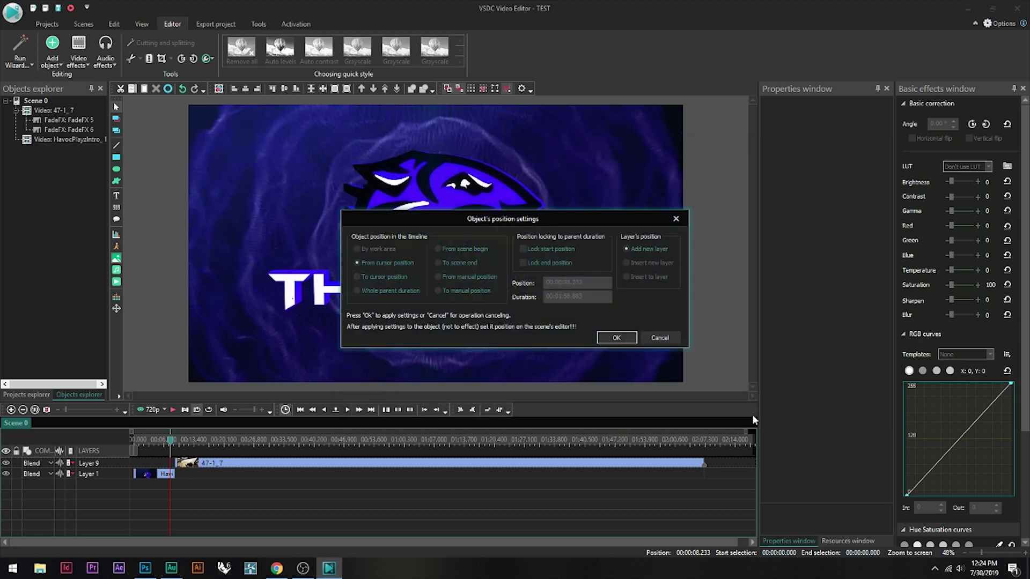
pyautogui.click(616, 337)
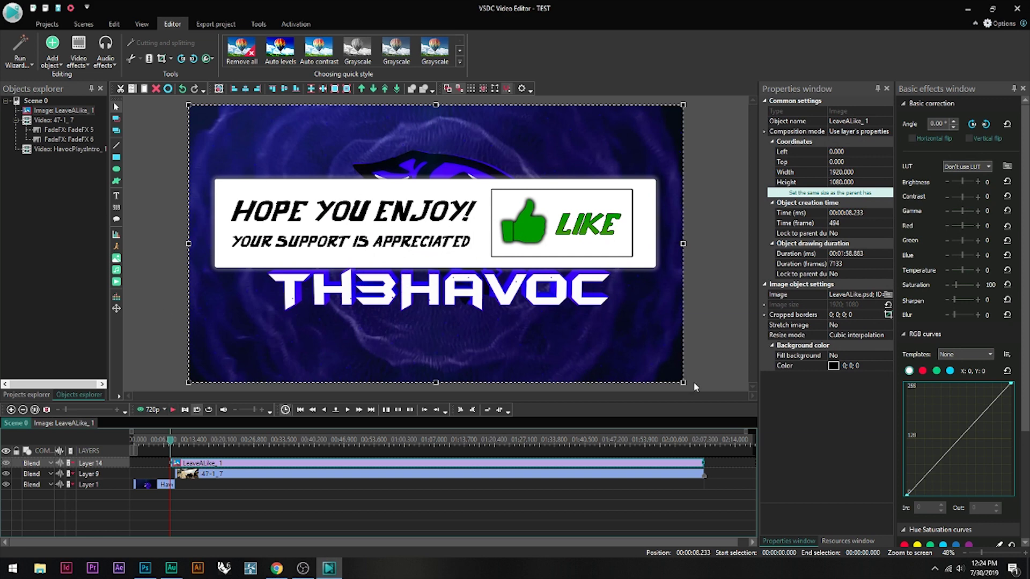
# - Shrink the LeaveALike image to about 742 × 379 and centre it horizontally along the bottom of the frame
pyautogui.moveTo(686, 382); pyautogui.dragTo(379, 202)
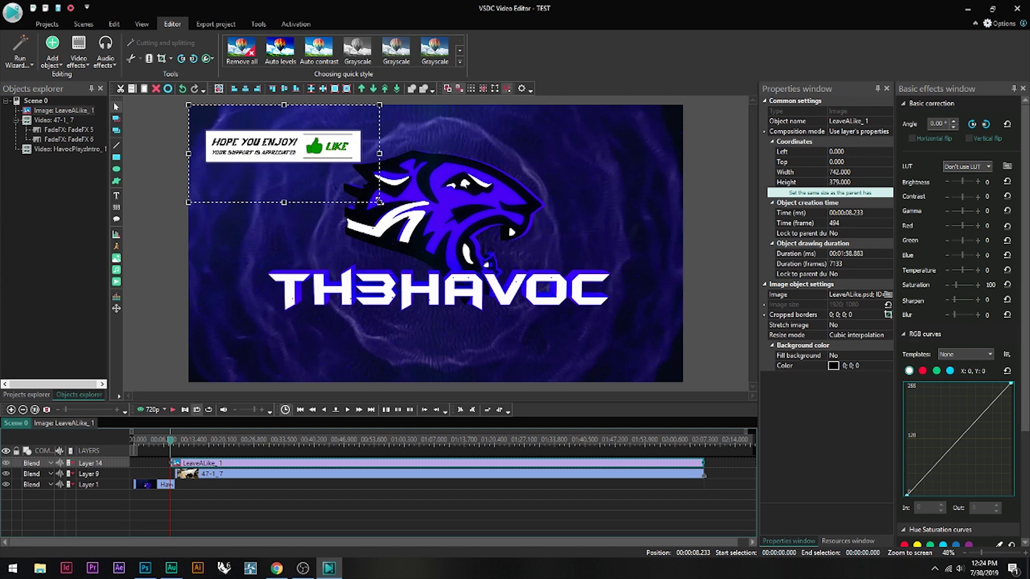
pyautogui.moveTo(261, 143); pyautogui.dragTo(267, 359)
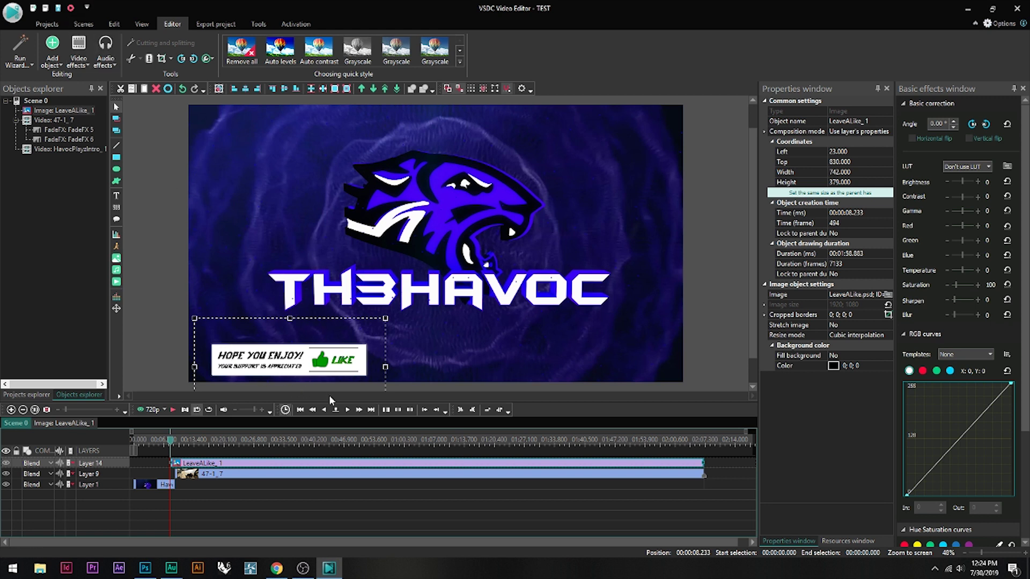
pyautogui.click(114, 24)
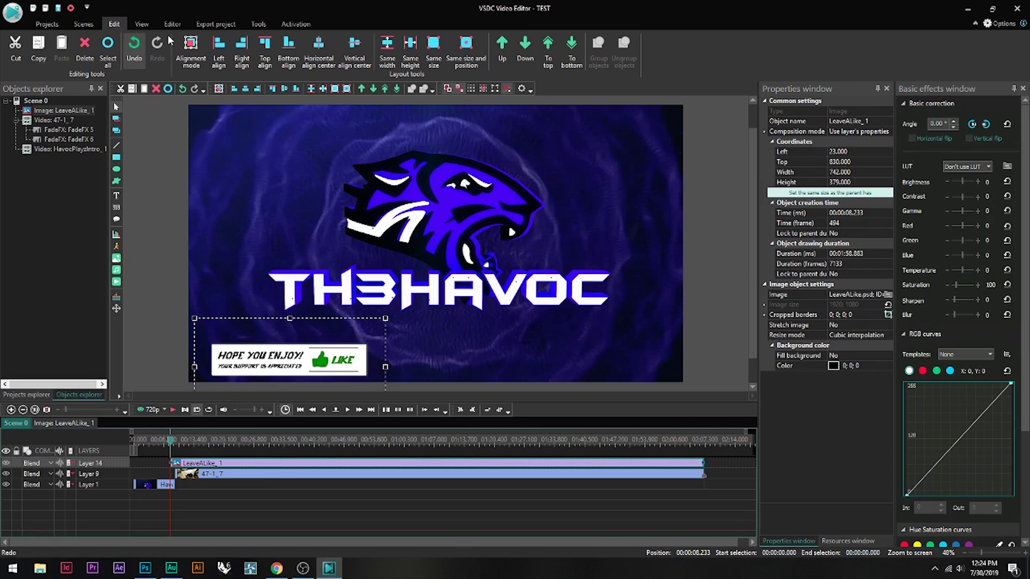
pyautogui.click(319, 47)
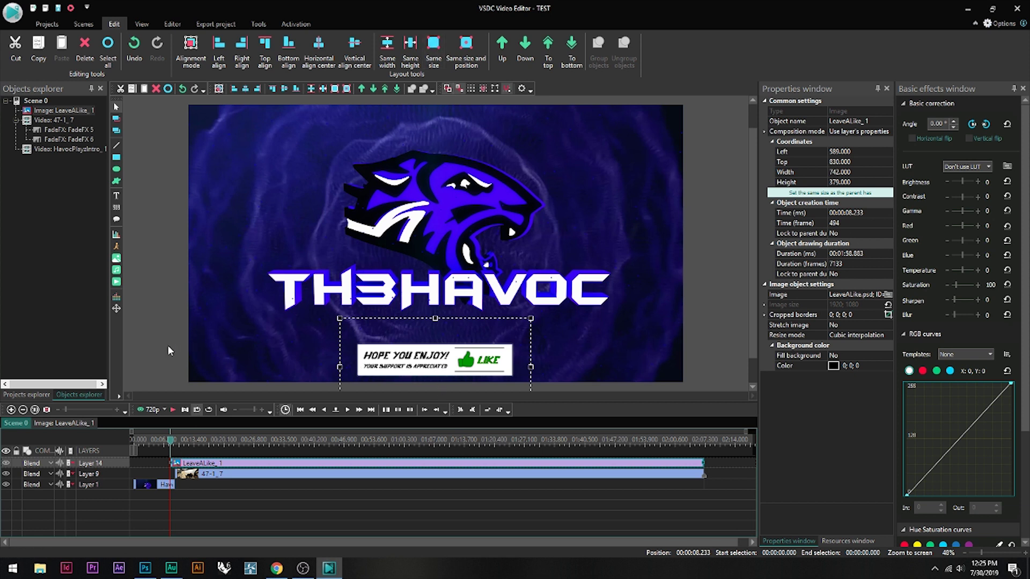
pyautogui.click(150, 346)
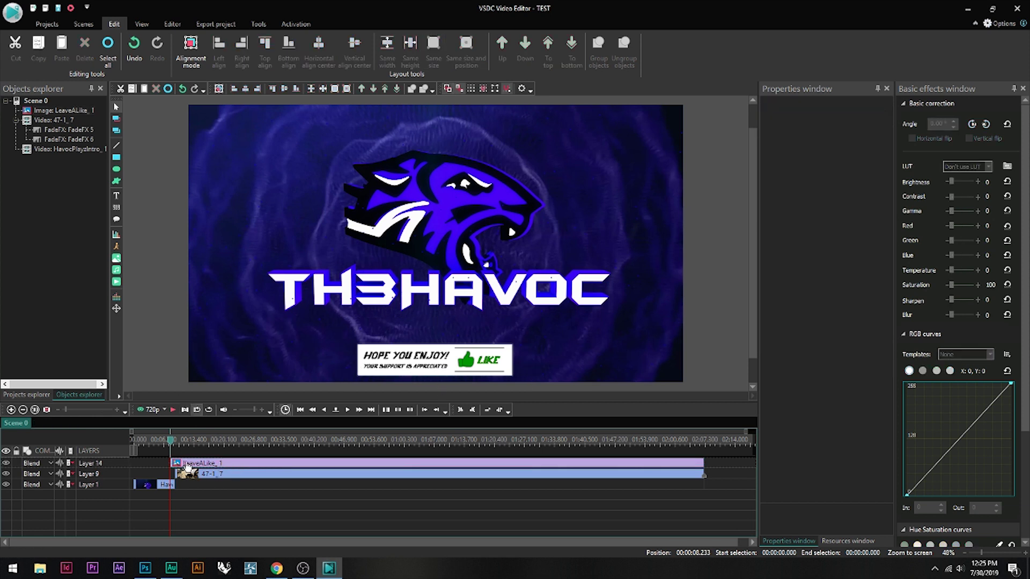
# - Move the LeaveALike clip along the timeline over the gameplay so it starts at about 11.2 seconds
pyautogui.keyDown('ctrl'); pyautogui.scroll(3, 746, 439); pyautogui.keyUp('ctrl')
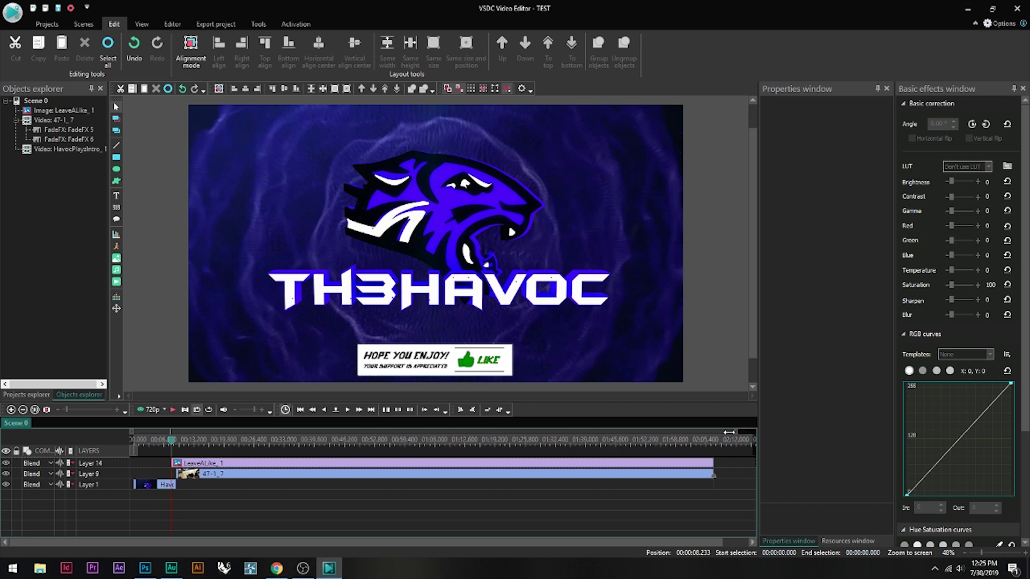
pyautogui.keyDown('ctrl'); pyautogui.scroll(2, 210, 436); pyautogui.keyUp('ctrl')
pyautogui.scroll(-3, 236, 432)
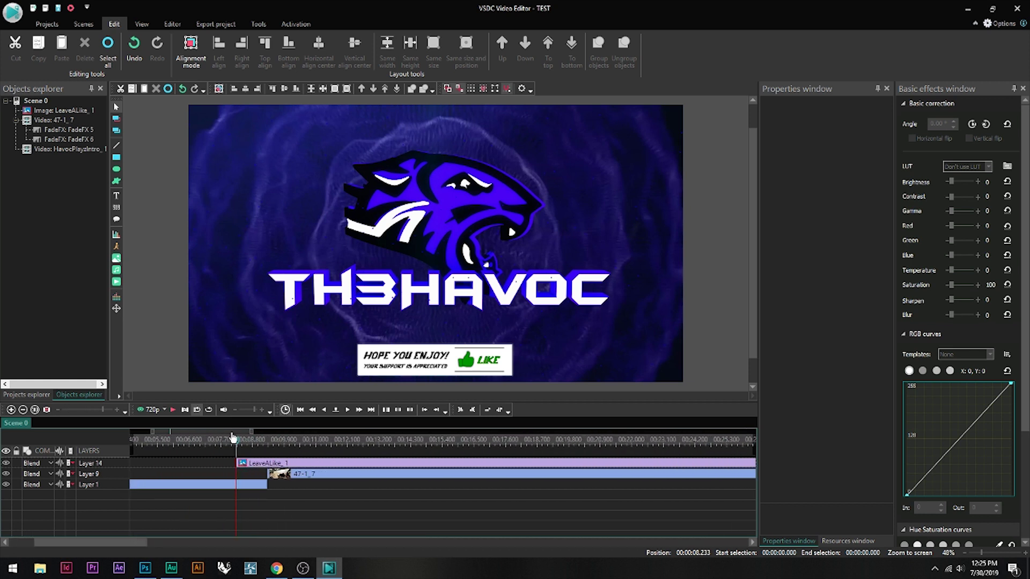
pyautogui.keyDown('ctrl'); pyautogui.scroll(2, 183, 445); pyautogui.keyUp('ctrl')
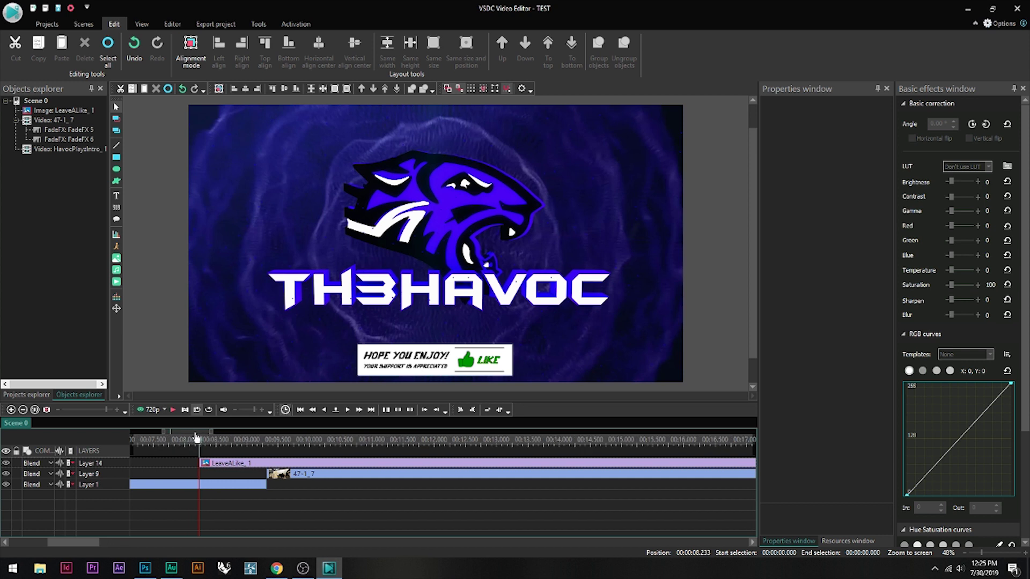
pyautogui.moveTo(160, 466)
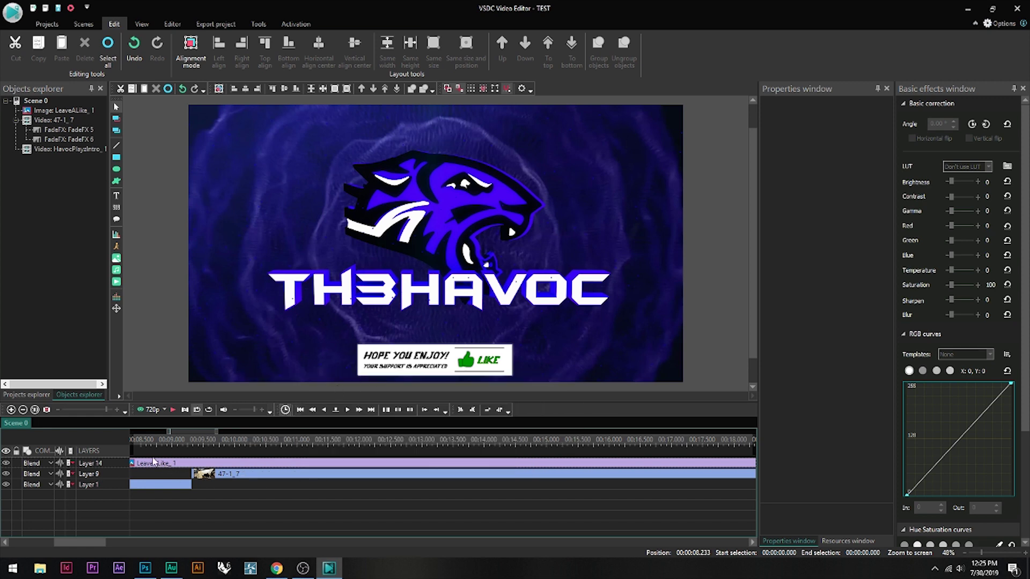
pyautogui.moveTo(158, 463); pyautogui.dragTo(335, 465)
pyautogui.click(330, 435)
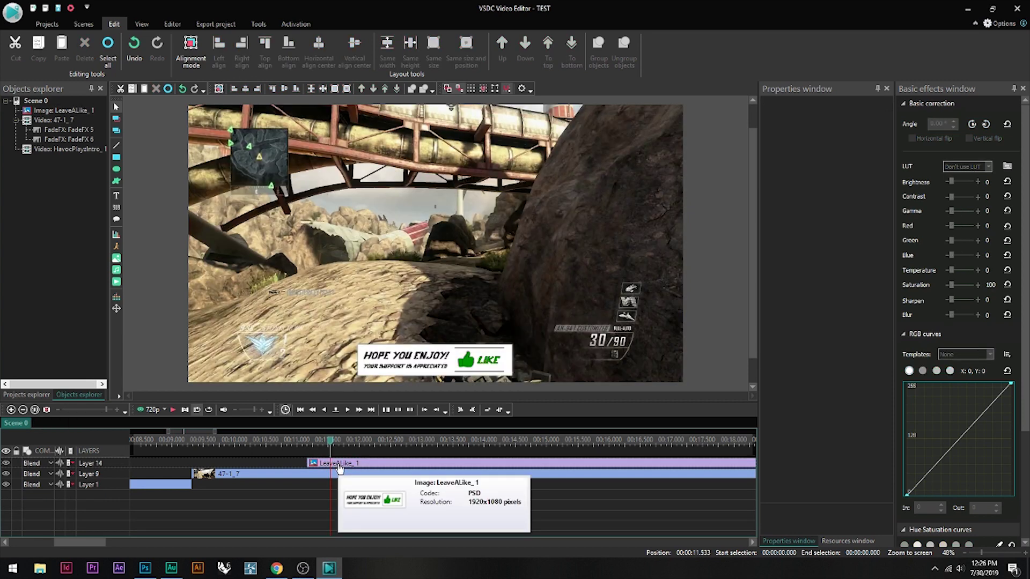
# - Shorten the LeaveALike clip to about 3.6 seconds and preview its appearance over the gameplay
pyautogui.moveTo(217, 430); pyautogui.dragTo(732, 430)
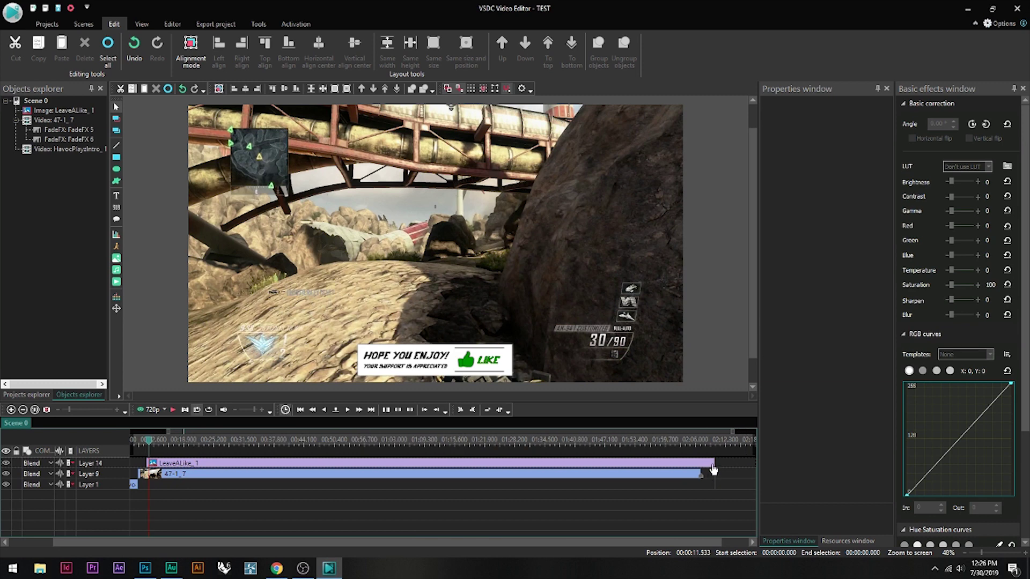
pyautogui.moveTo(707, 463); pyautogui.dragTo(161, 463)
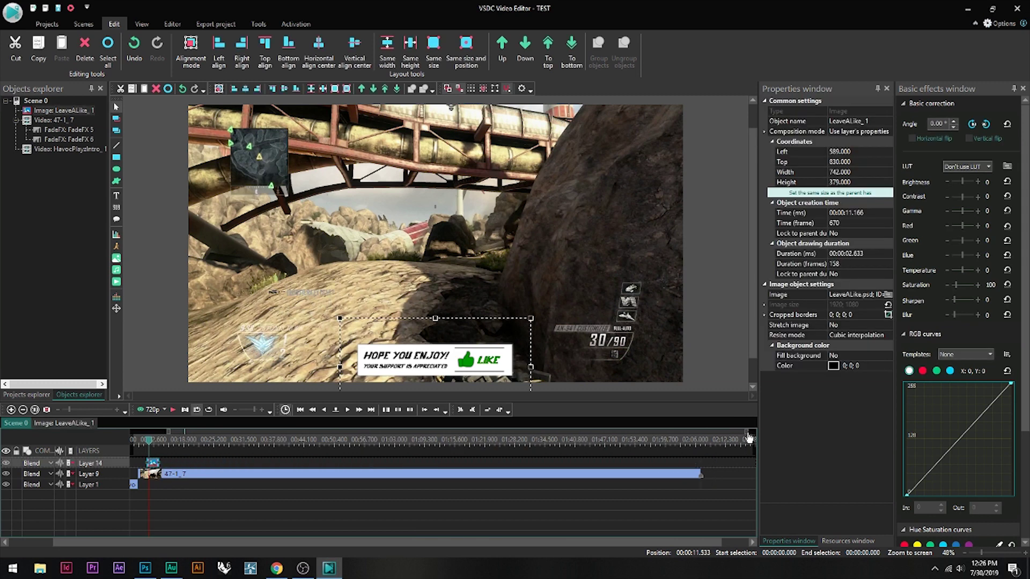
pyautogui.moveTo(748, 433); pyautogui.dragTo(223, 434)
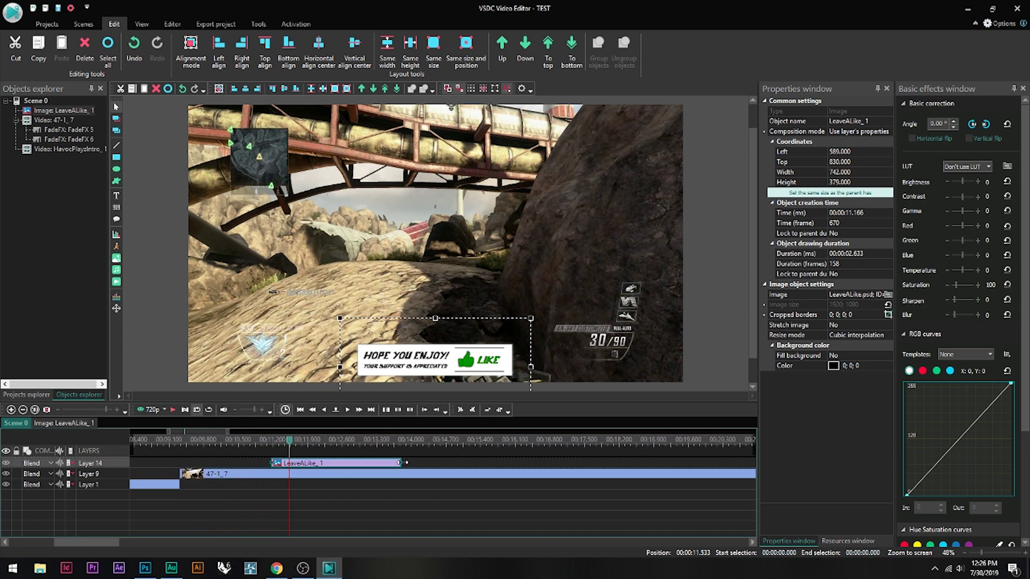
pyautogui.moveTo(401, 463); pyautogui.dragTo(450, 463)
pyautogui.click(231, 439)
pyautogui.press('space')
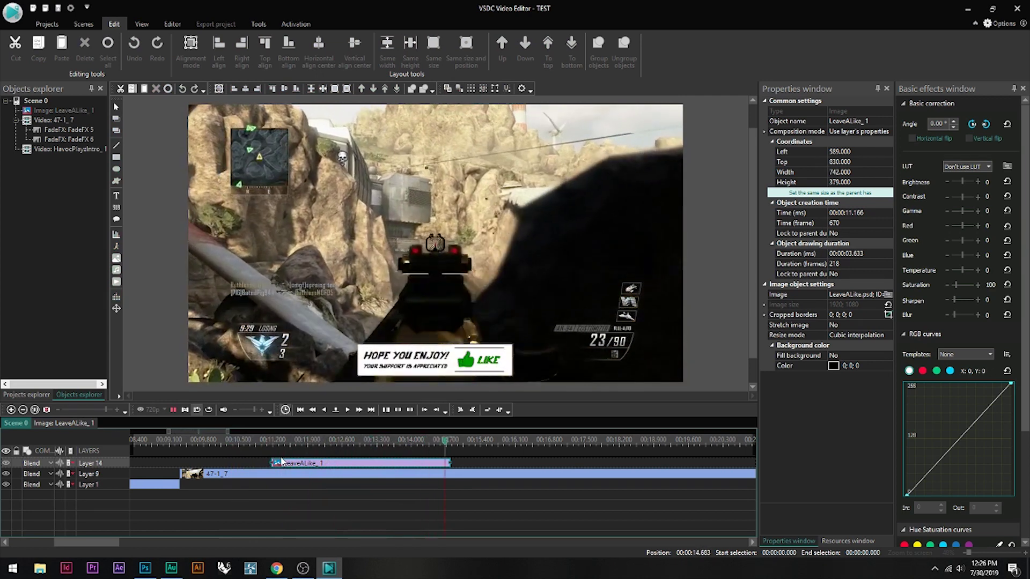
pyautogui.press('space')
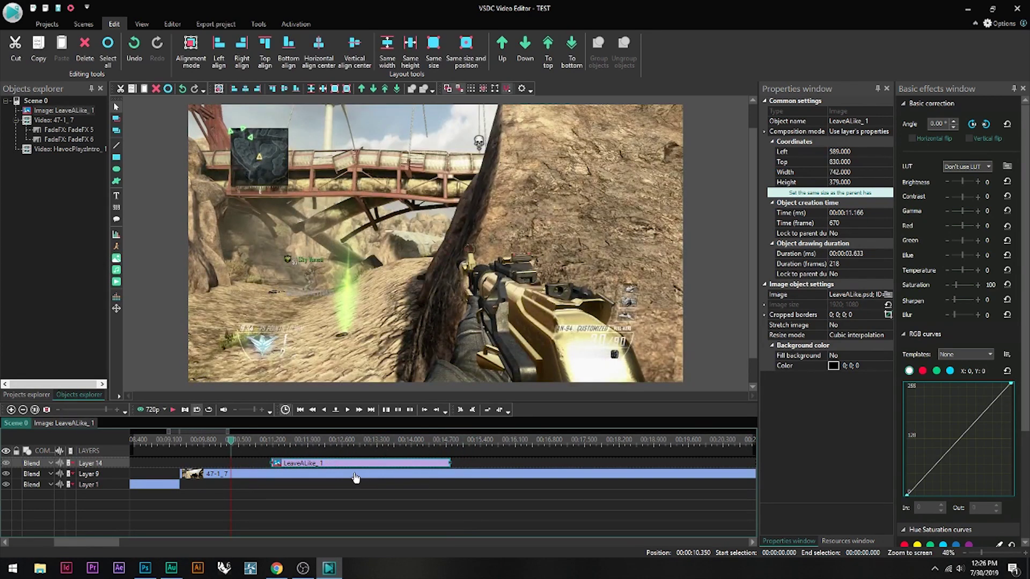
# - Add a Wipe transition to the LeaveALike image, positioned from scene begin on a new layer
pyautogui.moveTo(348, 471)
pyautogui.rightClick(343, 467)
pyautogui.moveTo(383, 397)
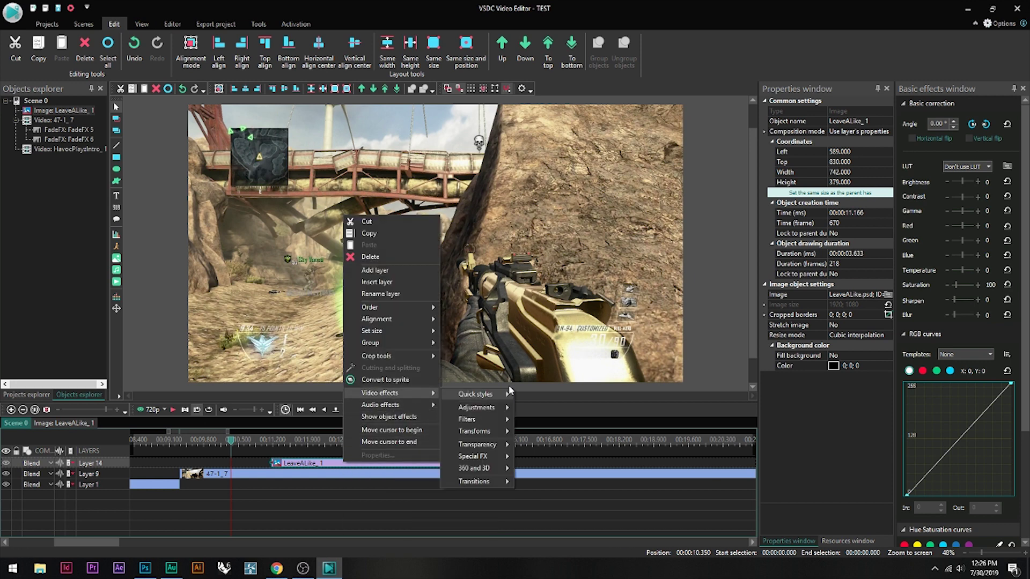
pyautogui.moveTo(474, 486)
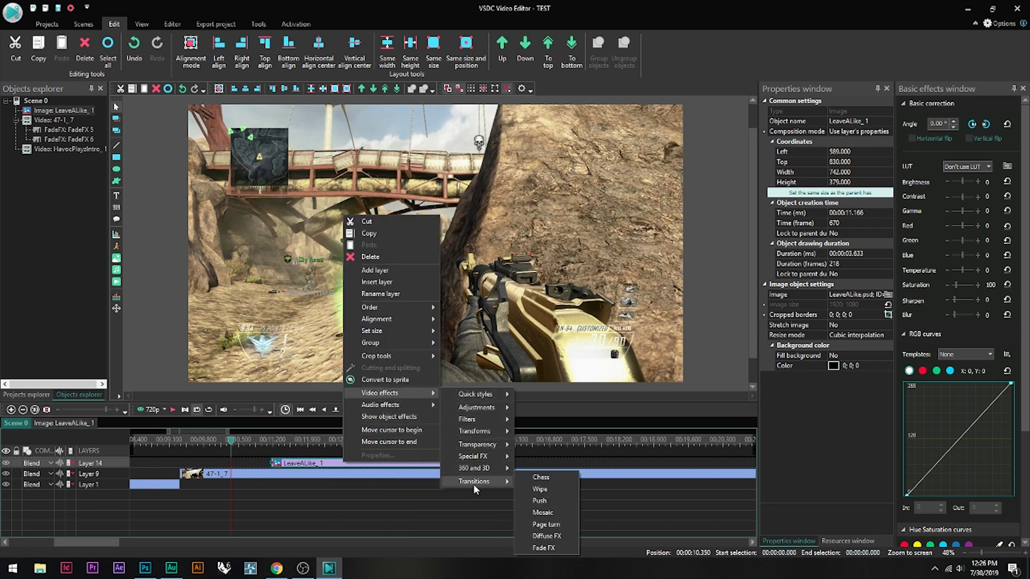
pyautogui.click(539, 490)
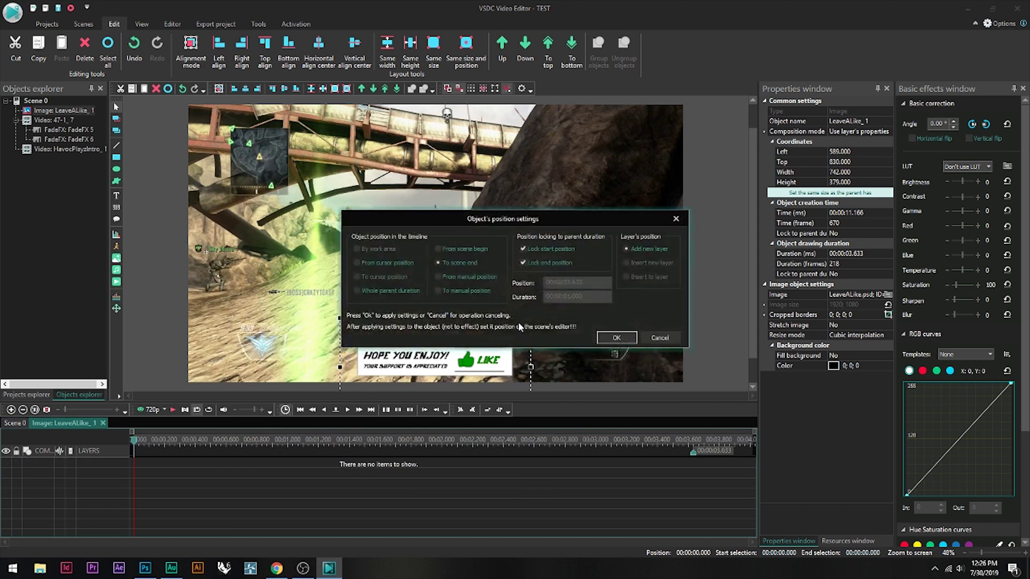
pyautogui.click(439, 249)
pyautogui.click(615, 338)
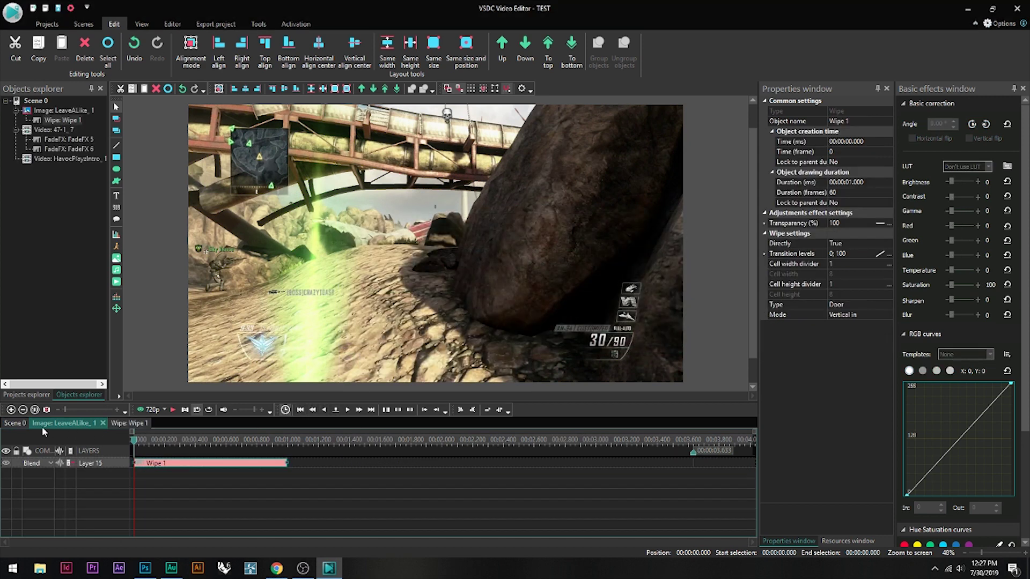
# - Add a second Wipe to the LeaveALike image at scene end, with start and end locked on an inserted new layer, and preview it
pyautogui.click(15, 423)
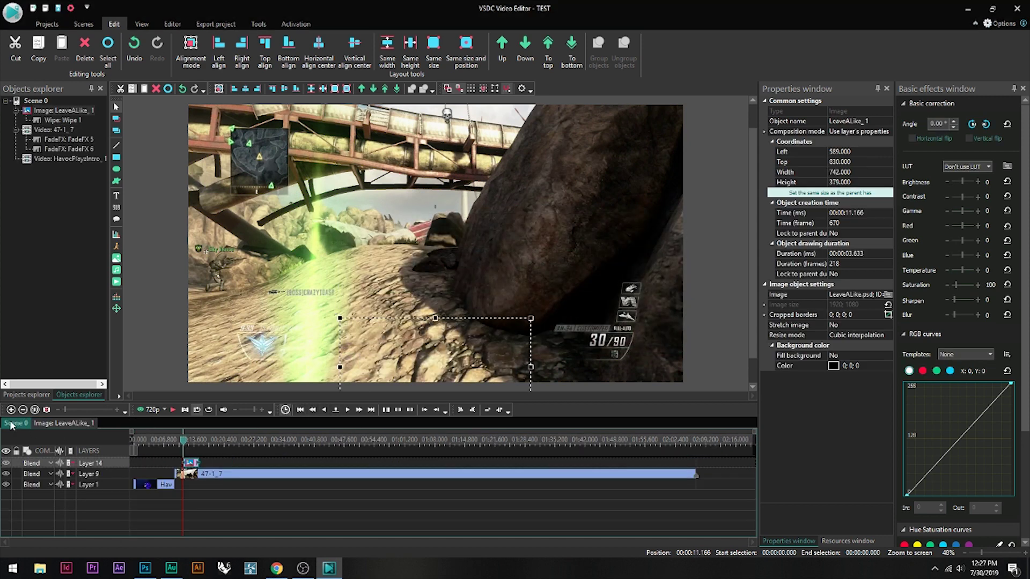
pyautogui.rightClick(193, 462)
pyautogui.moveTo(226, 394)
pyautogui.moveTo(328, 481)
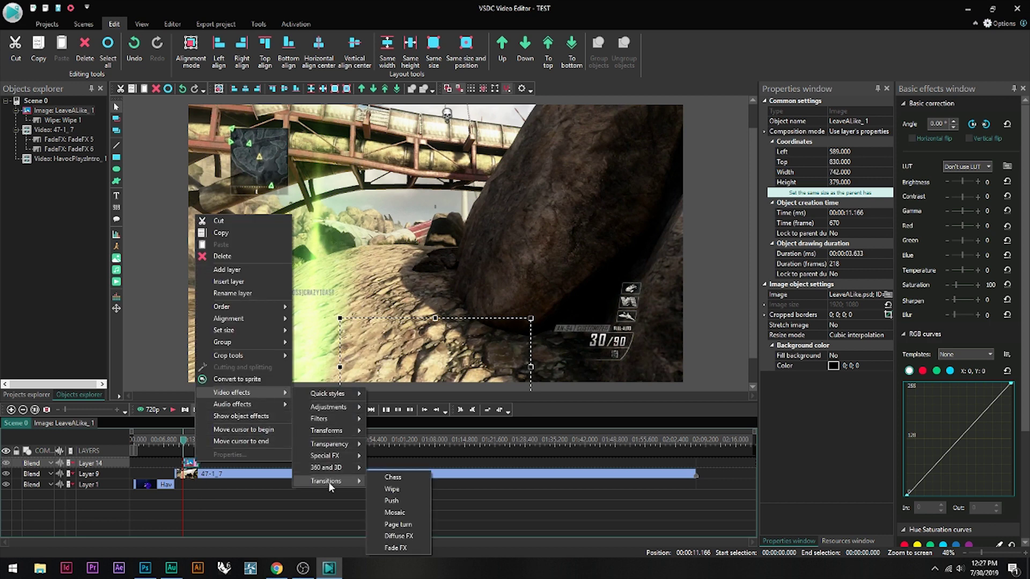
pyautogui.click(388, 494)
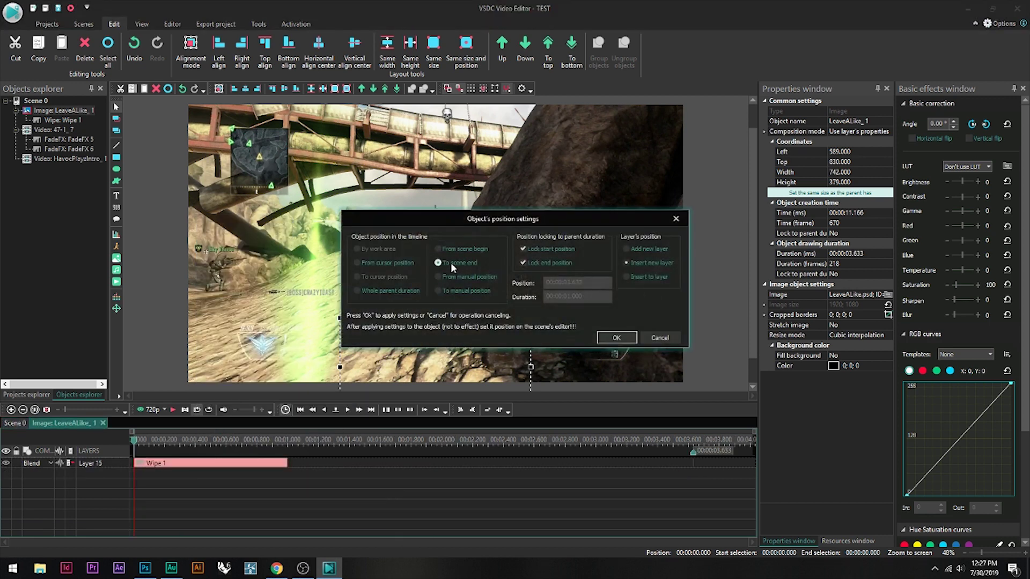
pyautogui.click(613, 338)
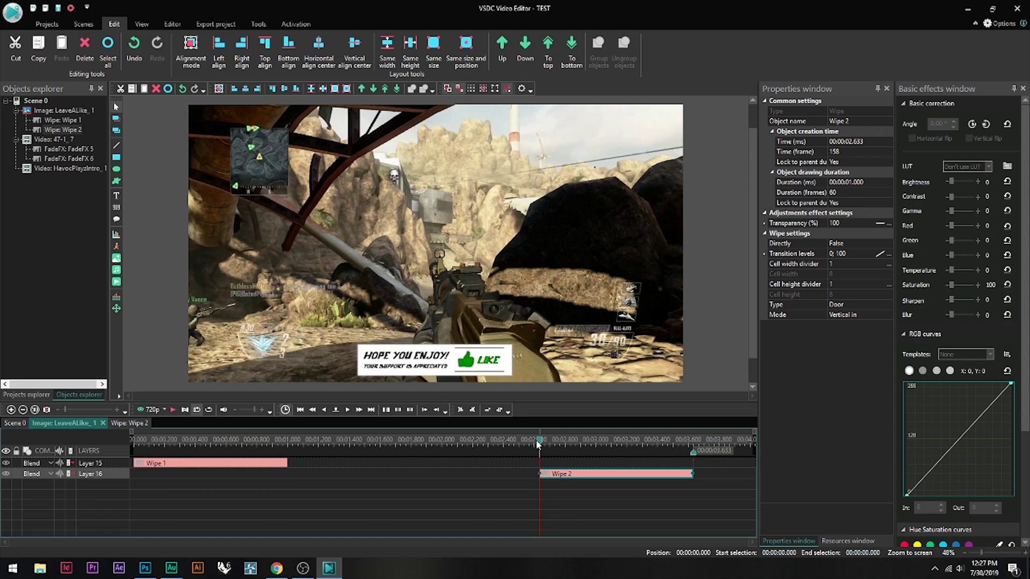
pyautogui.click(262, 447)
pyautogui.press('space')
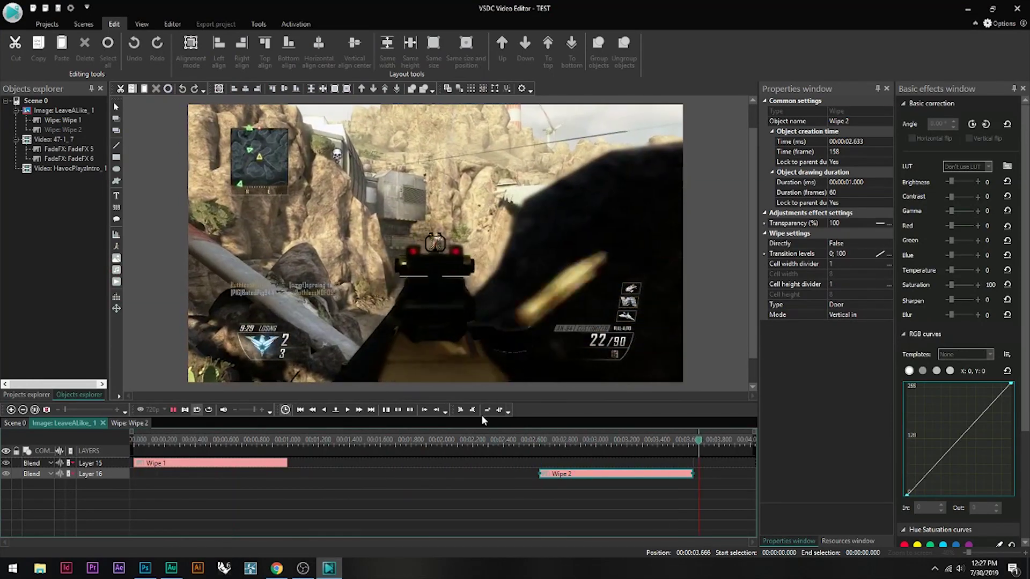
# - Set the type of the Wipe at the start of the LeaveALike image to Side and preview it
pyautogui.click(192, 465)
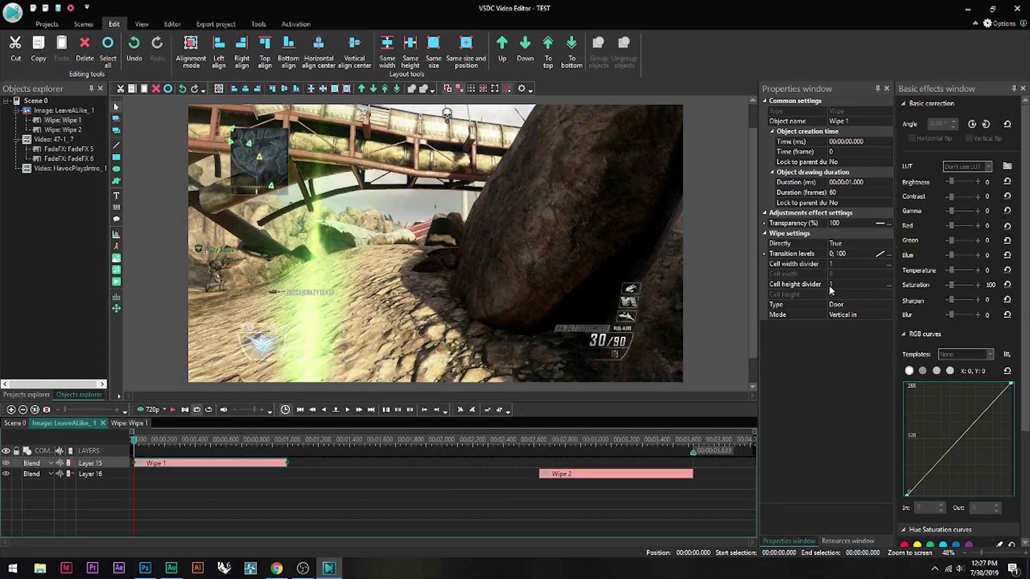
pyautogui.click(840, 305)
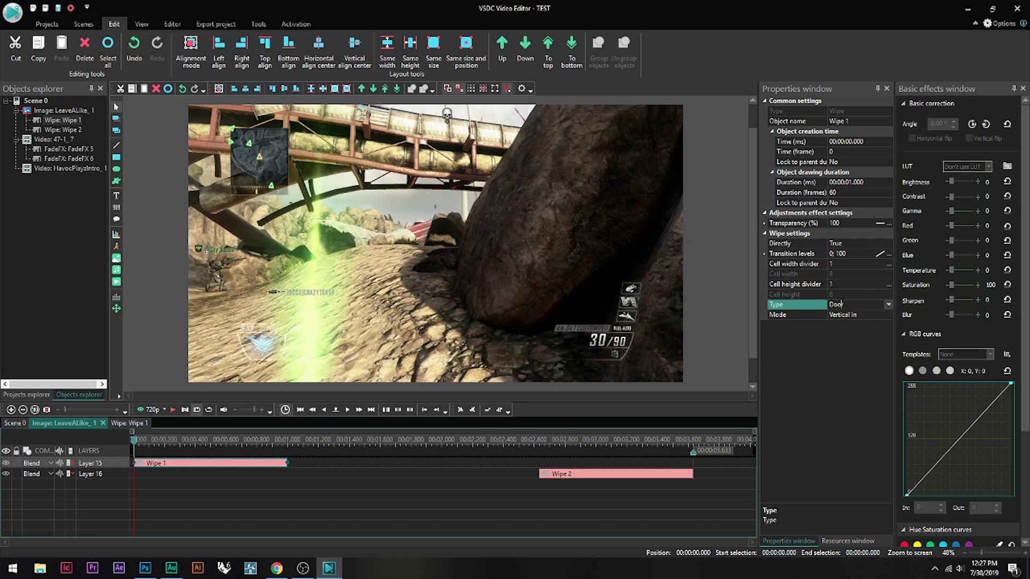
pyautogui.click(888, 305)
pyautogui.click(856, 325)
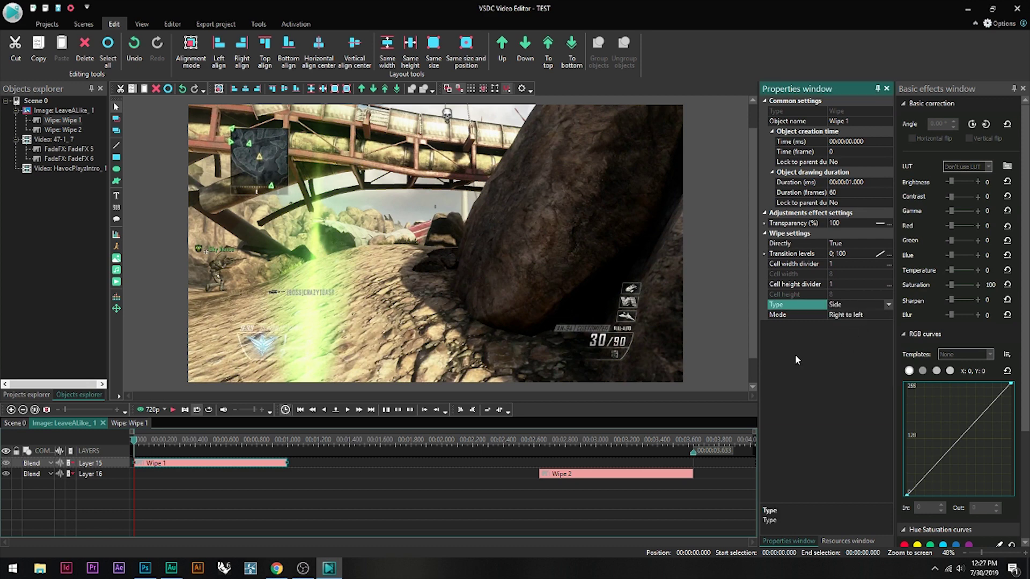
pyautogui.press('space')
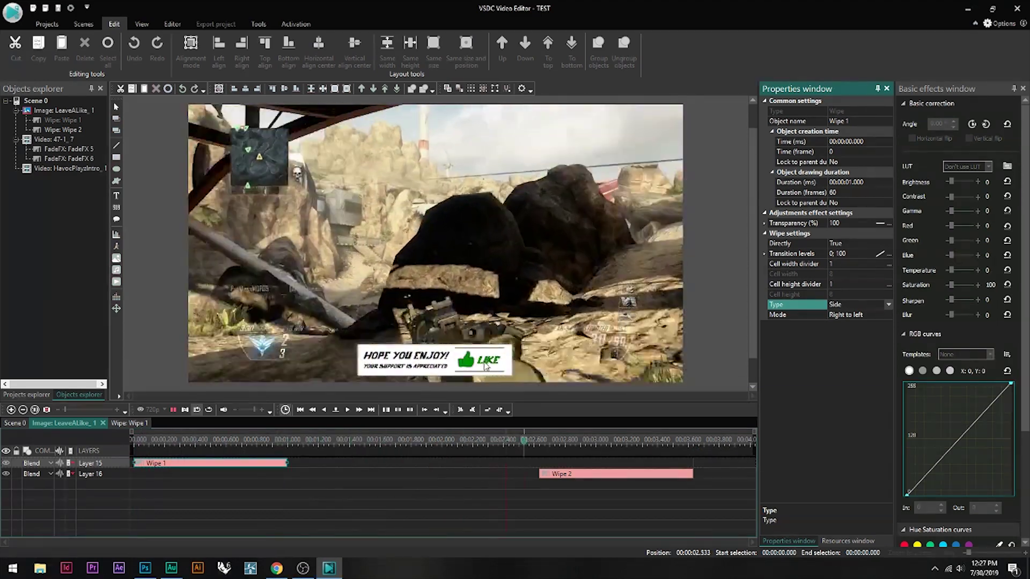
# - Set the type of the Wipe at the end of the LeaveALike image to Side and preview it
pyautogui.click(241, 470)
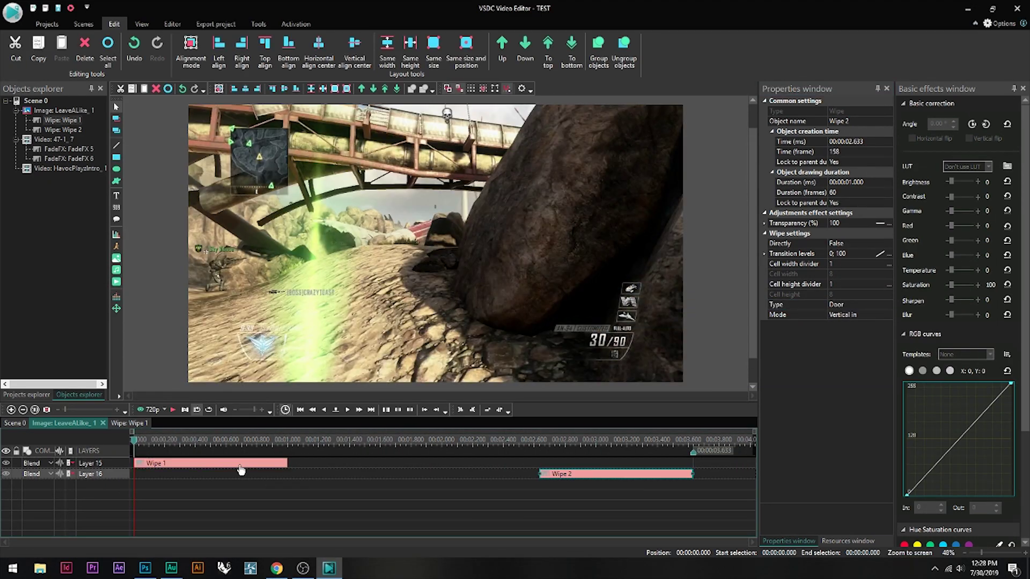
pyautogui.press('space')
pyautogui.click(888, 304)
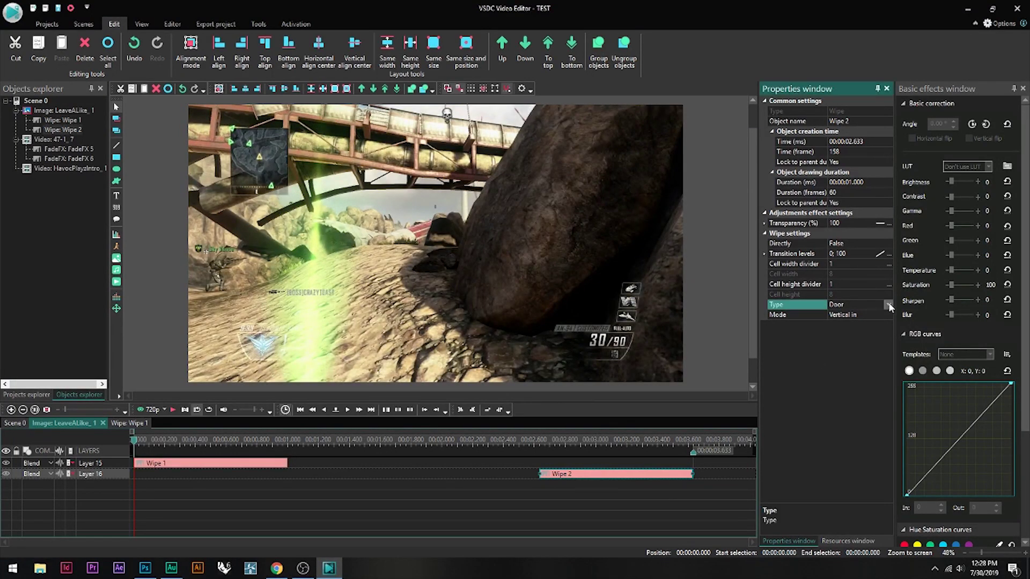
pyautogui.click(888, 305)
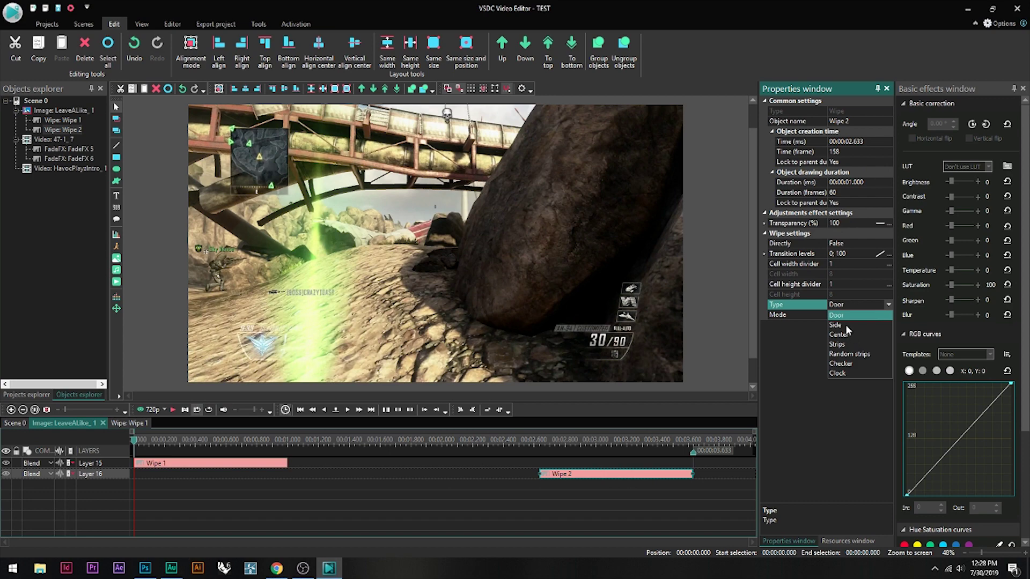
pyautogui.click(845, 324)
pyautogui.moveTo(139, 446); pyautogui.dragTo(507, 435)
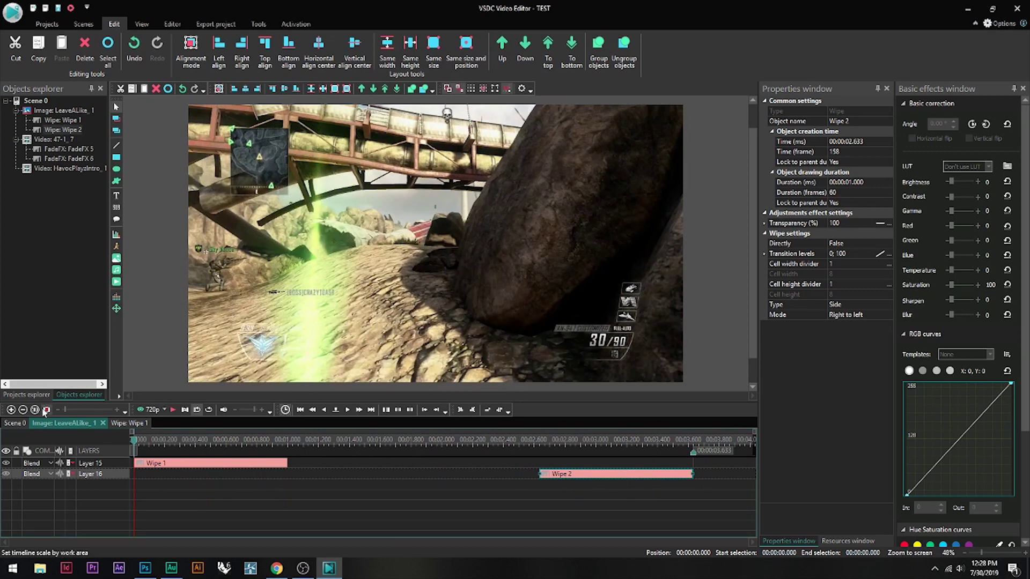
# - Add the FacecamBorder.psd image to Scene 0 from the cursor position, inserted into the existing layer
pyautogui.click(15, 423)
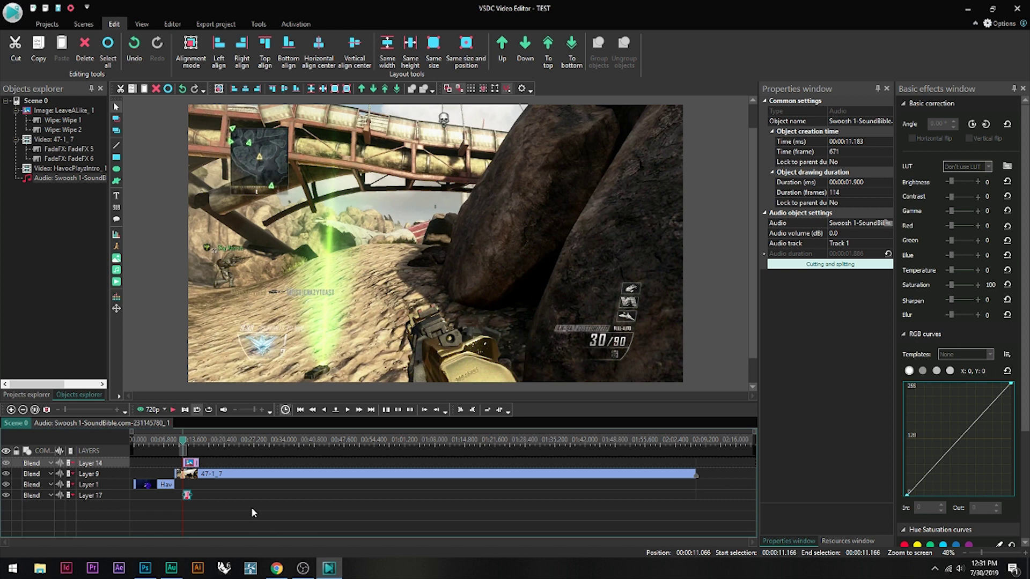
pyautogui.click(117, 264)
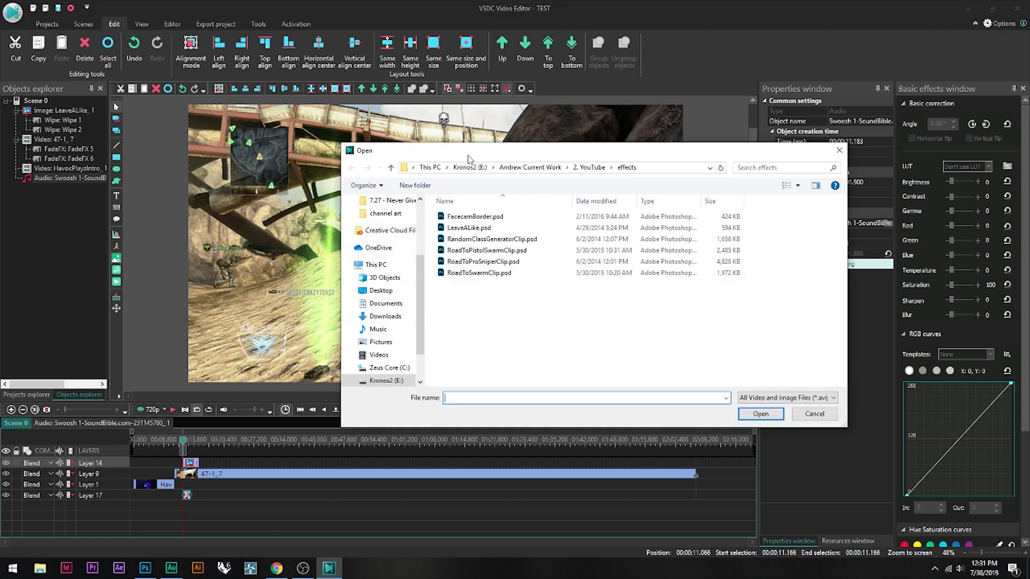
pyautogui.click(470, 218)
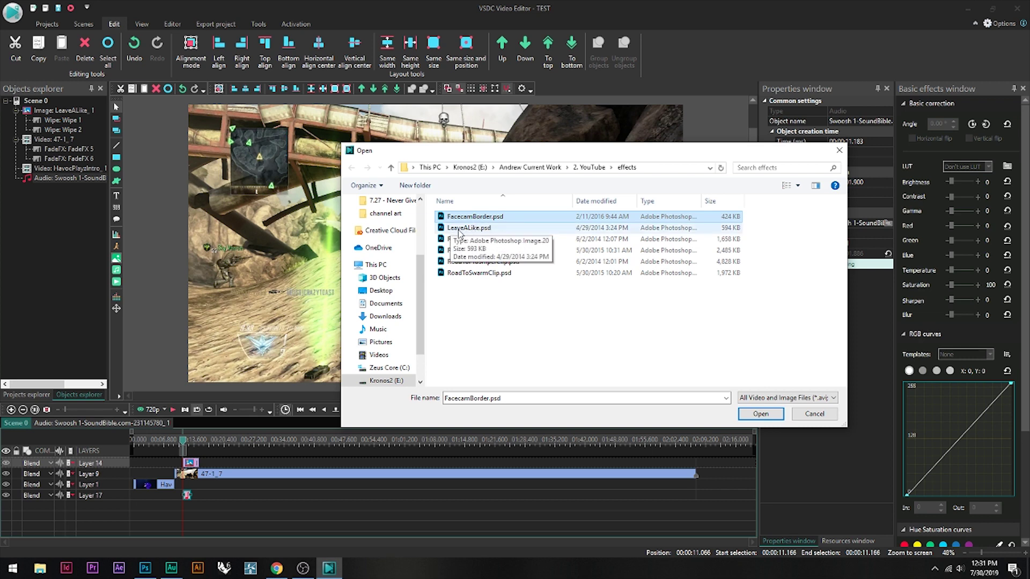
pyautogui.click(761, 414)
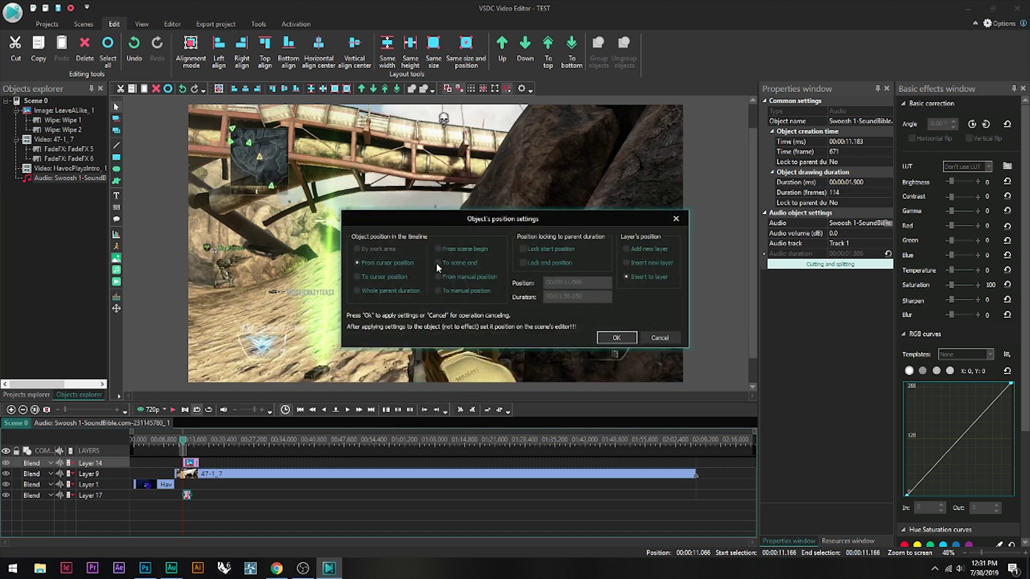
pyautogui.click(616, 337)
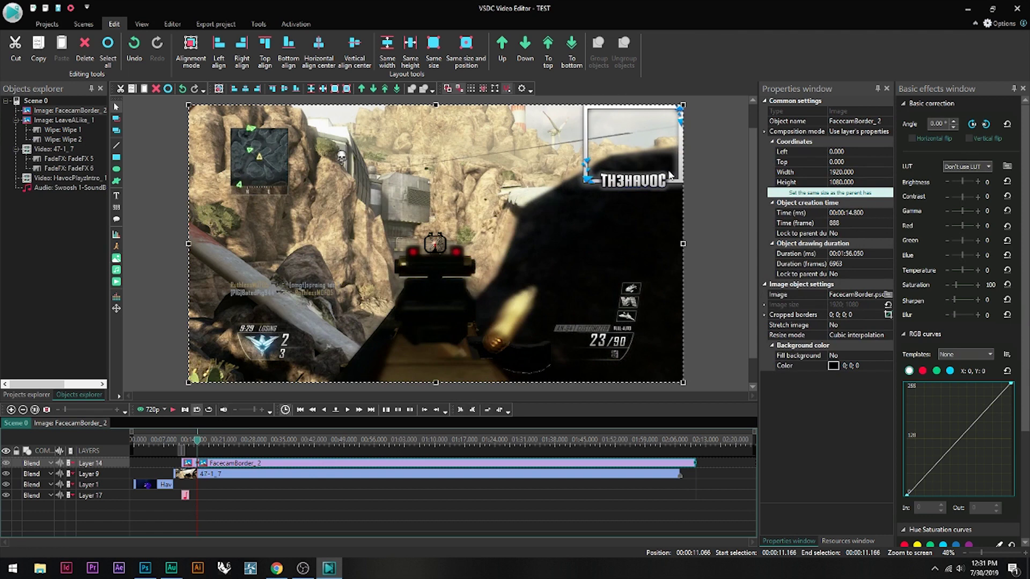
# - Try scaling the FacecamBorder image down to about 1568 × 846, undo it, and deselect the image
pyautogui.moveTo(187, 382); pyautogui.dragTo(279, 322)
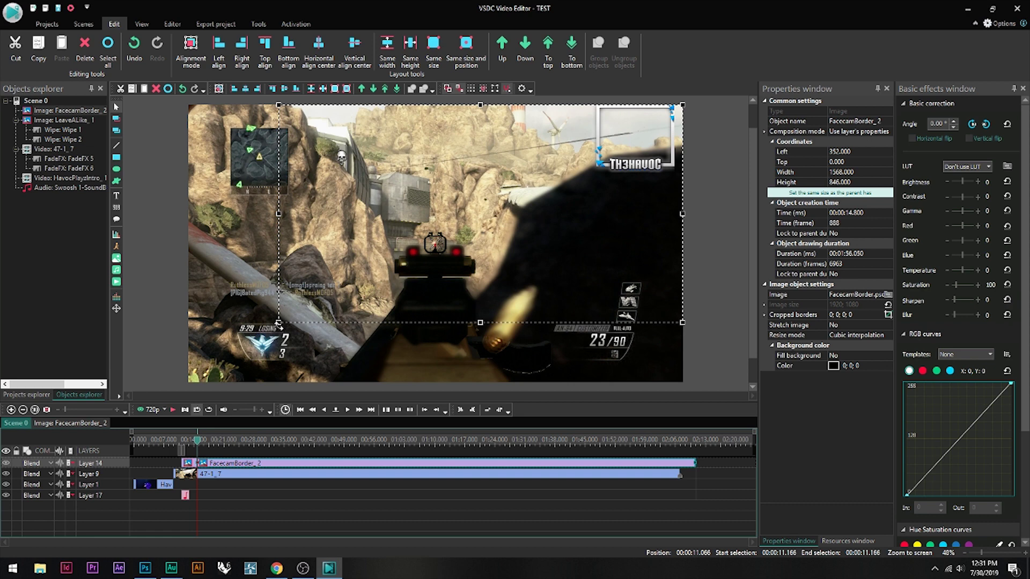
pyautogui.hotkey('ctrl', 'z')
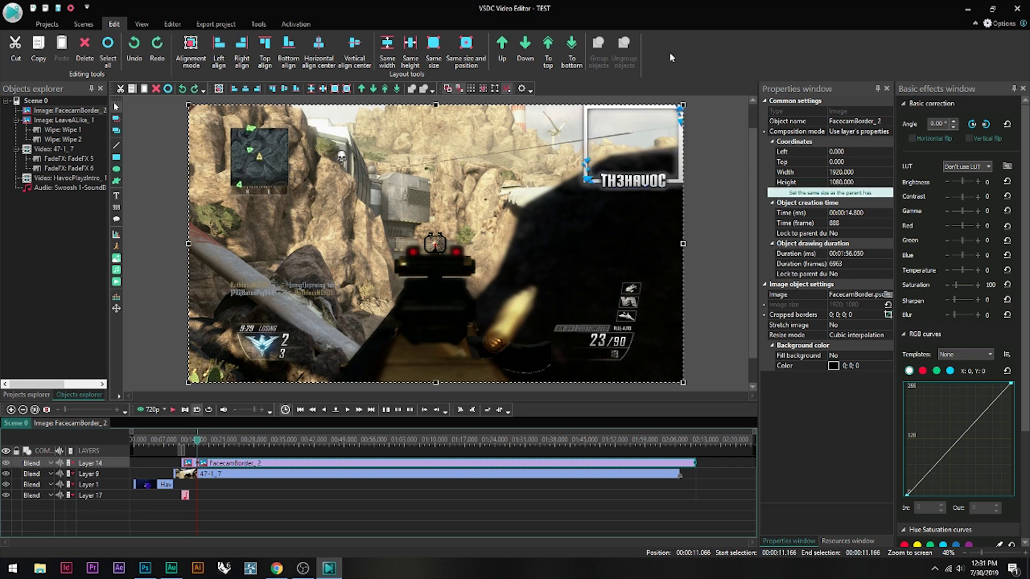
pyautogui.click(703, 245)
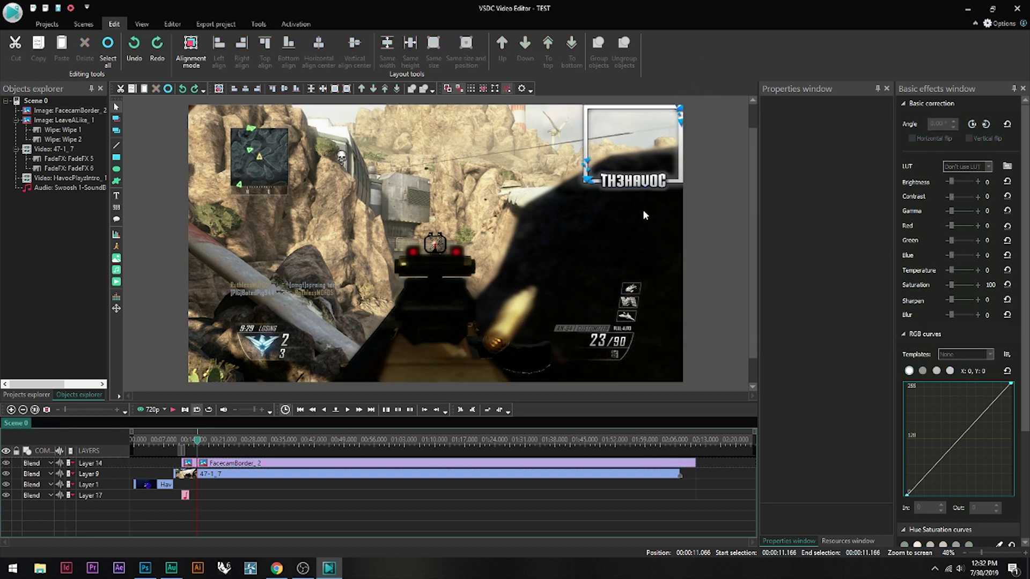
# - Cut and paste the FacecamBorder image onto its own layer, and move the 47-1 gameplay clip to a layer beneath it
pyautogui.click(617, 186)
pyautogui.hotkey('ctrl', 'x')
pyautogui.hotkey('ctrl', 'v')
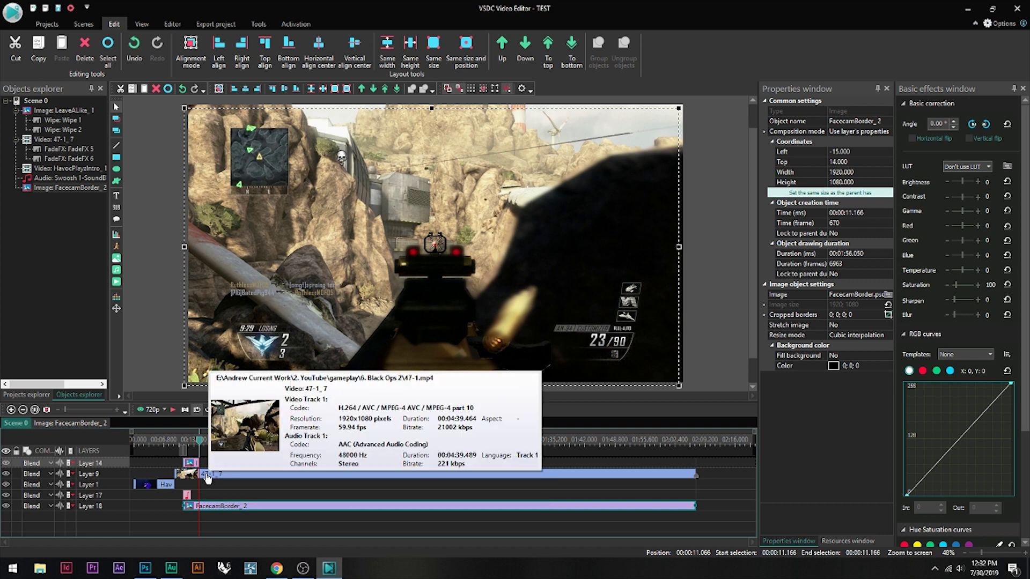
pyautogui.moveTo(208, 477); pyautogui.dragTo(203, 519)
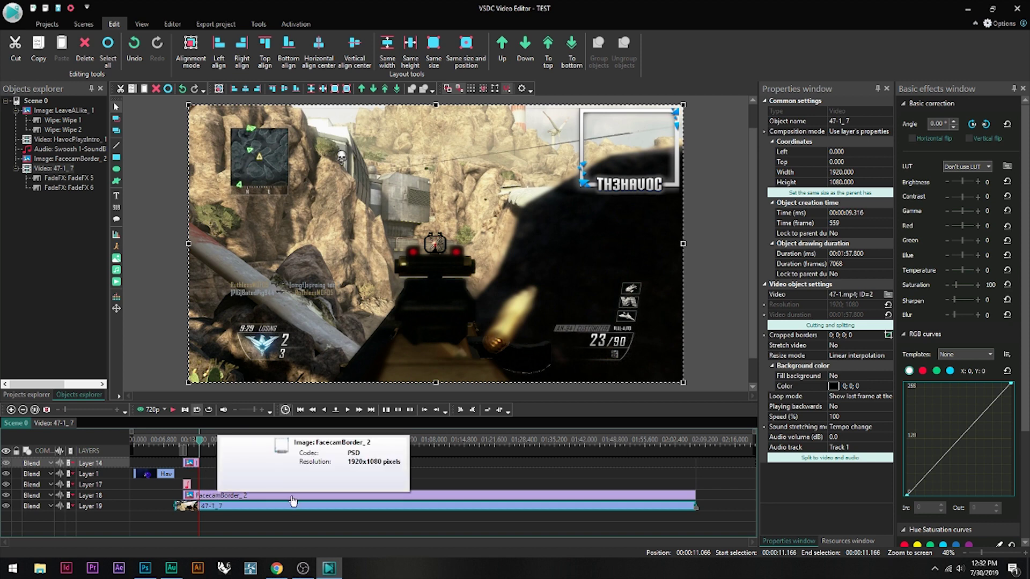
# - Extend the FacecamBorder clip to match the gameplay clip's start and length, and play back the transition out of the intro
pyautogui.moveTo(215, 501); pyautogui.dragTo(204, 499)
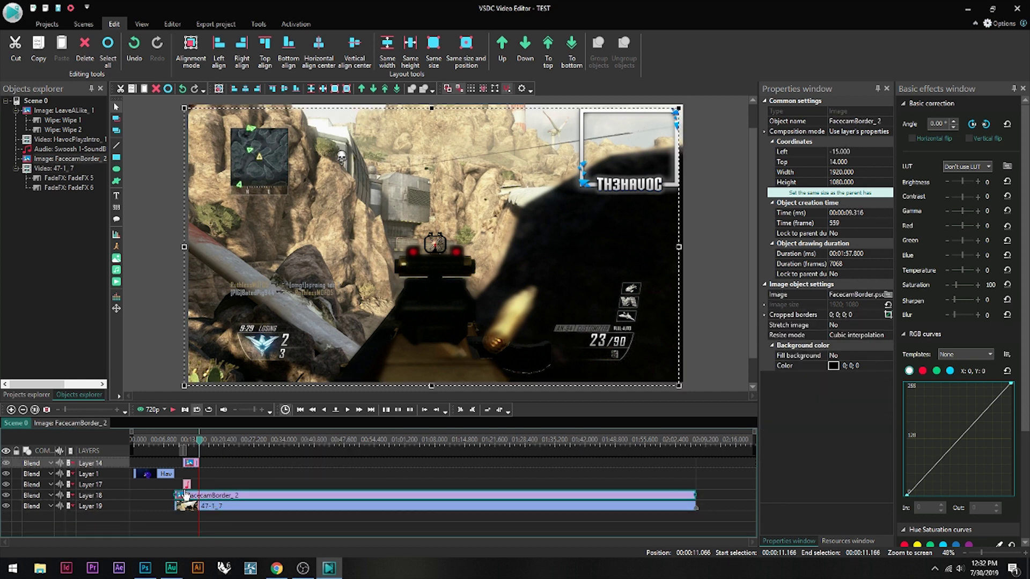
pyautogui.moveTo(200, 443); pyautogui.dragTo(173, 441)
pyautogui.press('space')
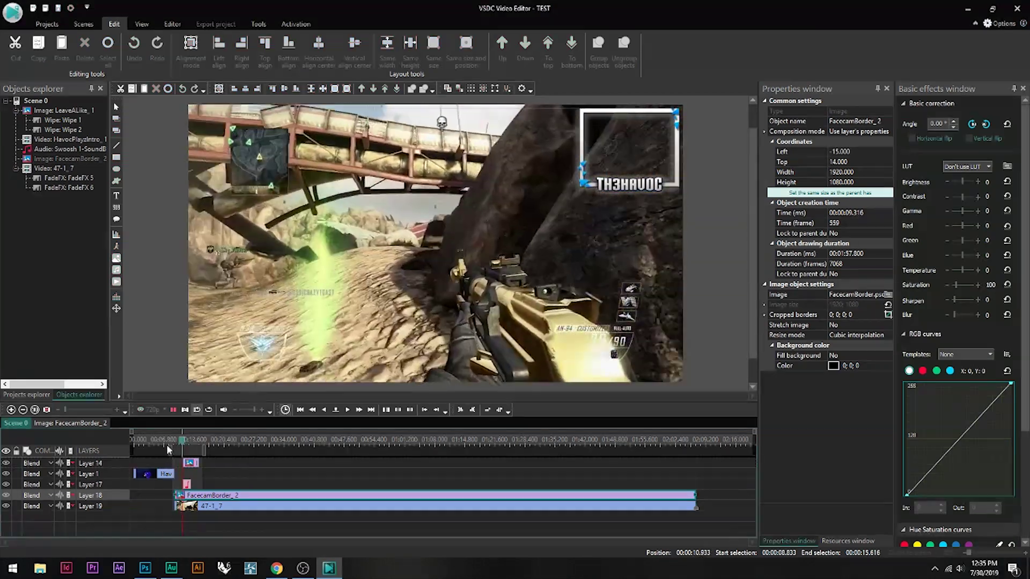
pyautogui.press('space')
pyautogui.press('space')
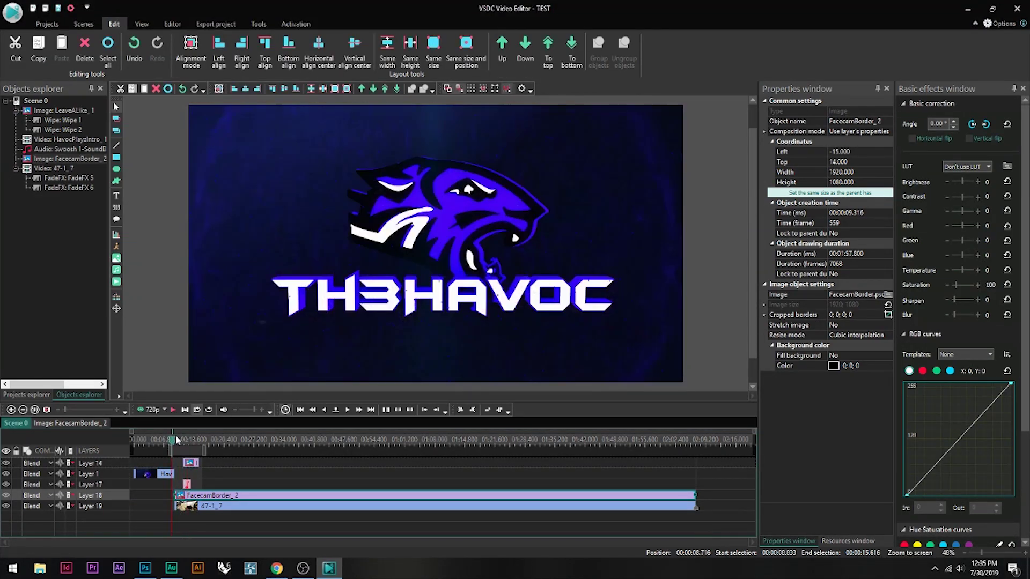
pyautogui.press('space')
# - Add a 1-second Fade FX transition to the FacecamBorder image from scene begin on a new layer, and preview it
pyautogui.rightClick(219, 499)
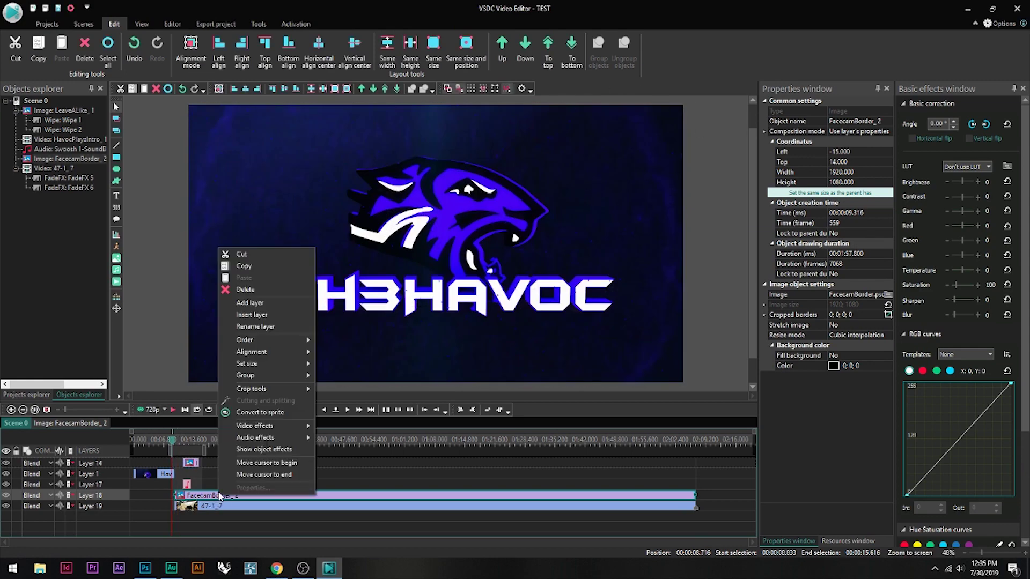
pyautogui.moveTo(255, 429)
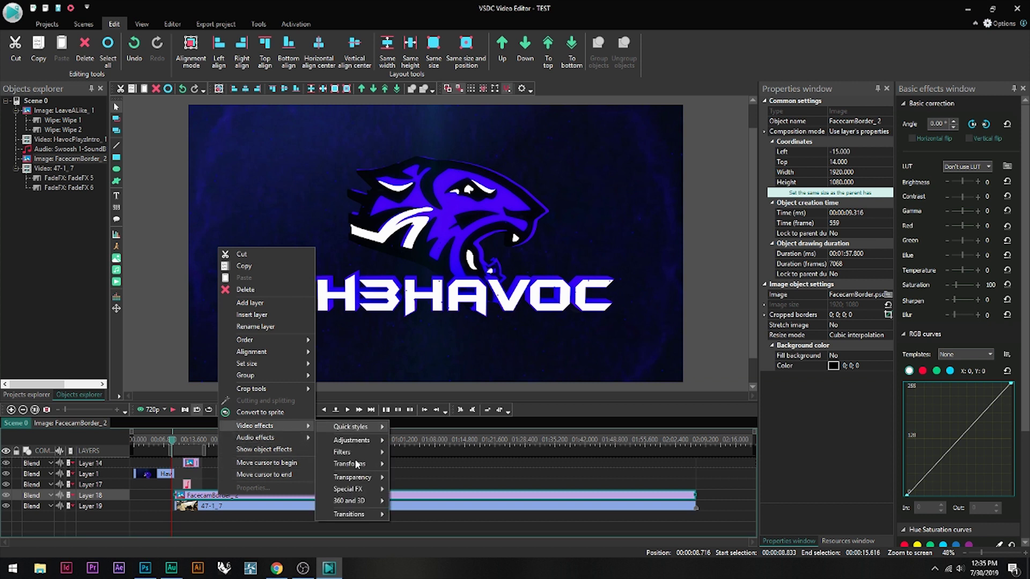
pyautogui.moveTo(363, 514)
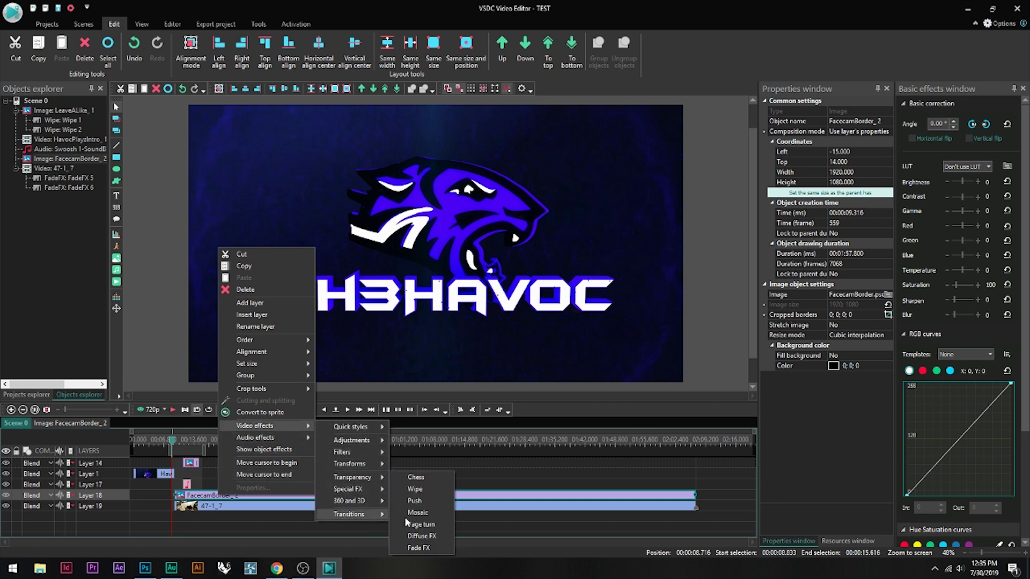
pyautogui.click(419, 547)
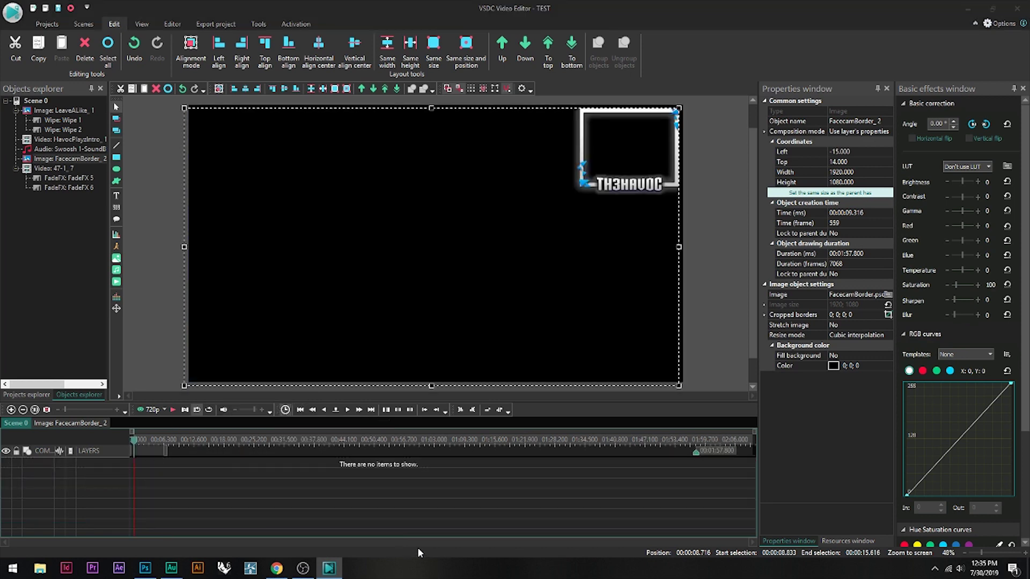
pyautogui.click(454, 250)
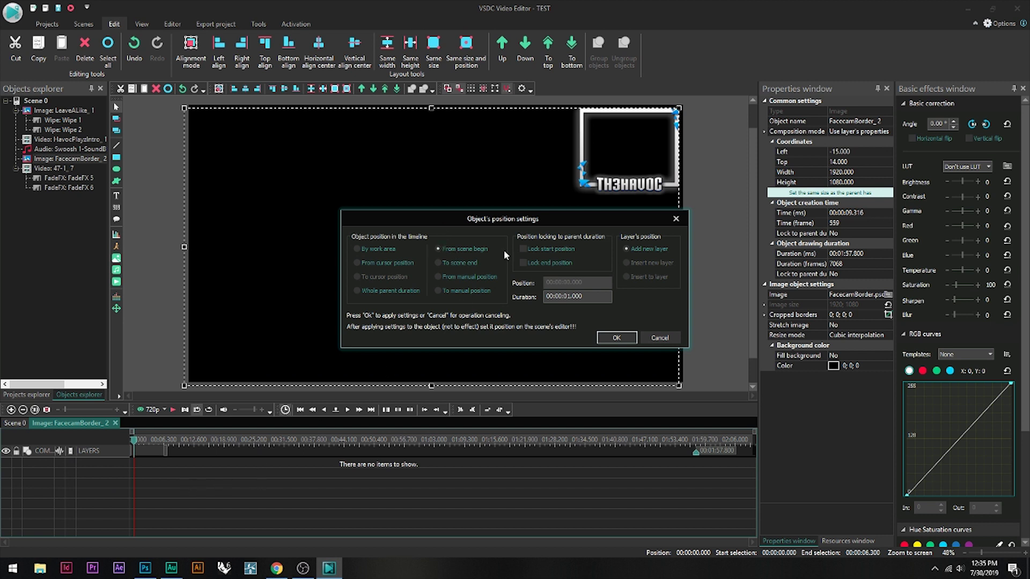
pyautogui.click(615, 338)
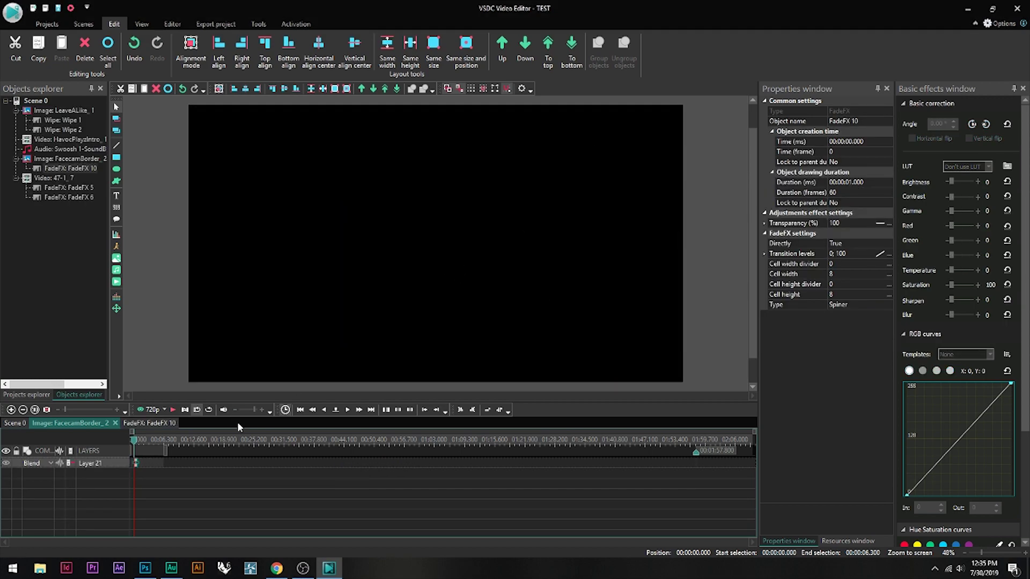
pyautogui.press('space')
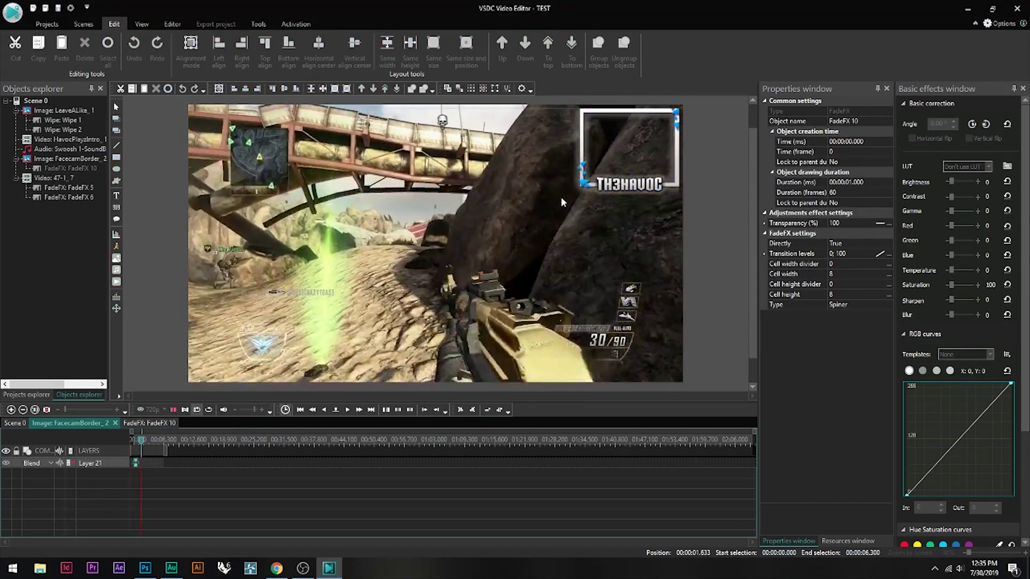
pyautogui.press('space')
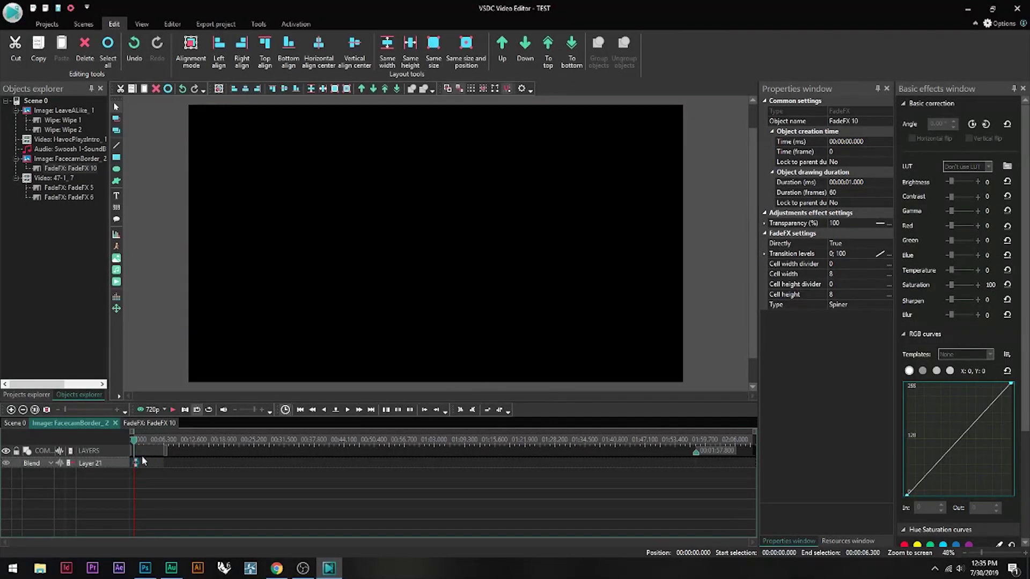
# - Add a second Fade FX to the FacecamBorder image at scene end, with start and end locked on an inserted new layer, and preview it
pyautogui.click(16, 424)
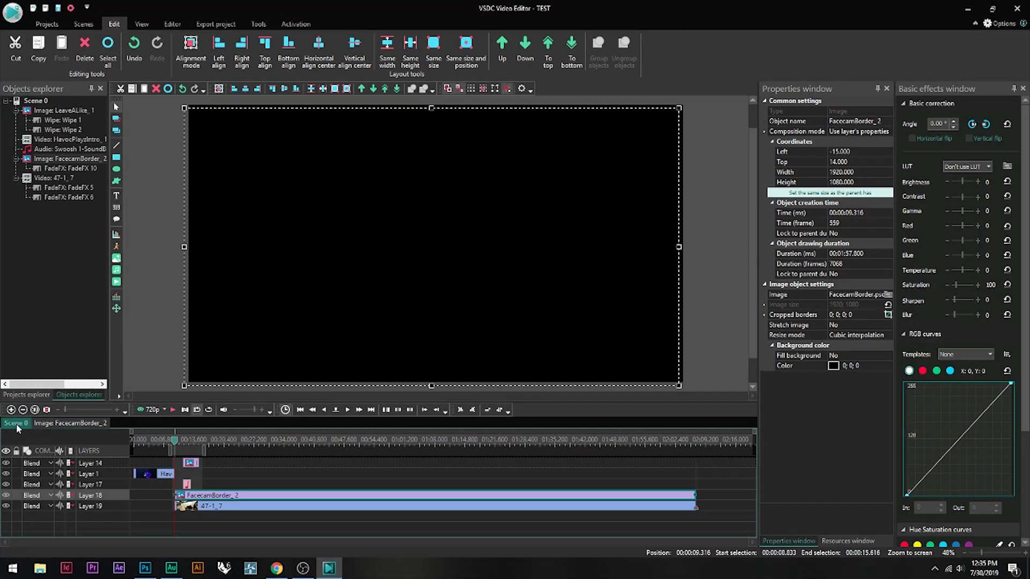
pyautogui.rightClick(222, 497)
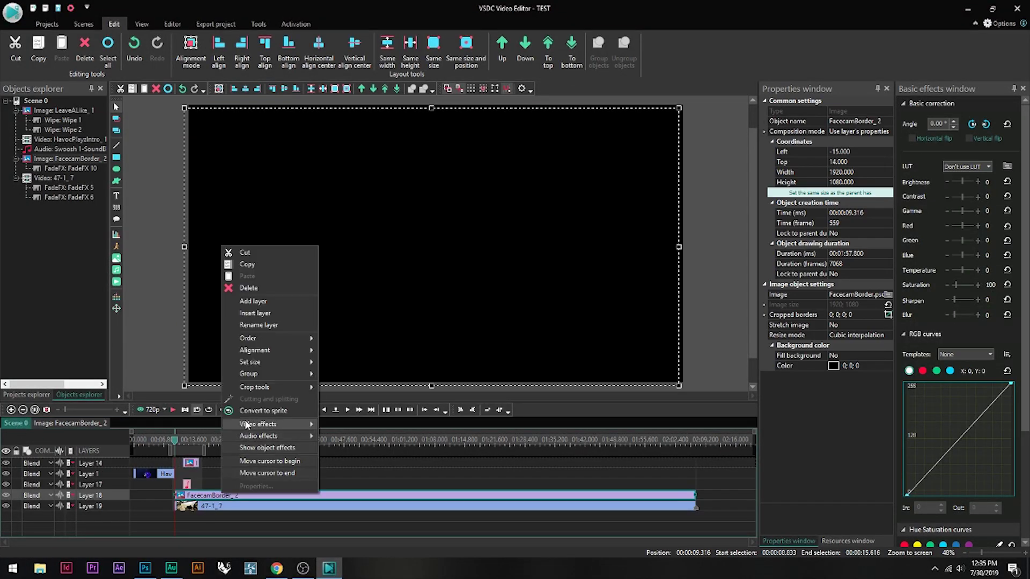
pyautogui.moveTo(261, 424)
pyautogui.moveTo(365, 513)
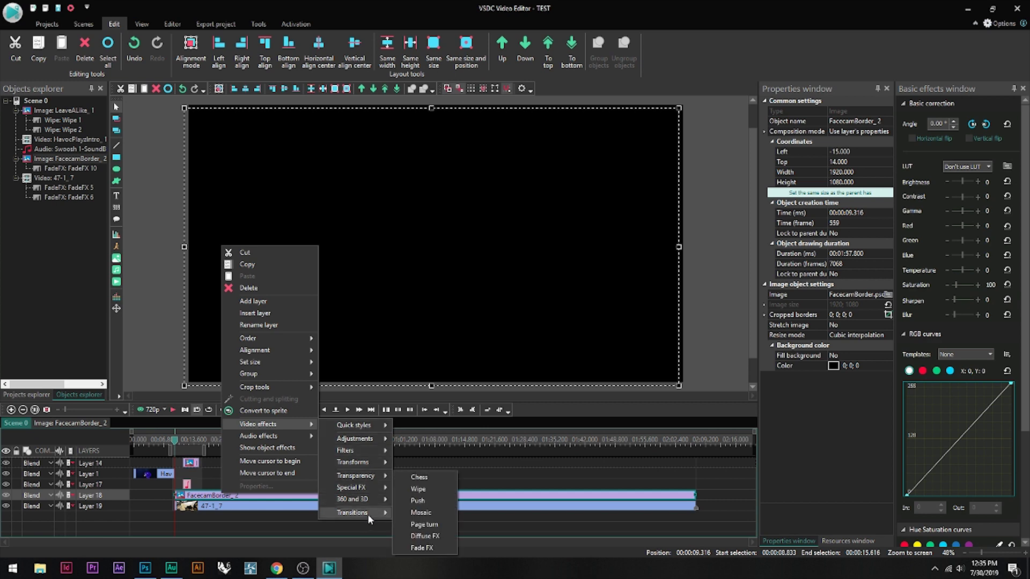
pyautogui.click(421, 547)
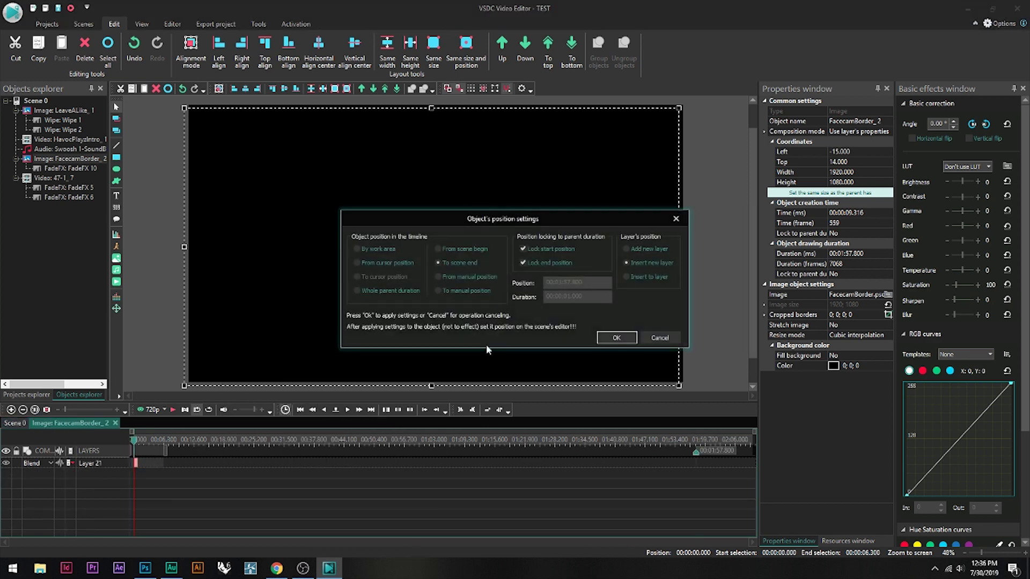
pyautogui.click(616, 337)
pyautogui.press('space')
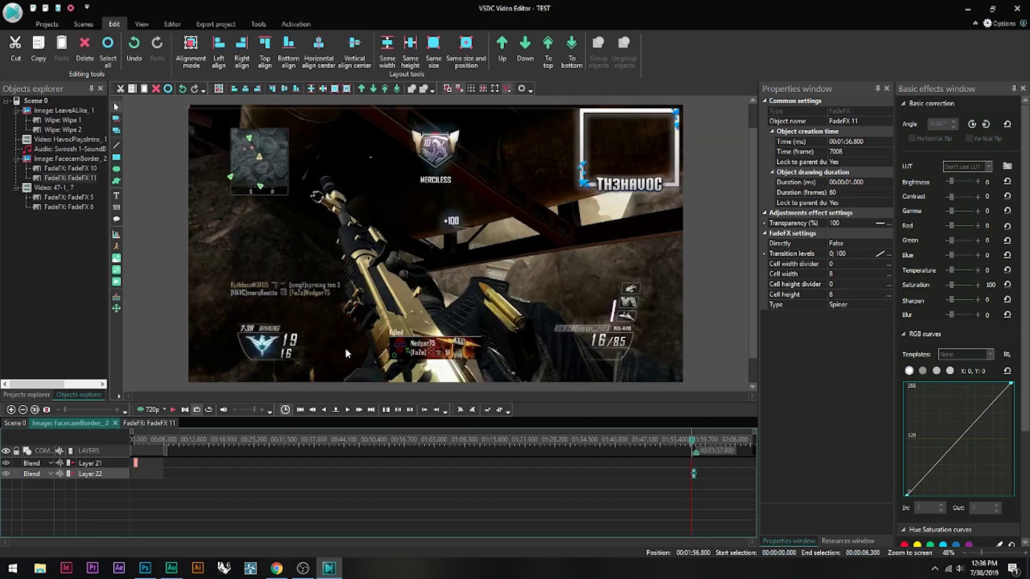
# - Return to Scene 0 and add the Subs.mp4 facecam video at 00:00:21.450 on the timeline
pyautogui.click(15, 425)
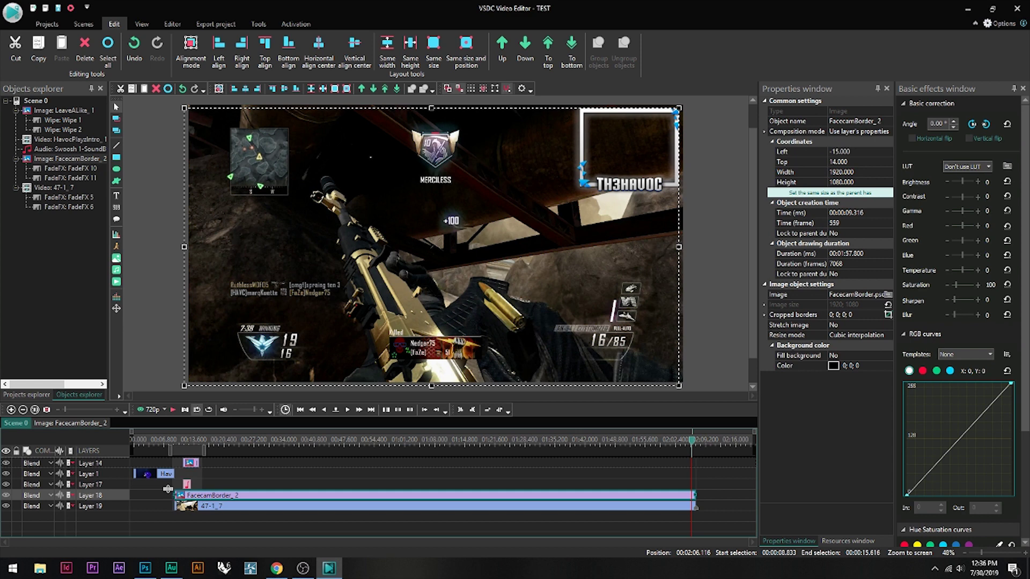
pyautogui.click(172, 450)
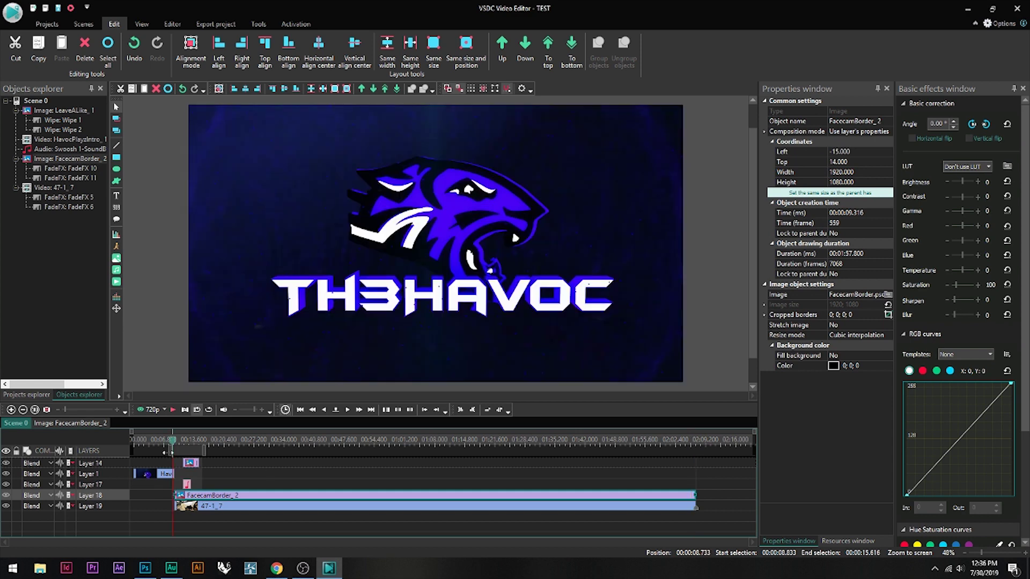
pyautogui.moveTo(173, 446); pyautogui.dragTo(228, 446)
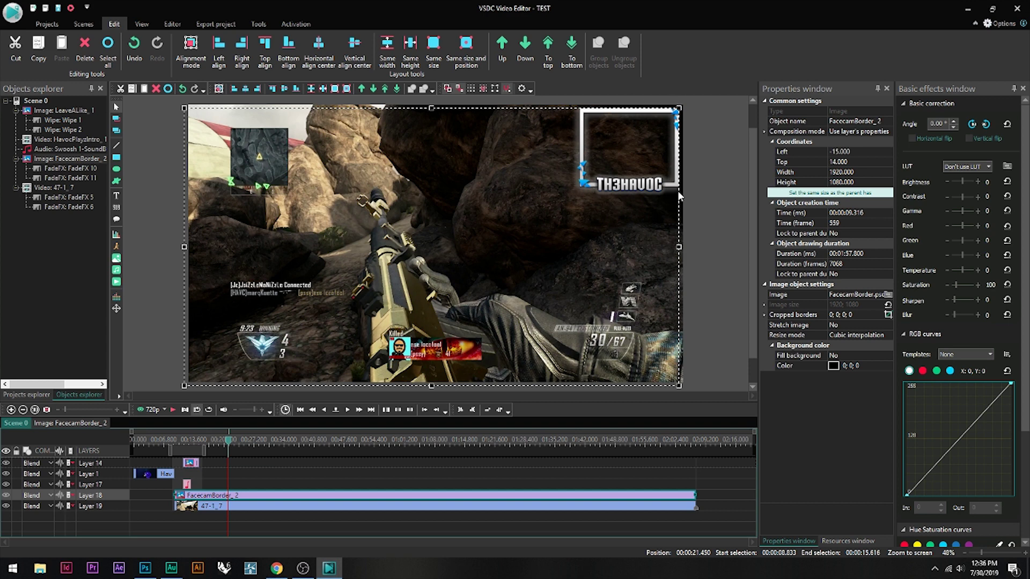
pyautogui.click(167, 324)
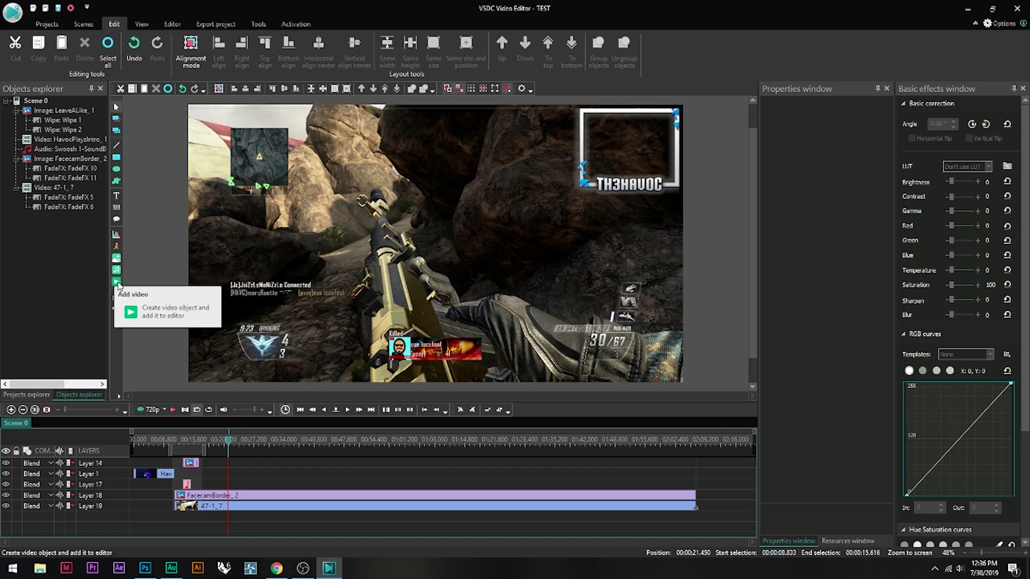
pyautogui.click(116, 282)
pyautogui.click(590, 169)
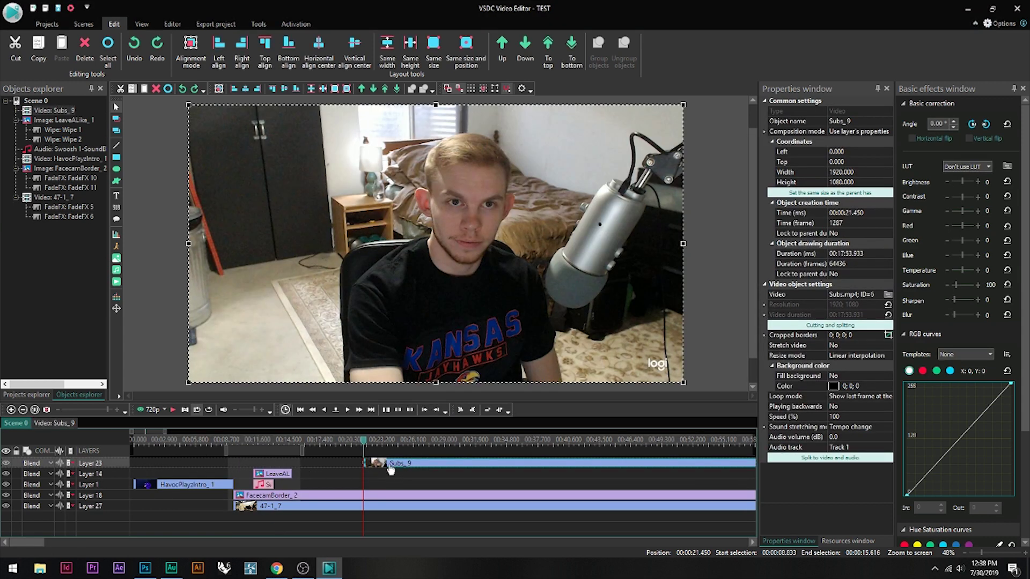
# - Add two new layers, moving the Subs_9 facecam clip onto one and FacecamBorder_2 onto the topmost one above it
pyautogui.rightClick(251, 516)
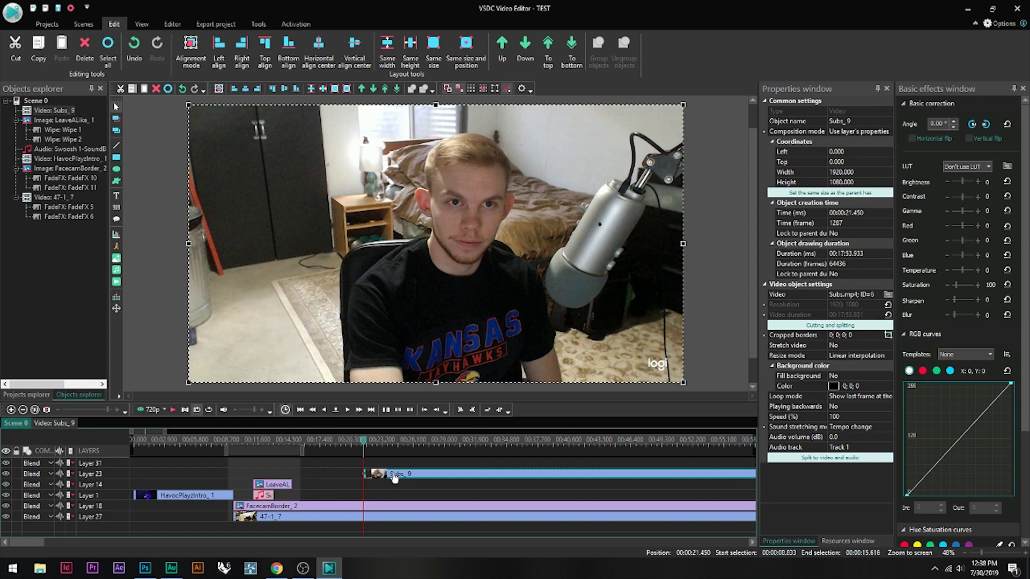
pyautogui.moveTo(394, 474); pyautogui.dragTo(396, 466)
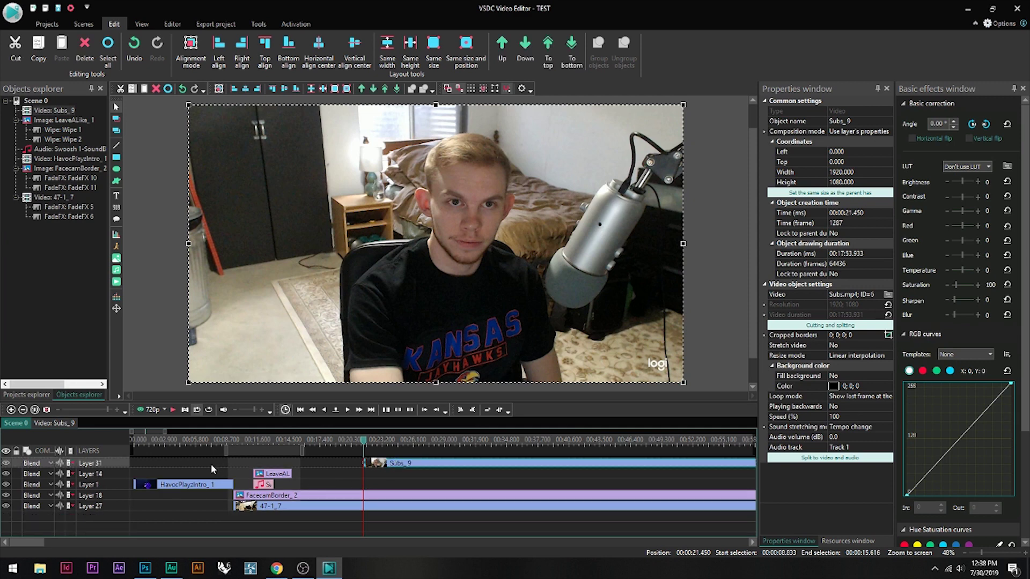
pyautogui.rightClick(259, 515)
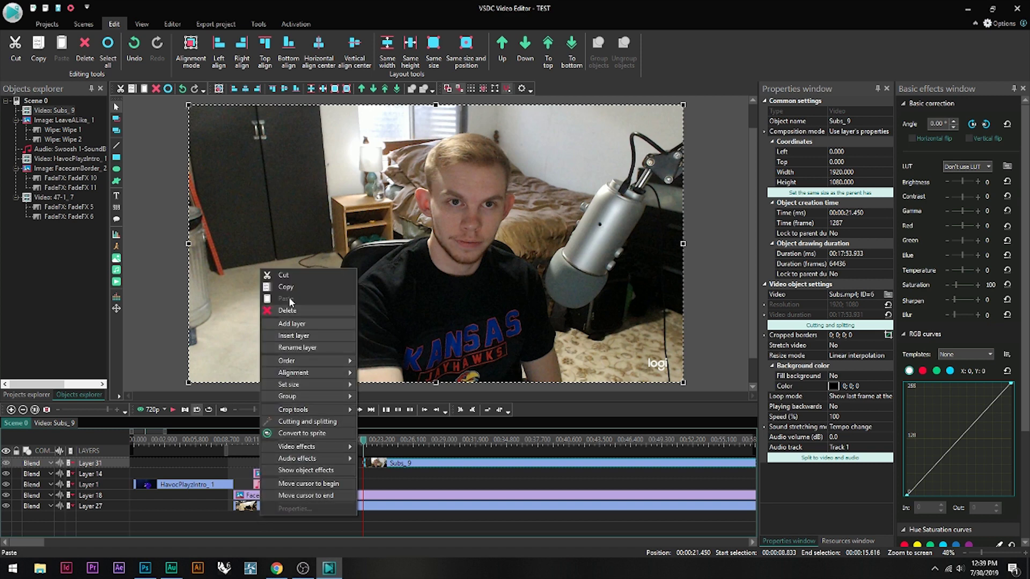
pyautogui.click(286, 324)
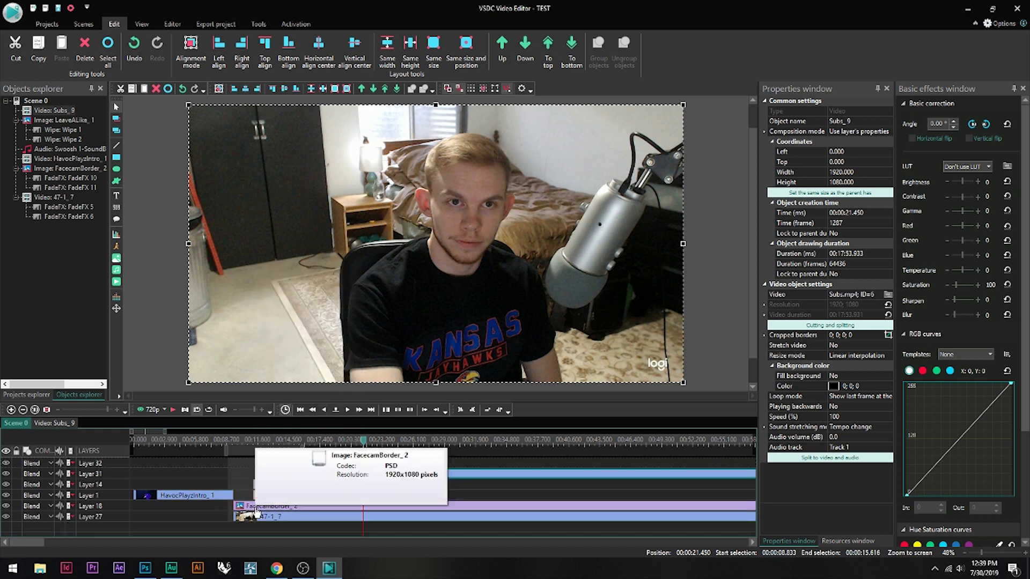
pyautogui.moveTo(256, 508); pyautogui.dragTo(255, 461)
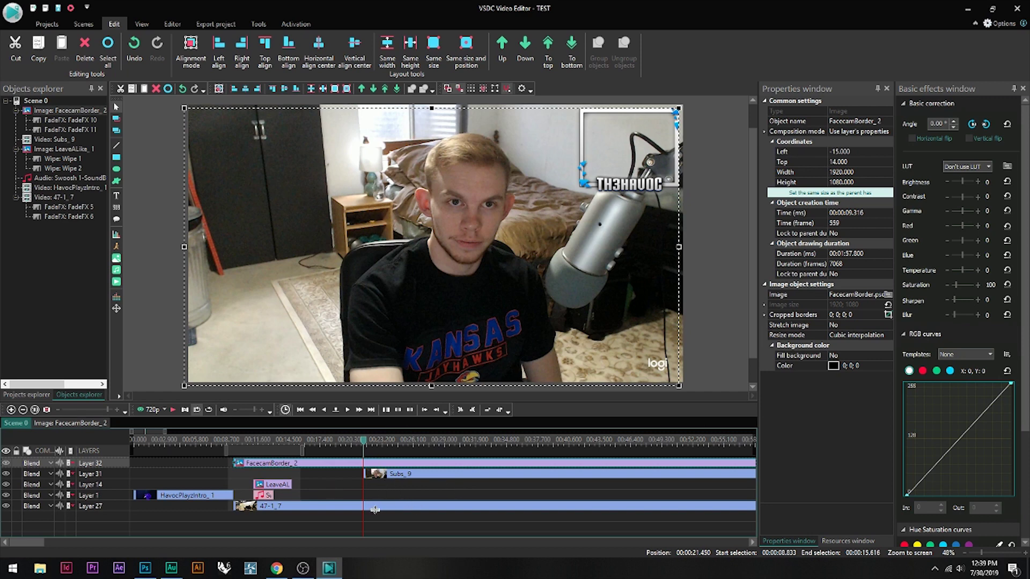
# - Scale the Subs_9 facecam video down to about 614 x 344 over the border frame, at left 1369 and top 14
pyautogui.click(377, 476)
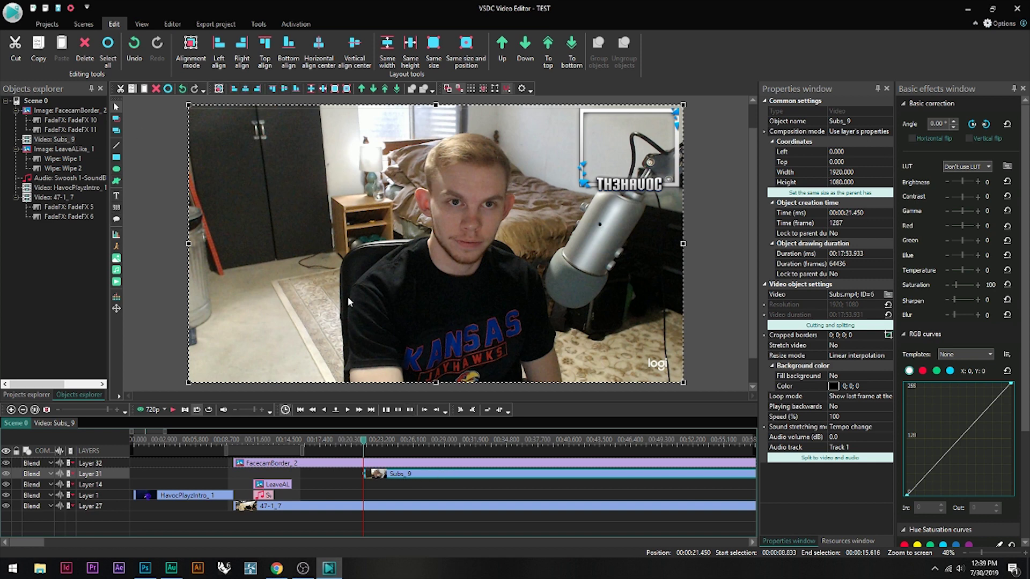
pyautogui.moveTo(188, 383); pyautogui.dragTo(526, 205)
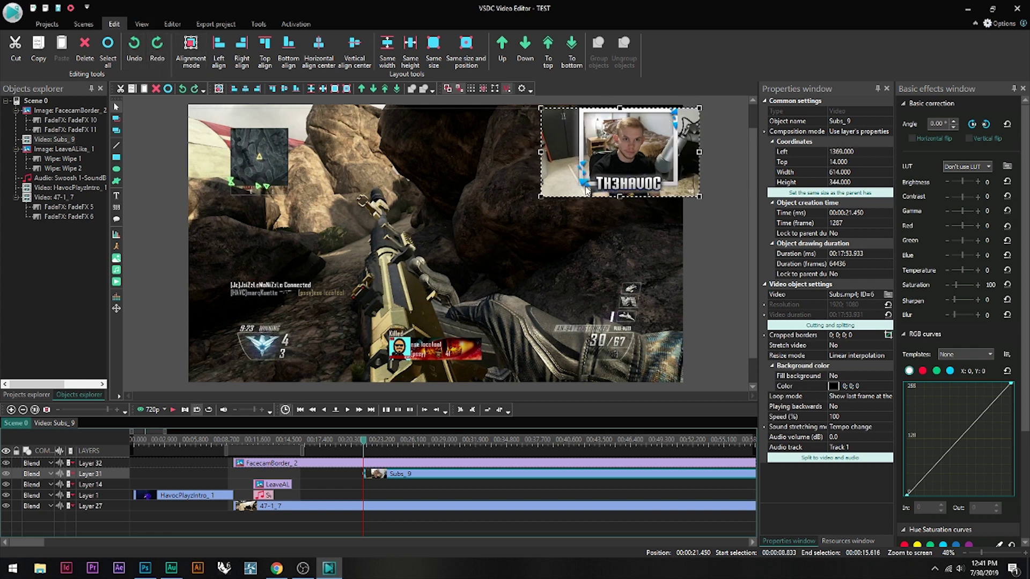
# - Crop the Subs_9 video on both sides and the bottom to about 1161 x 933 pixels, from 463, 0 to 1624, 933
pyautogui.click(175, 23)
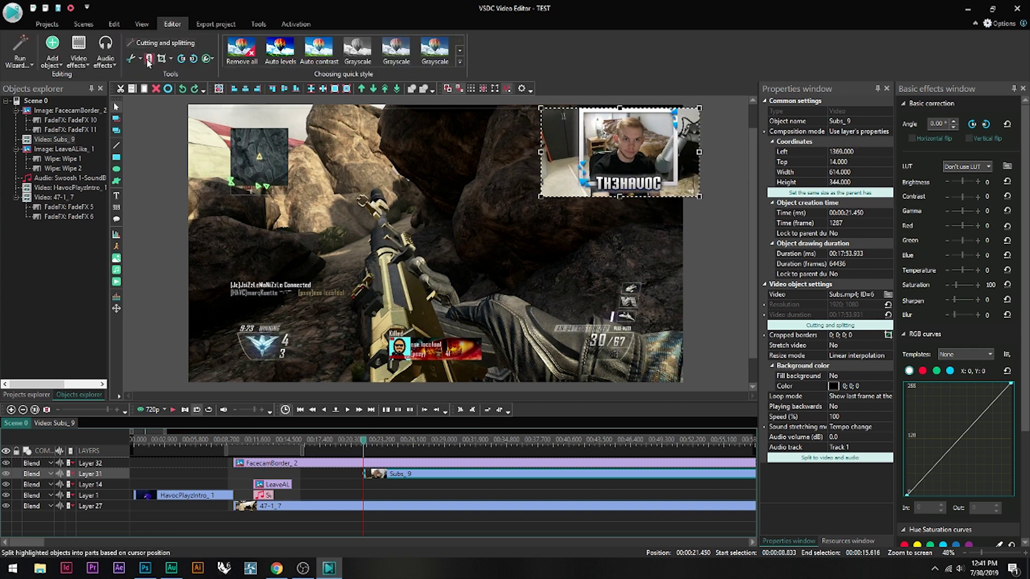
pyautogui.click(160, 59)
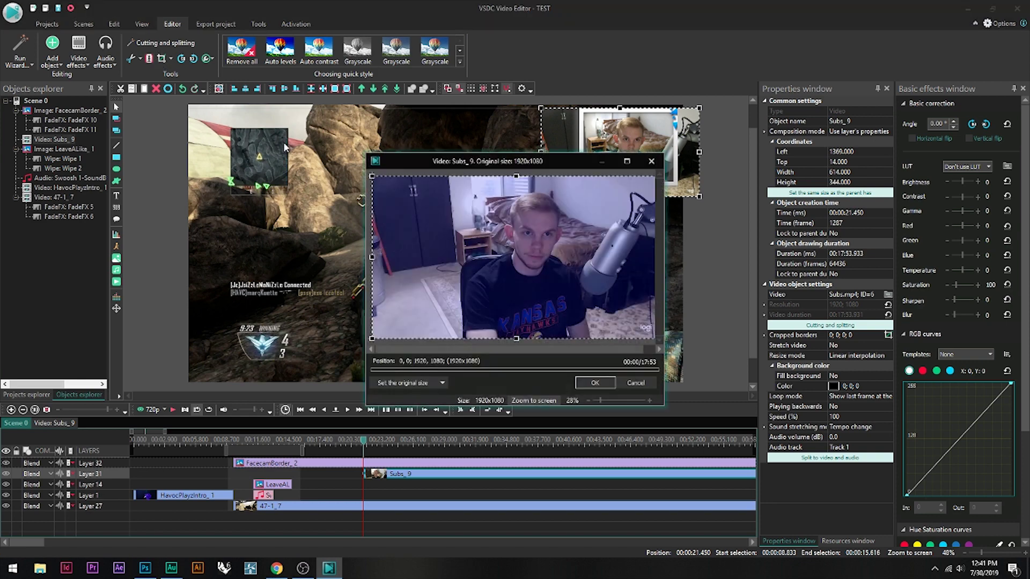
pyautogui.moveTo(492, 161); pyautogui.dragTo(315, 111)
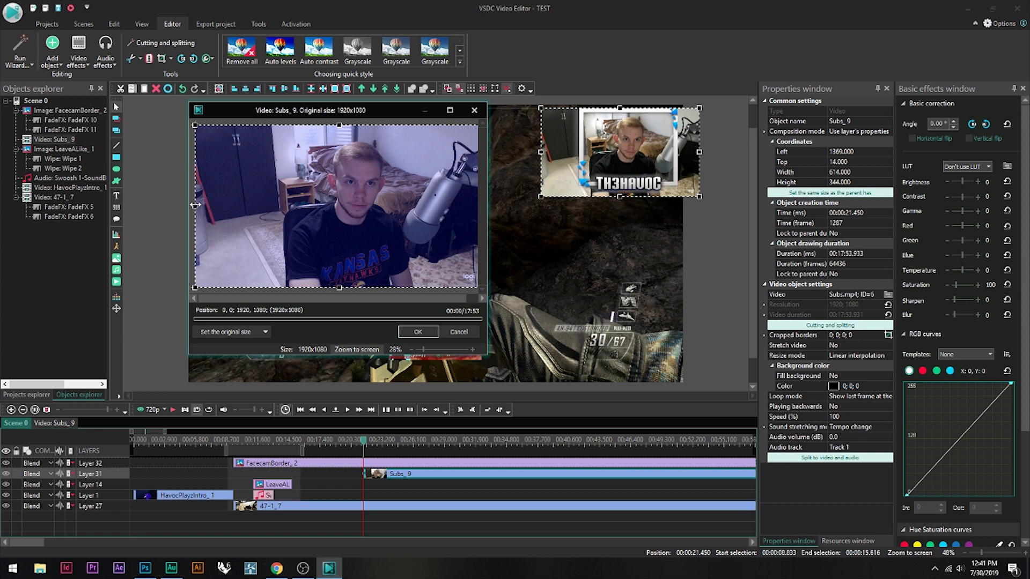
pyautogui.moveTo(195, 205); pyautogui.dragTo(262, 205)
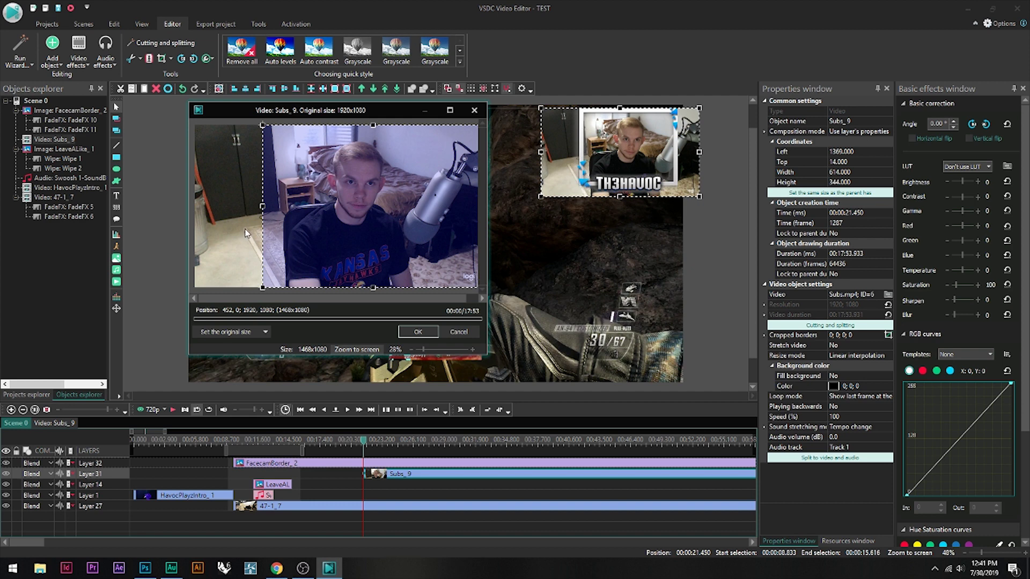
pyautogui.moveTo(261, 205); pyautogui.dragTo(264, 205)
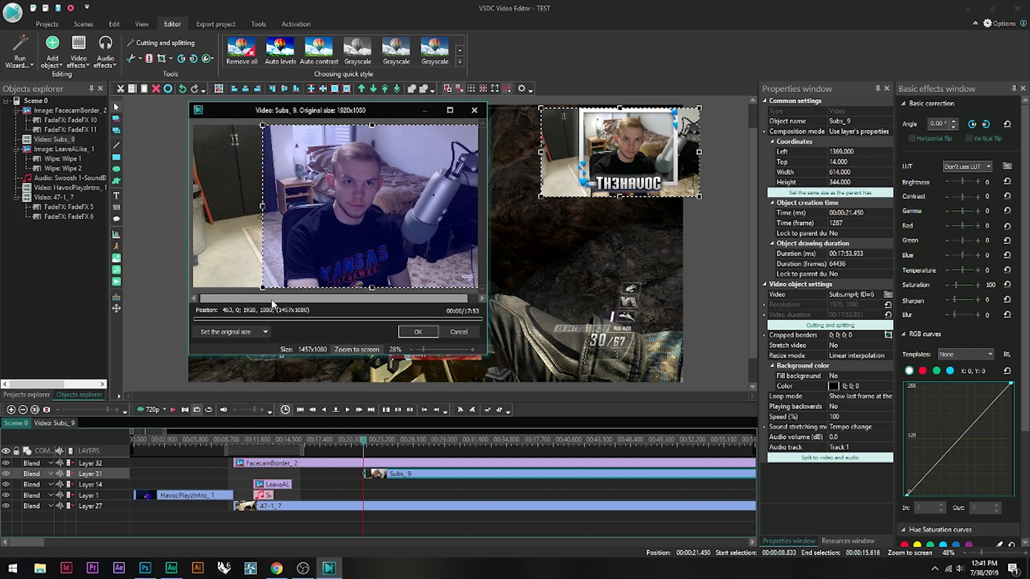
pyautogui.moveTo(270, 298); pyautogui.dragTo(331, 298)
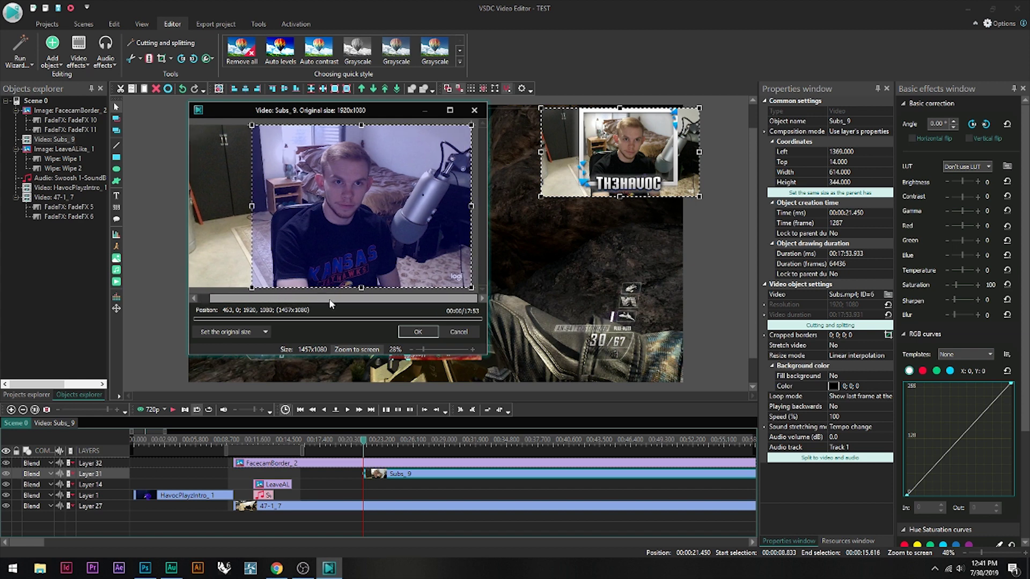
pyautogui.moveTo(470, 206); pyautogui.dragTo(427, 206)
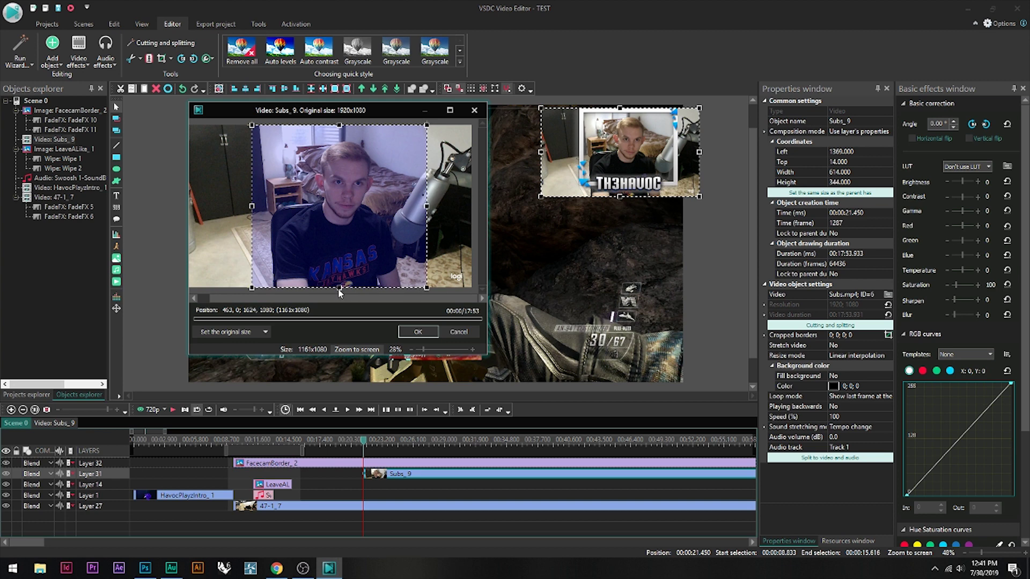
pyautogui.moveTo(340, 285); pyautogui.dragTo(345, 265)
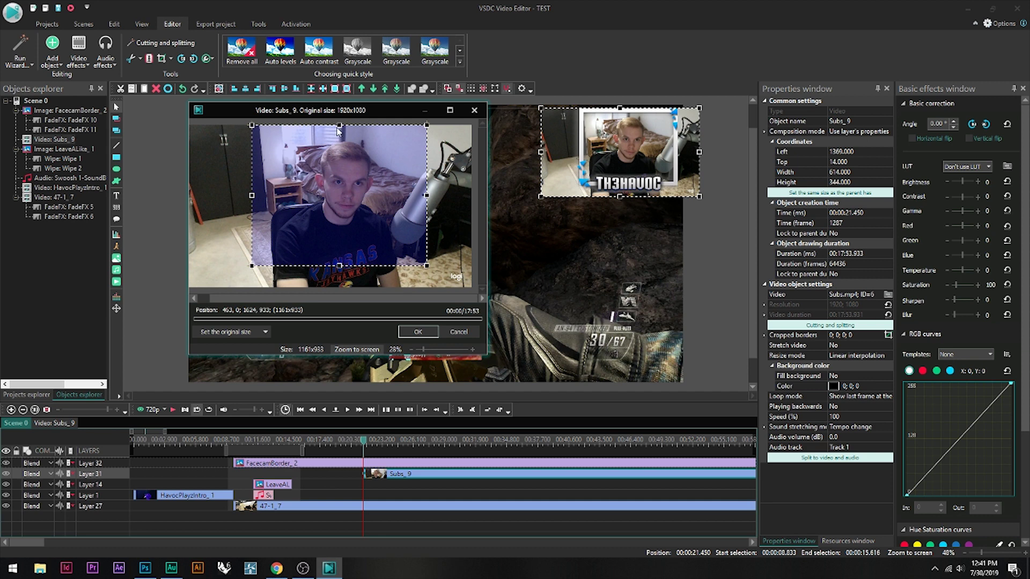
pyautogui.click(419, 331)
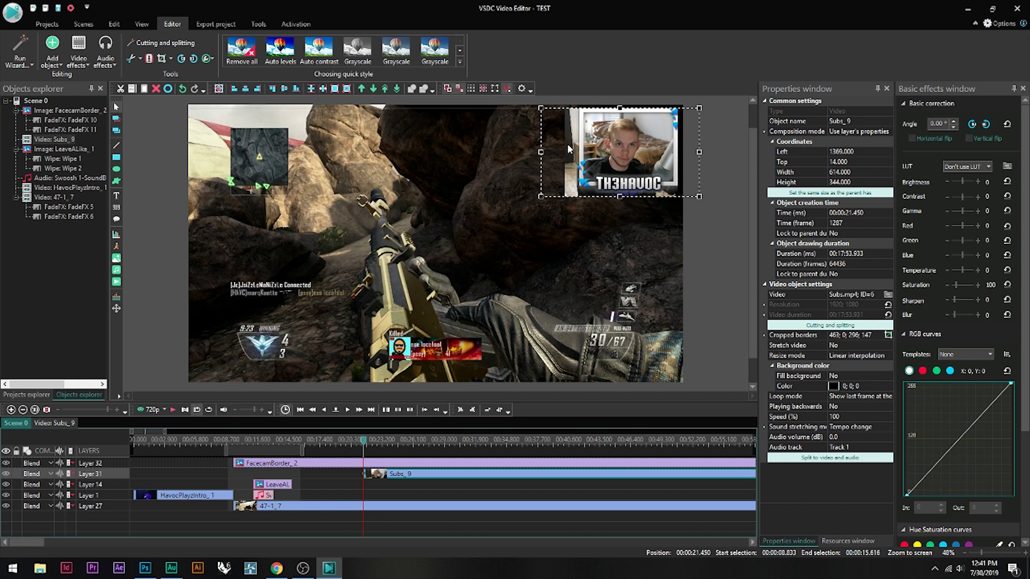
# - Resize the cropped Subs_9 facecam to about 533 x 303 at left 1446, top 14 to fit the border, and preview it
pyautogui.press('Escape')
pyautogui.click(393, 479)
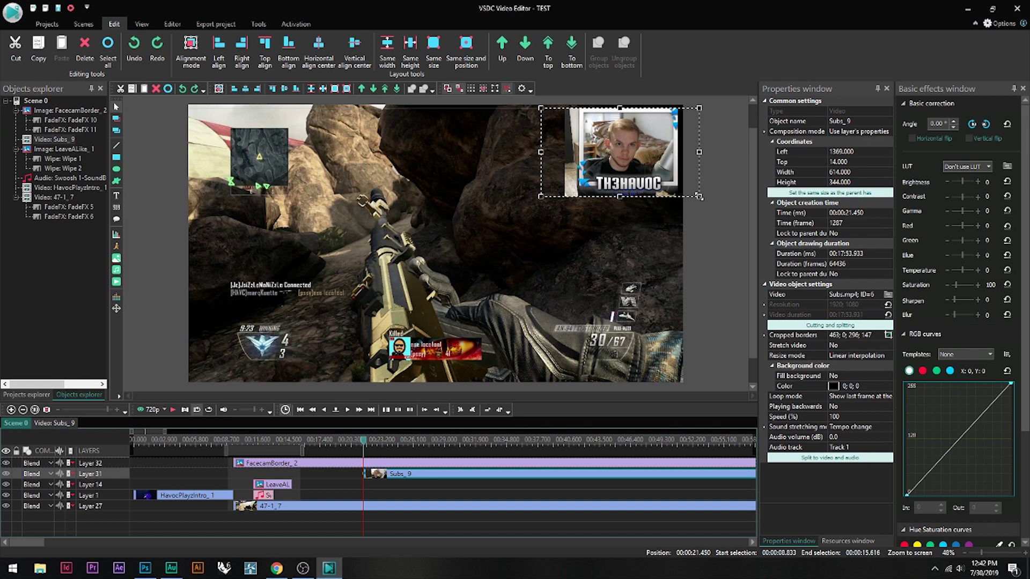
pyautogui.moveTo(698, 196); pyautogui.dragTo(697, 185)
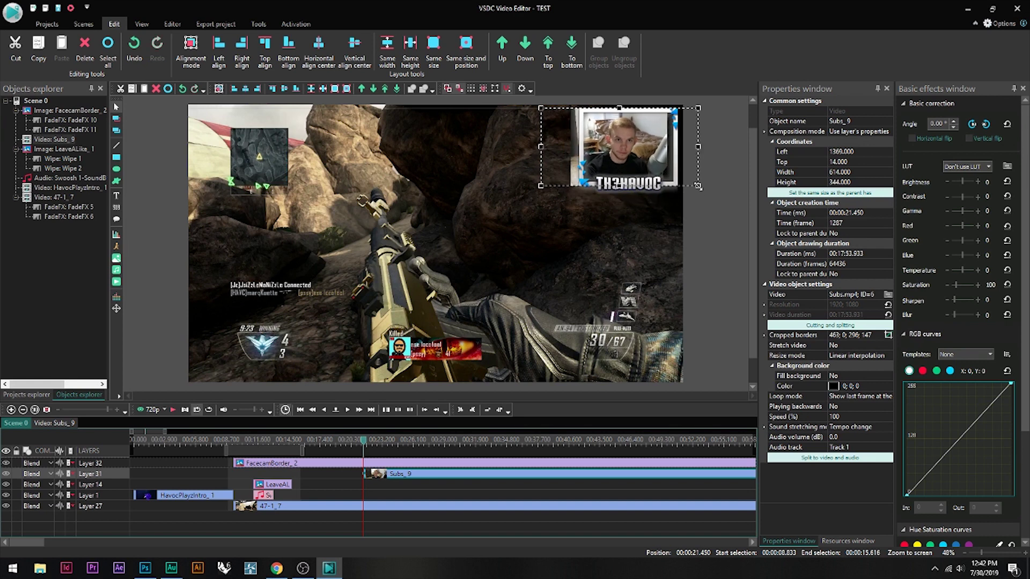
pyautogui.moveTo(541, 108); pyautogui.dragTo(561, 111)
pyautogui.click(713, 143)
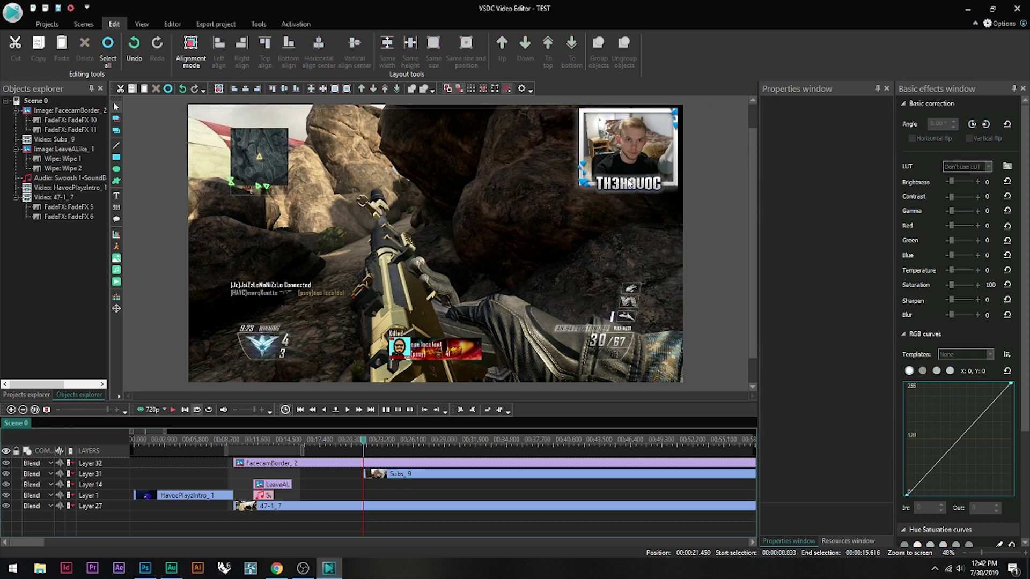
pyautogui.press('space')
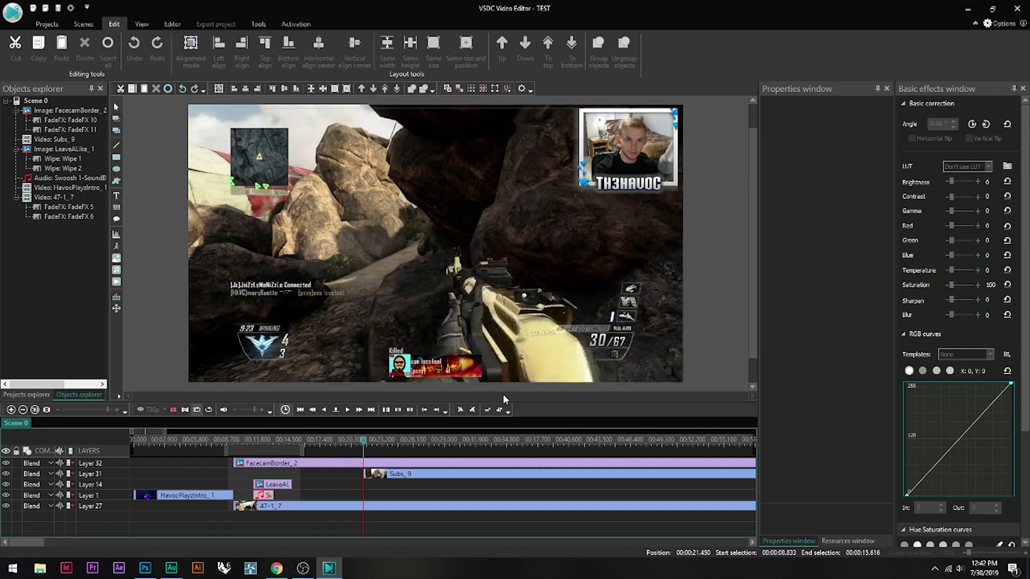
pyautogui.press('space')
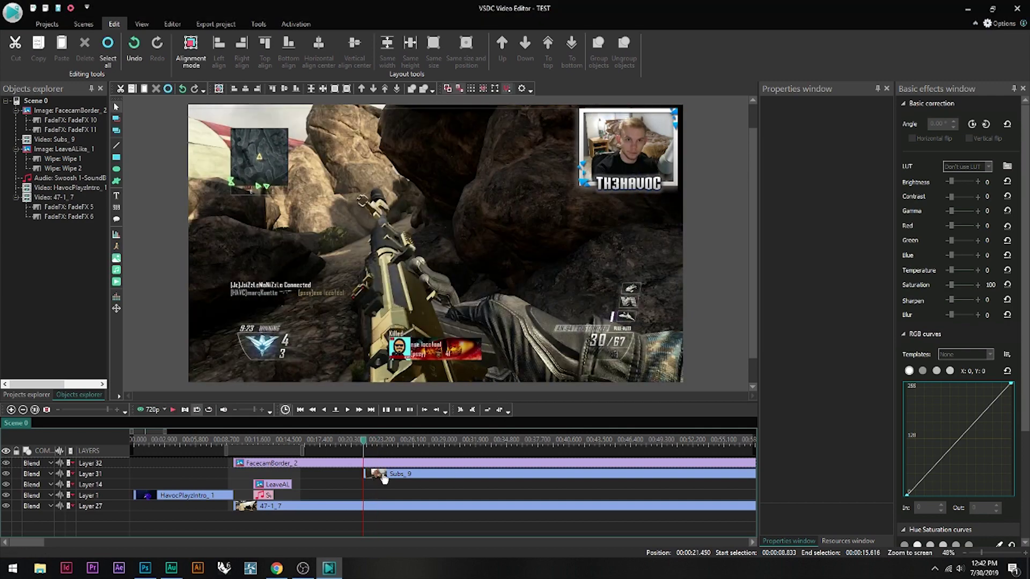
# - Align the Subs_9 clip's start with the gameplay clip at 00:00:09.316, and play back the intro transition from 00:00:08.850
pyautogui.moveTo(386, 475); pyautogui.dragTo(259, 473)
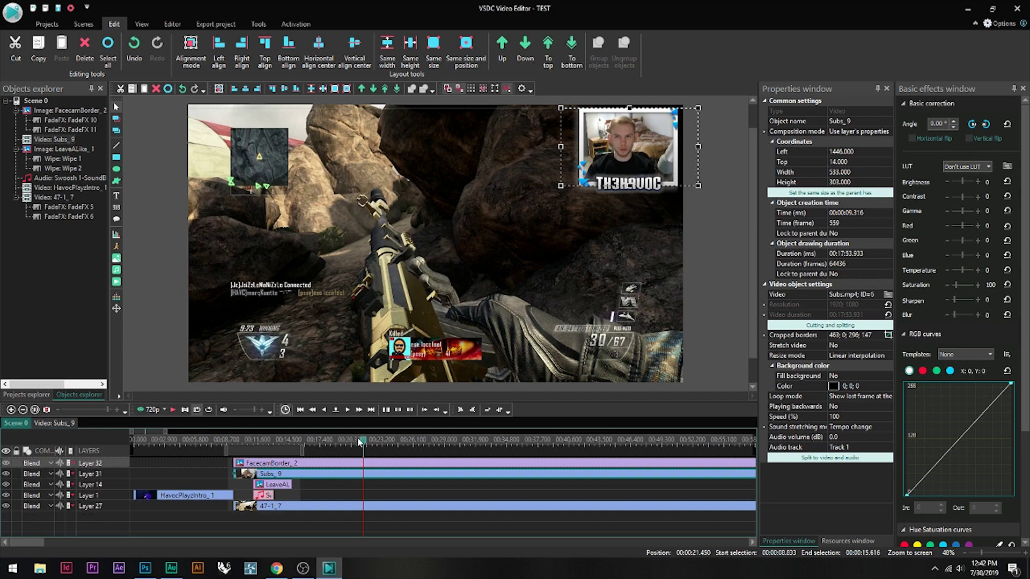
pyautogui.moveTo(364, 441); pyautogui.dragTo(230, 441)
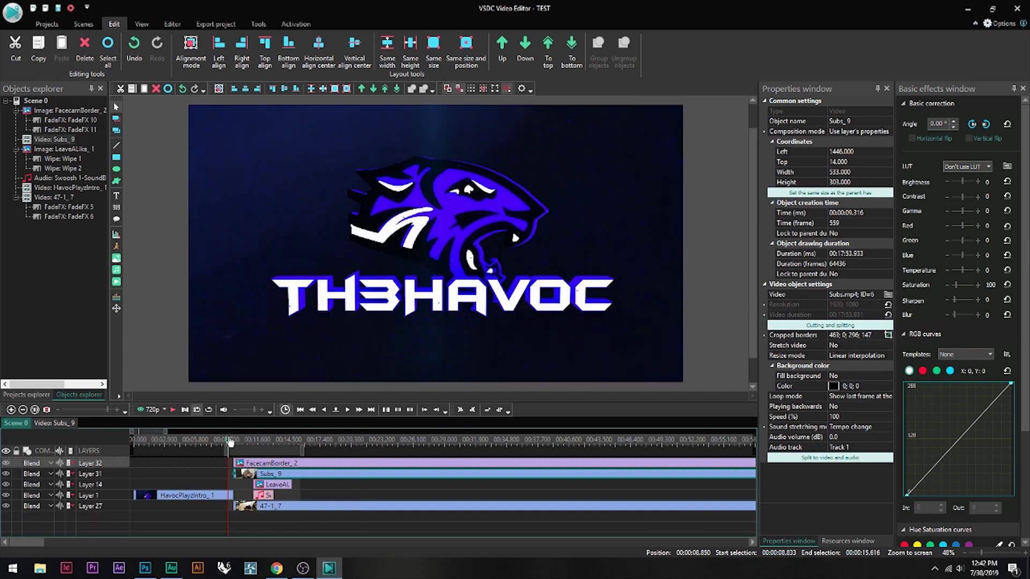
pyautogui.press('space')
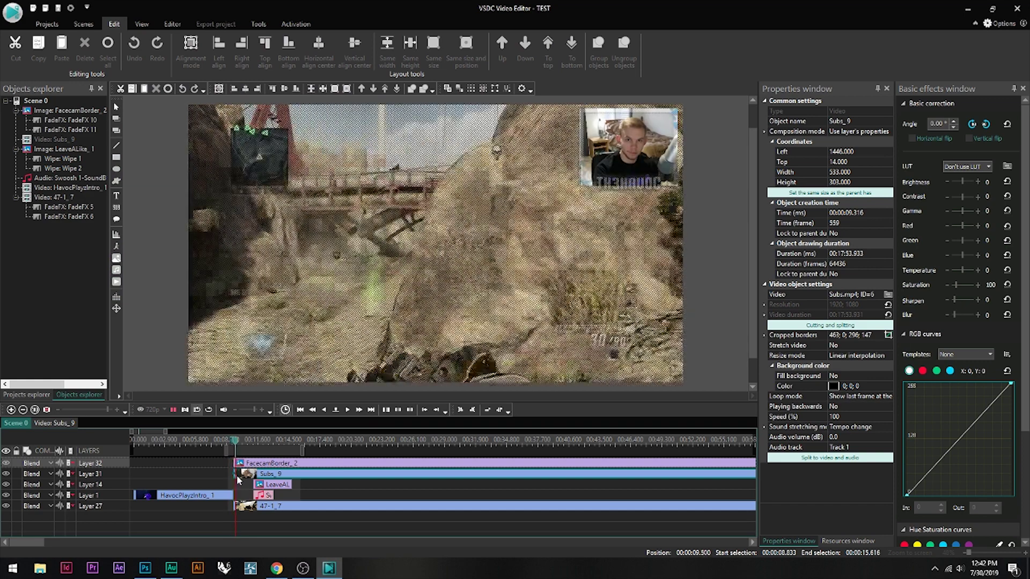
pyautogui.press('space')
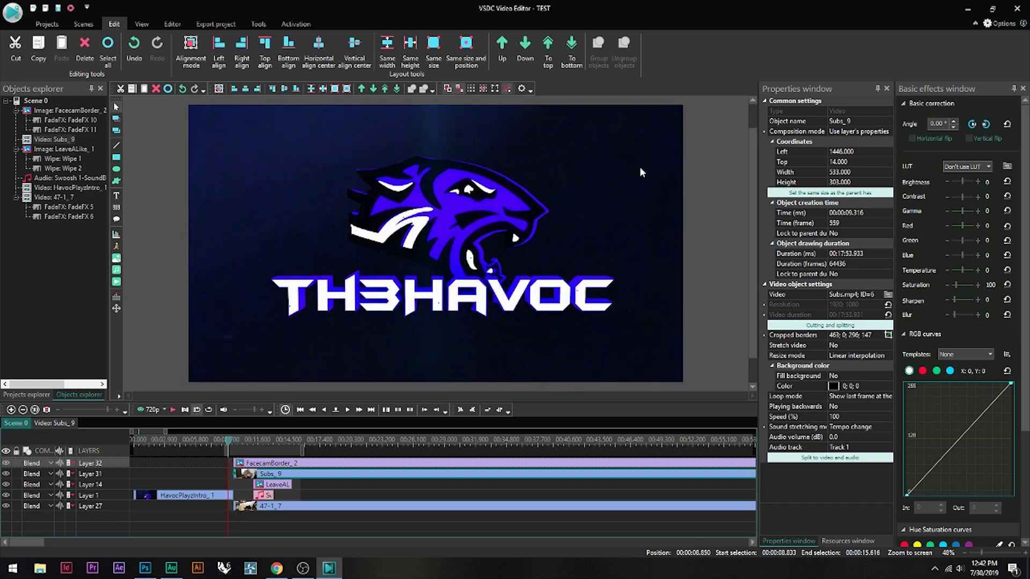
# - Add a 1-second Fade FX transition to the Subs_9 video from scene begin on a new layer, and return to Scene 0
pyautogui.rightClick(281, 475)
pyautogui.moveTo(316, 405)
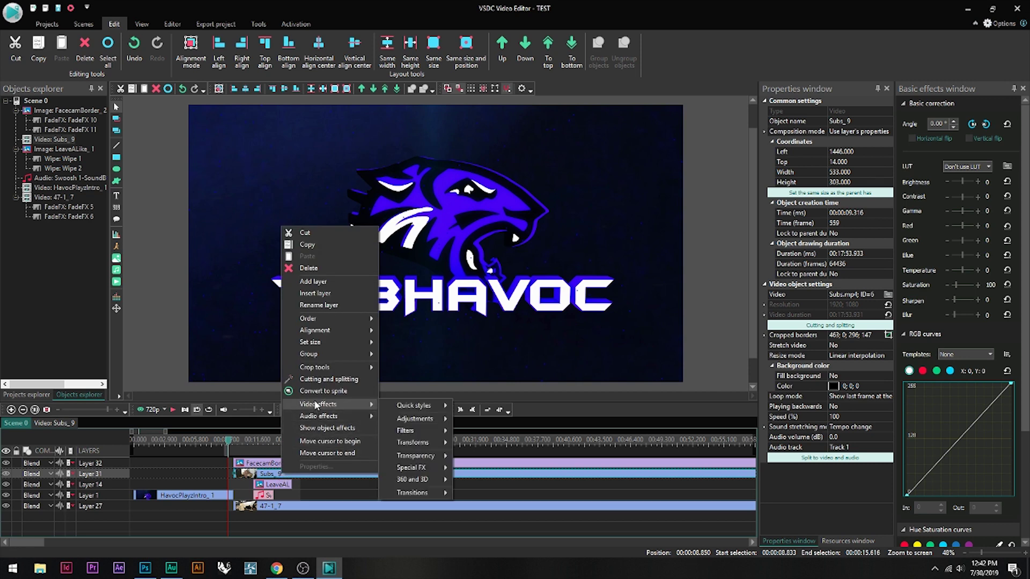
pyautogui.moveTo(424, 494)
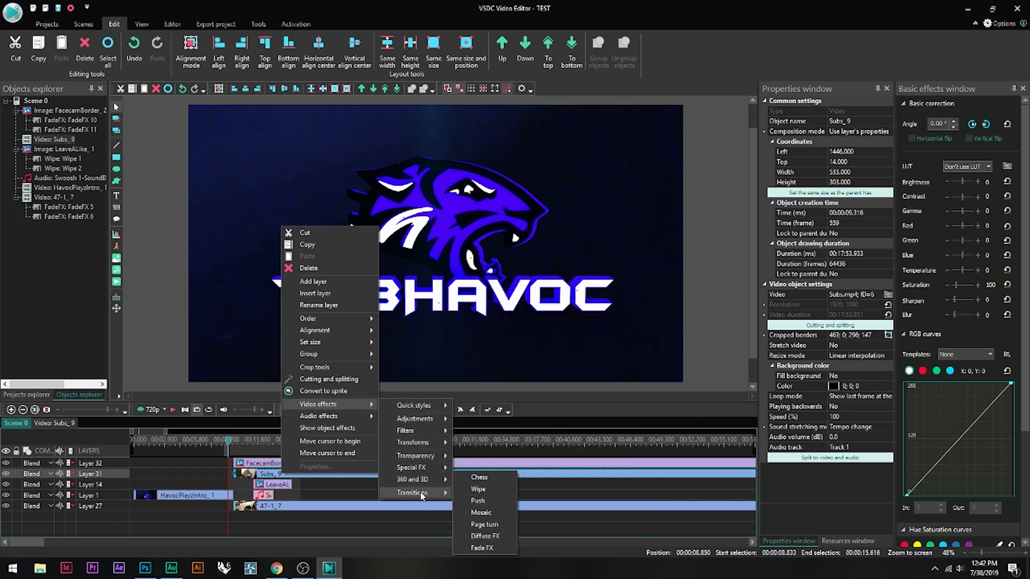
pyautogui.click(480, 547)
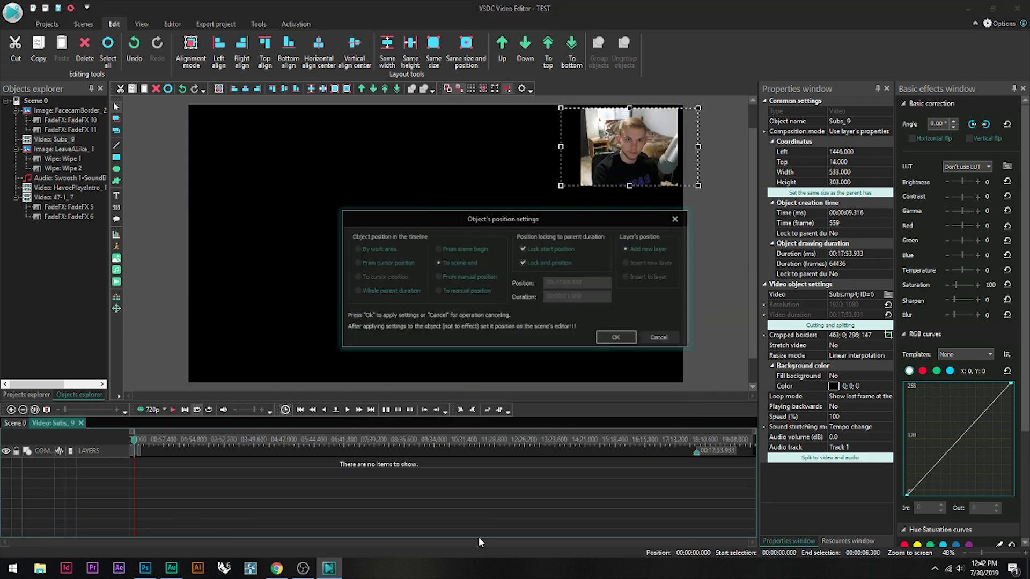
pyautogui.click(438, 248)
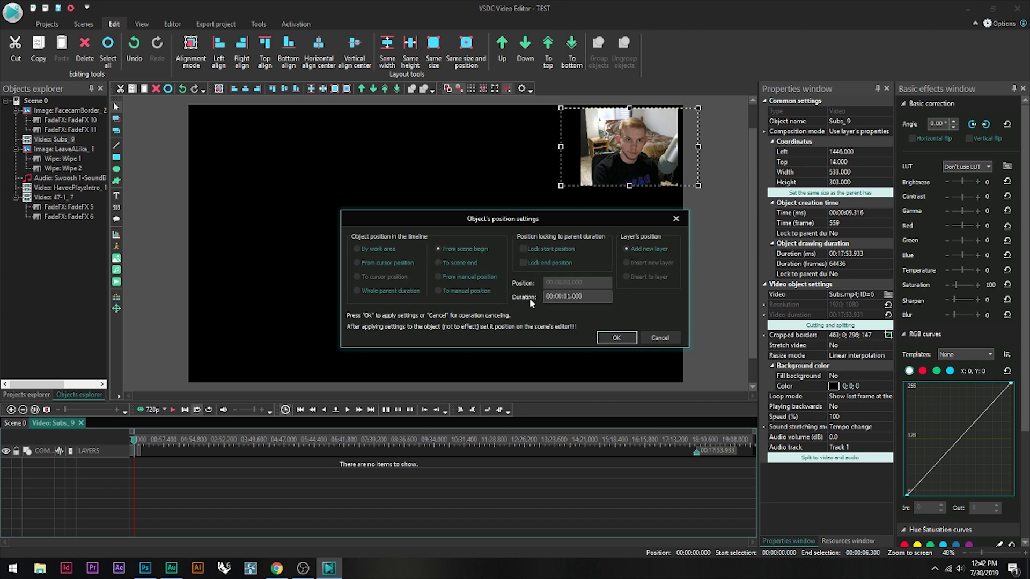
pyautogui.click(616, 338)
pyautogui.click(13, 423)
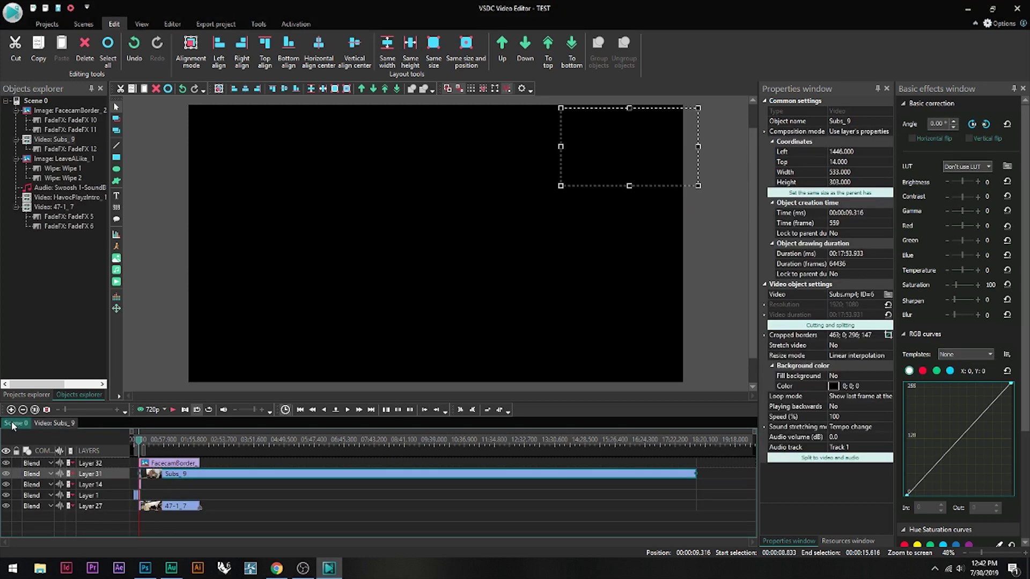
# - Add a second Fade FX to Subs_9 at scene end, start and end locked, on an inserted layer; preview it and return to Scene 0
pyautogui.rightClick(198, 482)
pyautogui.moveTo(247, 407)
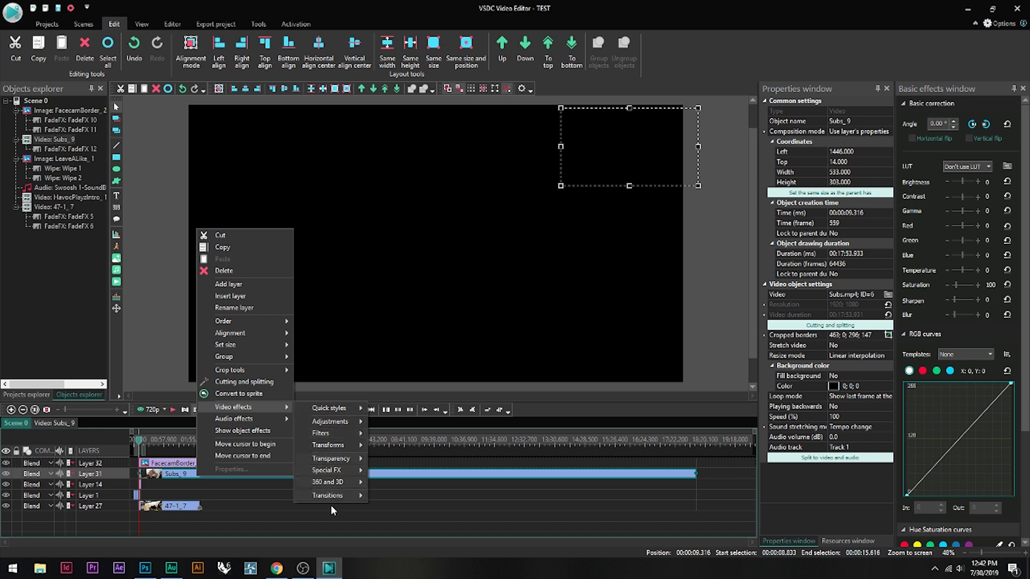
pyautogui.moveTo(332, 497)
pyautogui.click(399, 549)
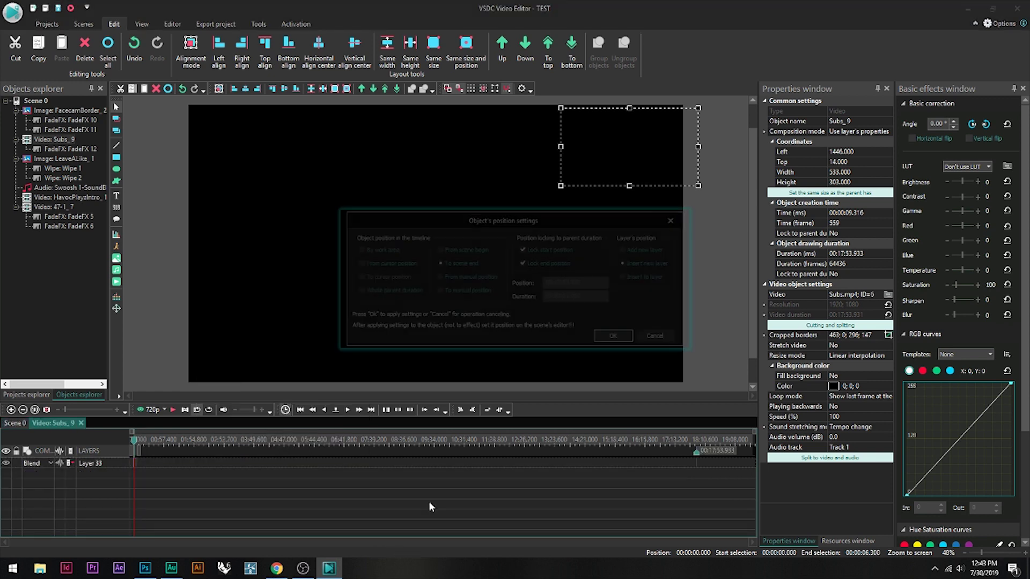
pyautogui.click(614, 338)
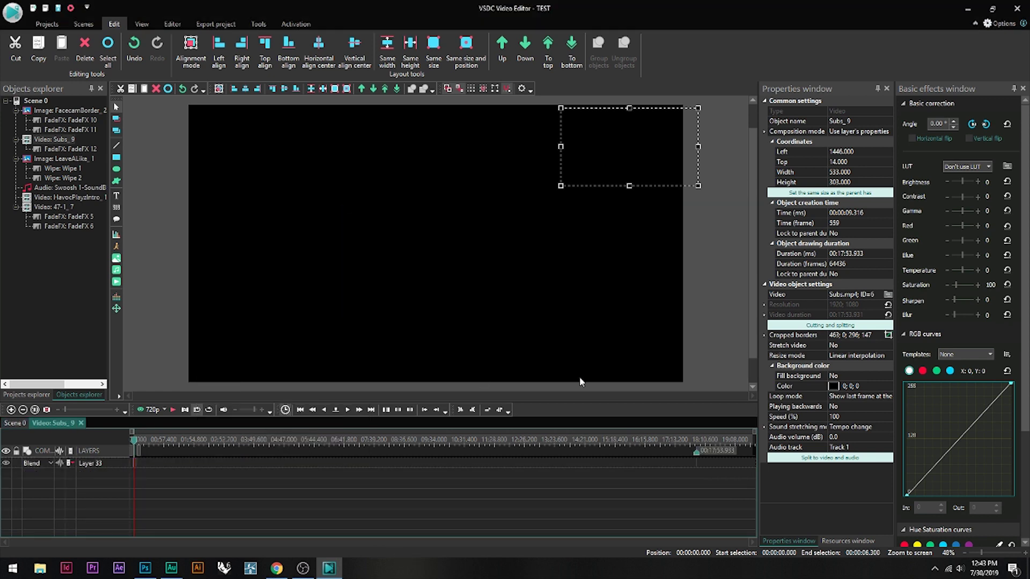
pyautogui.press('space')
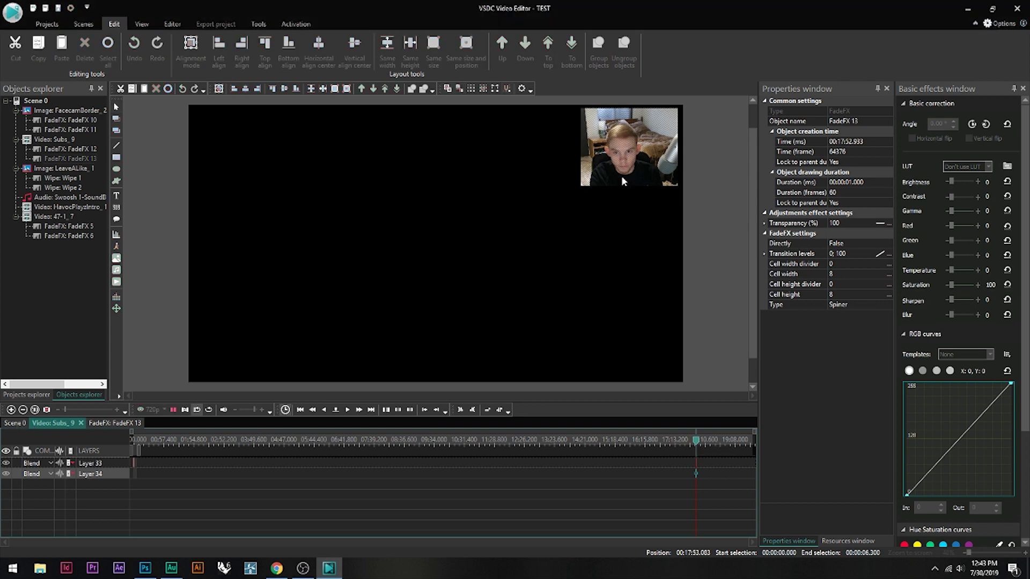
pyautogui.click(15, 423)
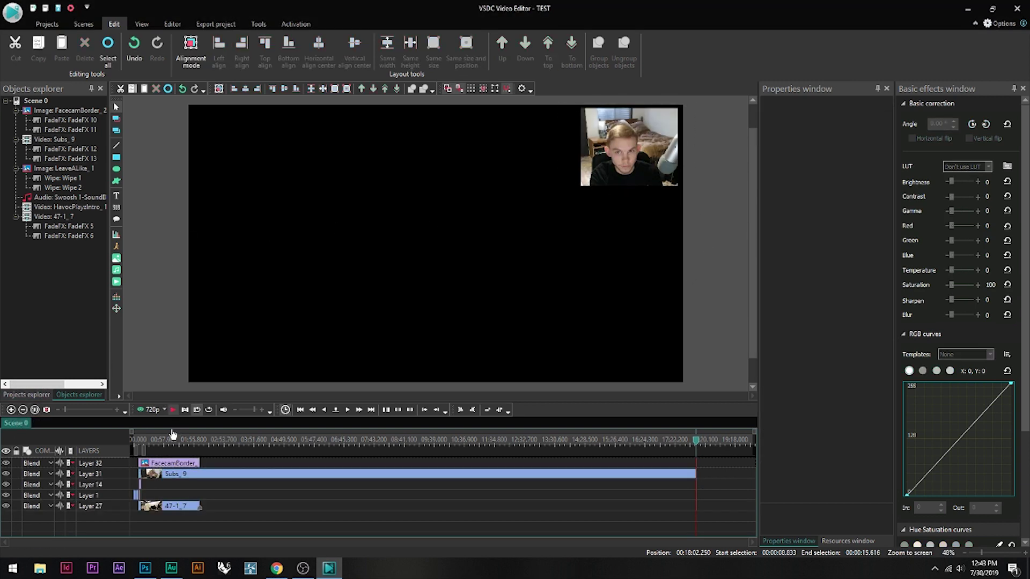
# - Trim the end of the Subs_9 facecam clip to line up with the end of the FacecamBorder and gameplay clips
pyautogui.click(192, 464)
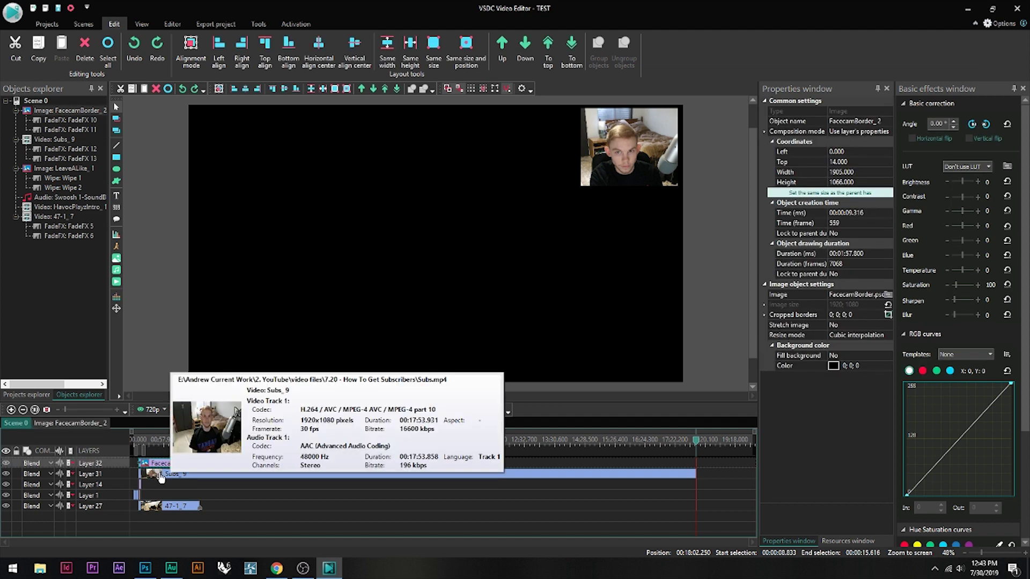
pyautogui.click(164, 476)
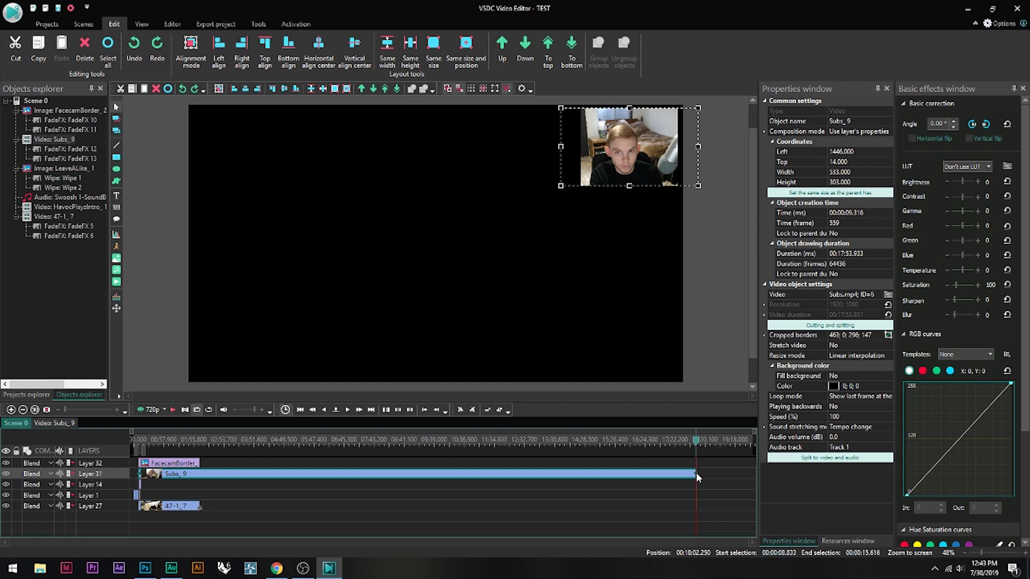
pyautogui.moveTo(696, 472); pyautogui.dragTo(194, 477)
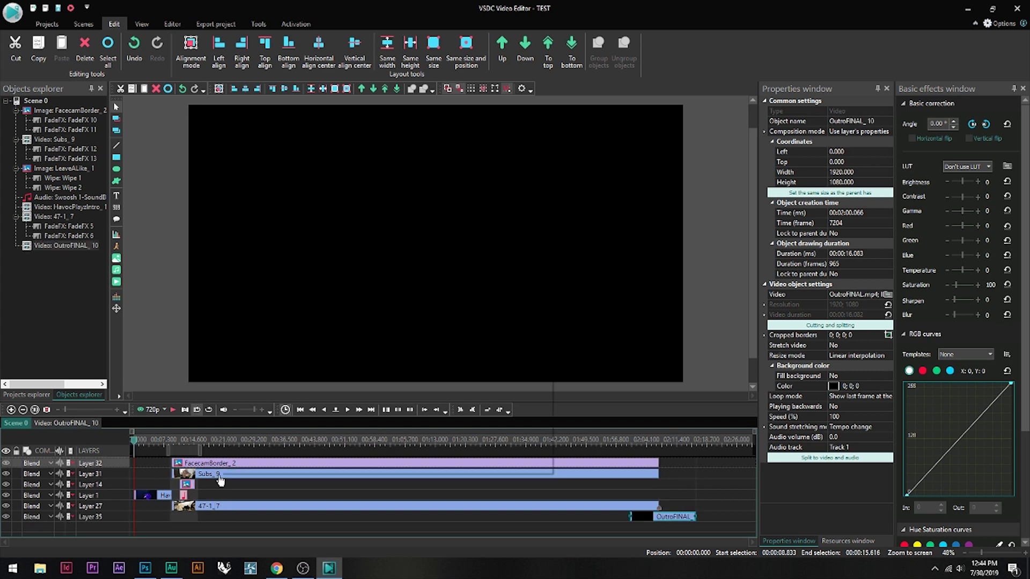
# - Apply the Old Film 1 quick style to the 47-1_7 gameplay video and preview it from 00:00:28.283
pyautogui.click(223, 508)
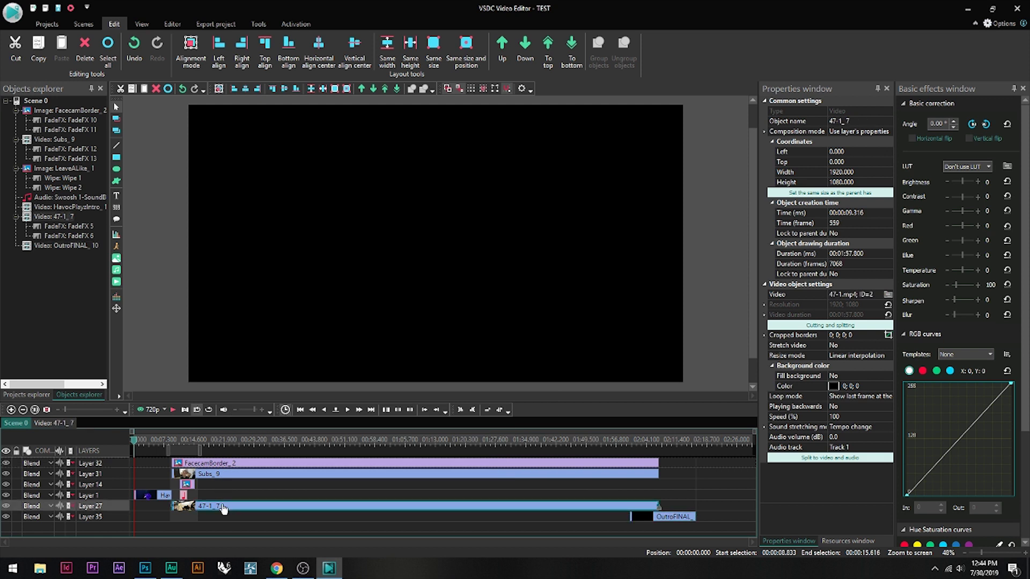
pyautogui.click(170, 24)
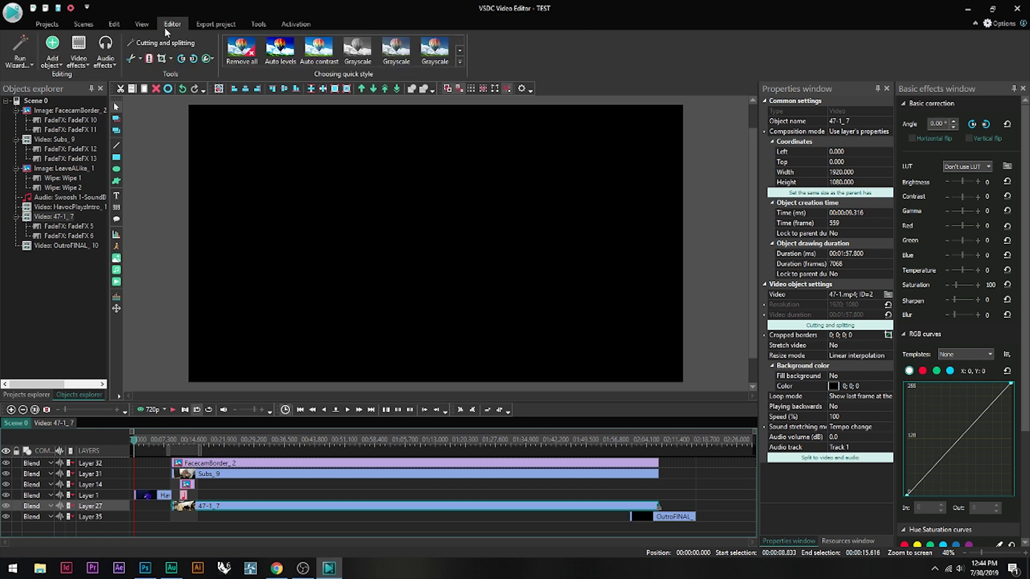
pyautogui.click(458, 61)
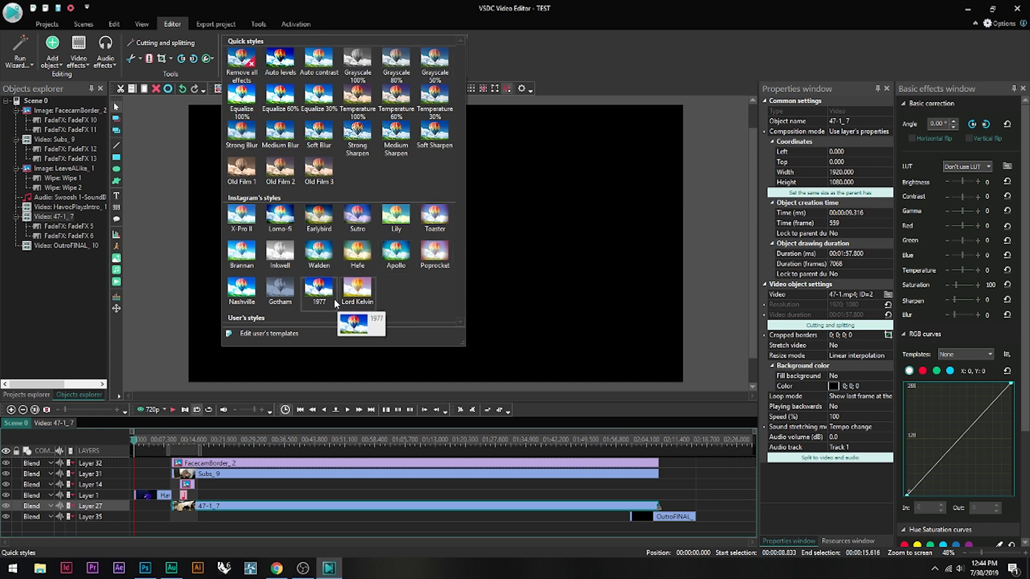
pyautogui.click(291, 383)
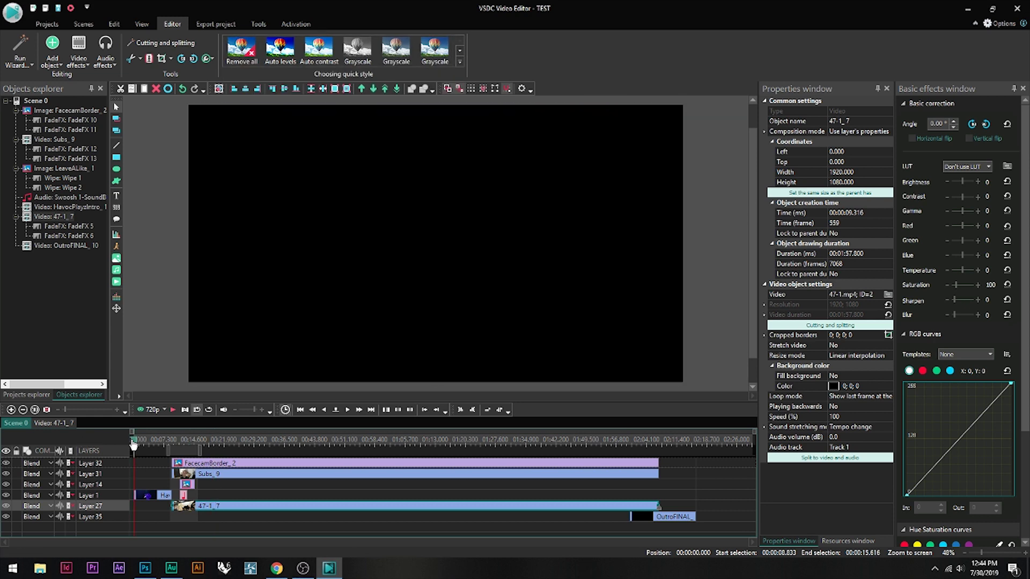
pyautogui.click(253, 440)
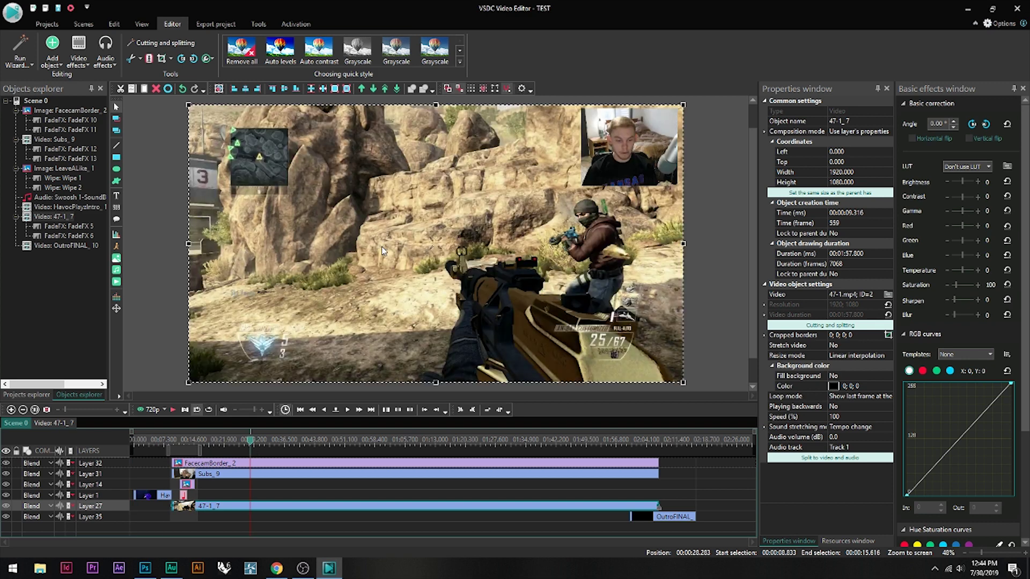
pyautogui.click(460, 62)
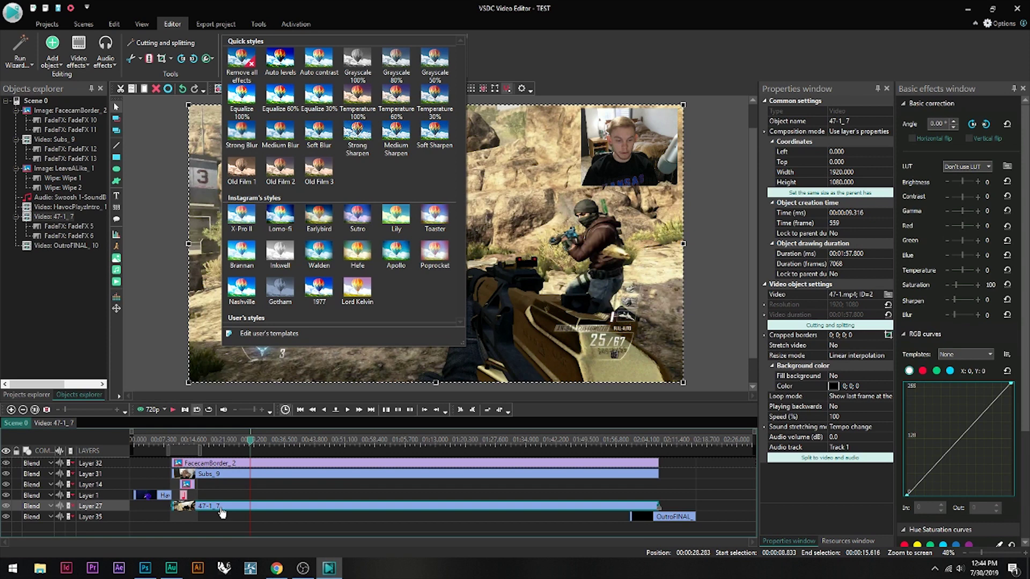
pyautogui.click(241, 173)
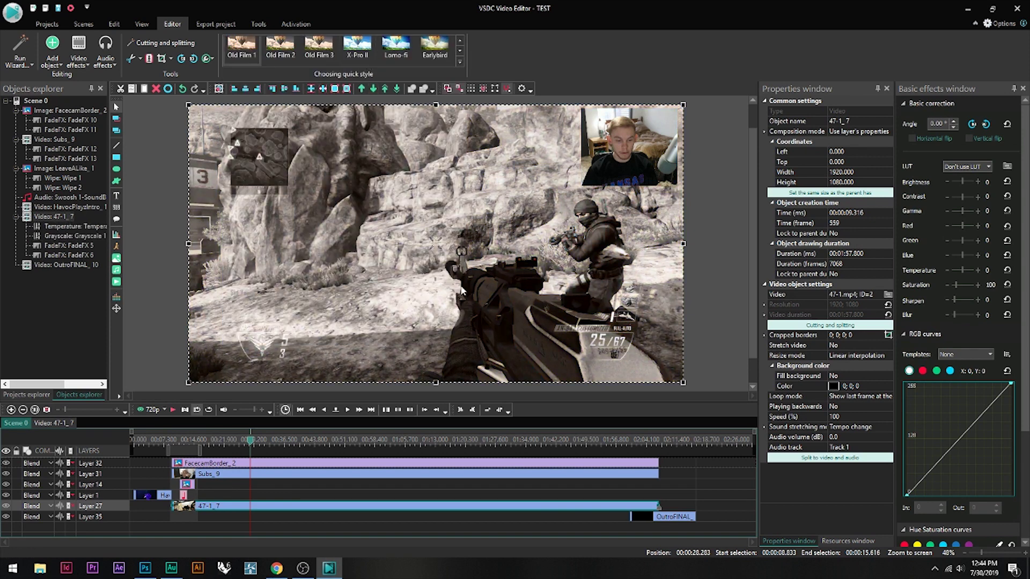
pyautogui.press('space')
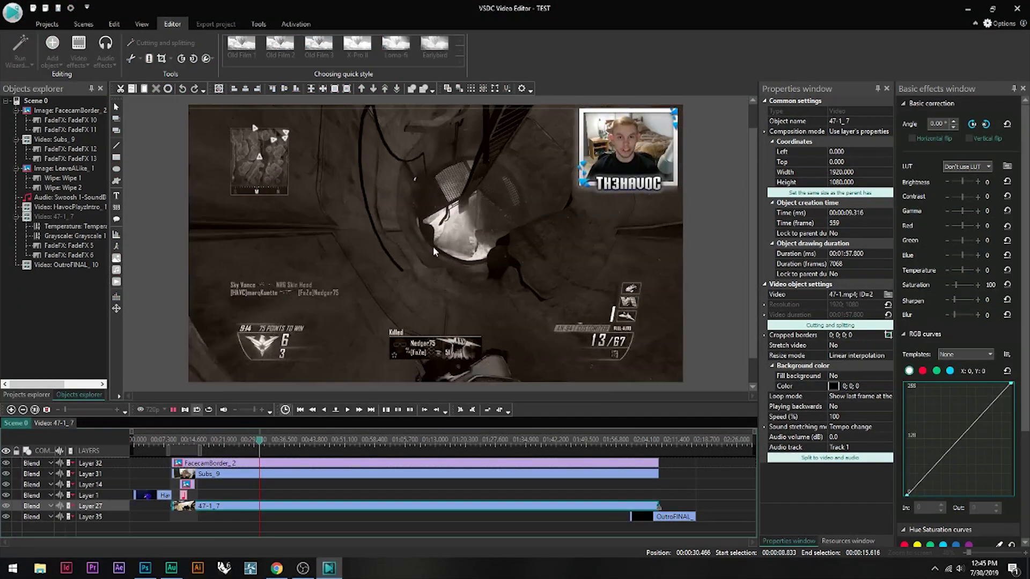
# - Remove the Old Film 1 effects from the 47-1_7 gameplay video
pyautogui.click(460, 65)
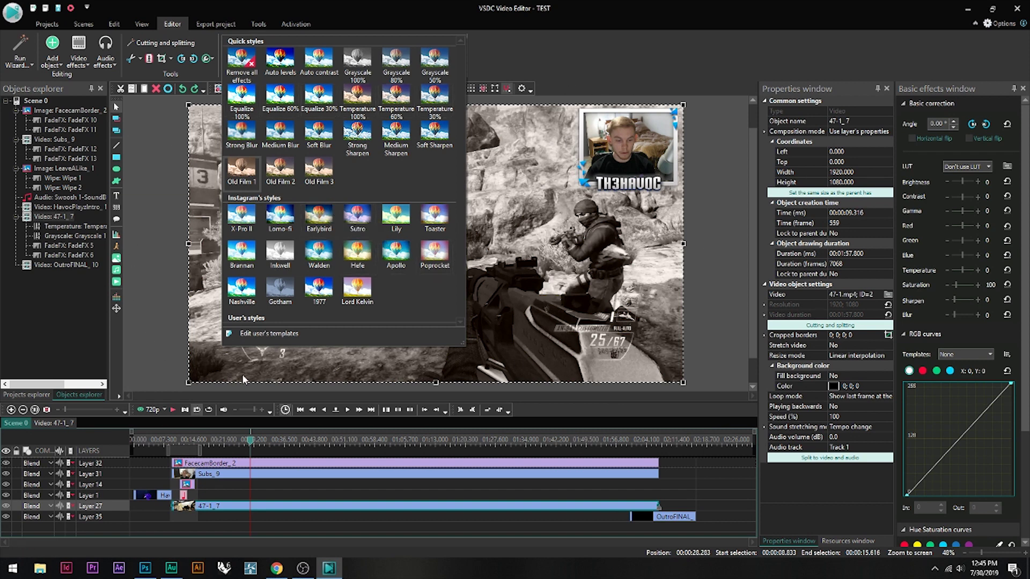
pyautogui.click(163, 242)
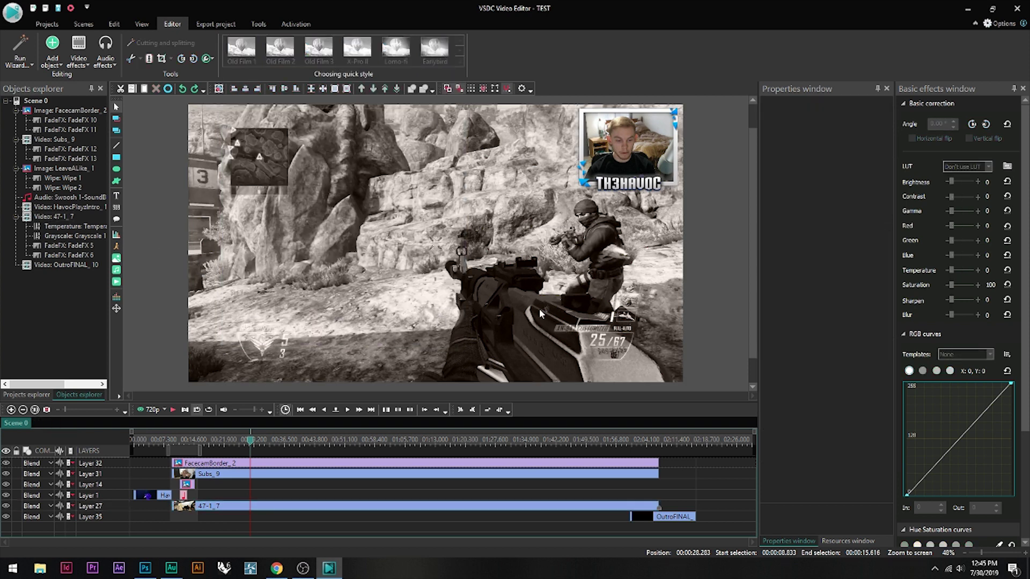
pyautogui.click(510, 306)
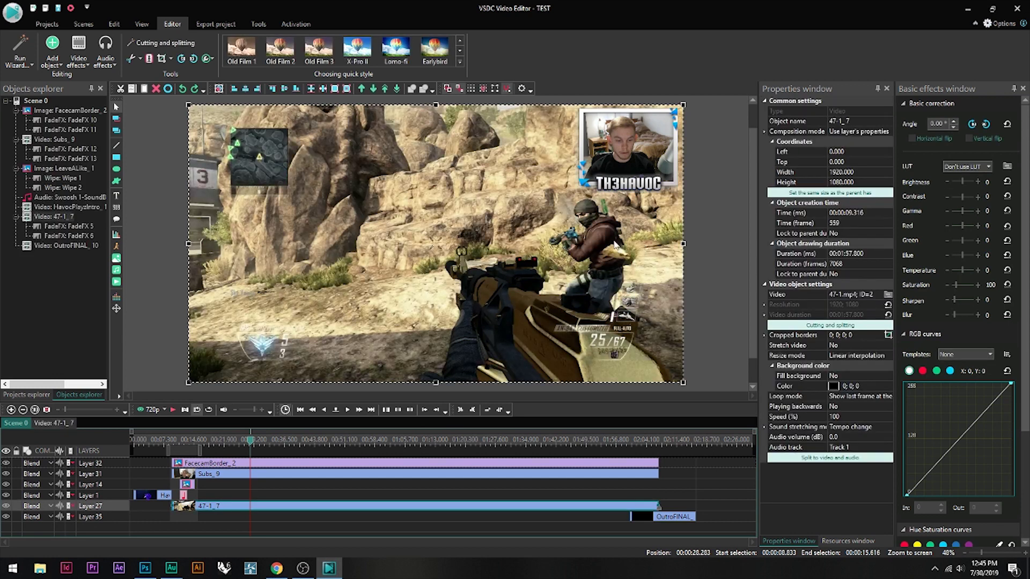
# - Apply the Lomo-fi Instagram style to the 47-1_7 gameplay video, preview it, and look over the other available styles
pyautogui.click(459, 61)
pyautogui.click(280, 221)
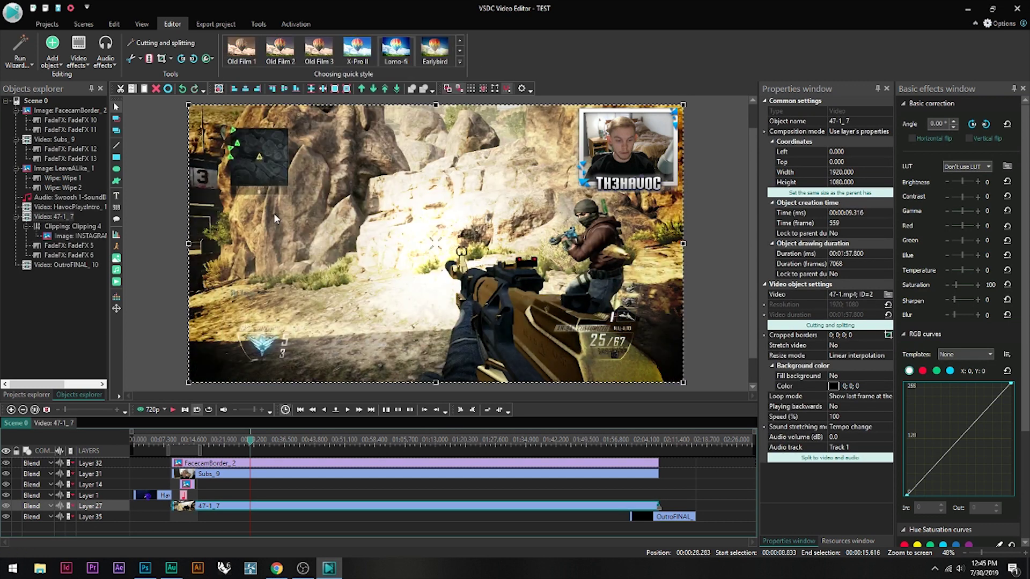
pyautogui.press('space')
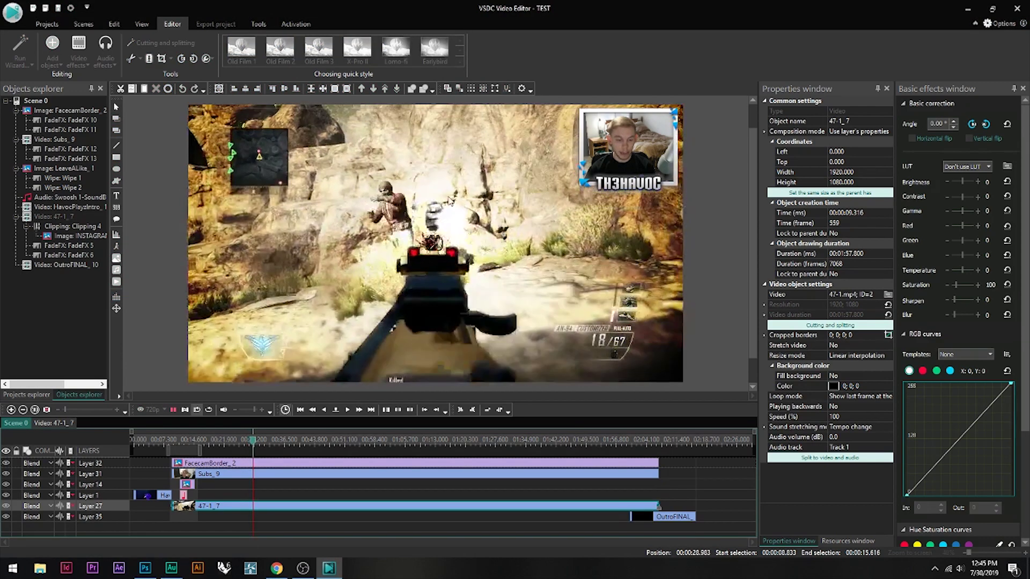
pyautogui.press('space')
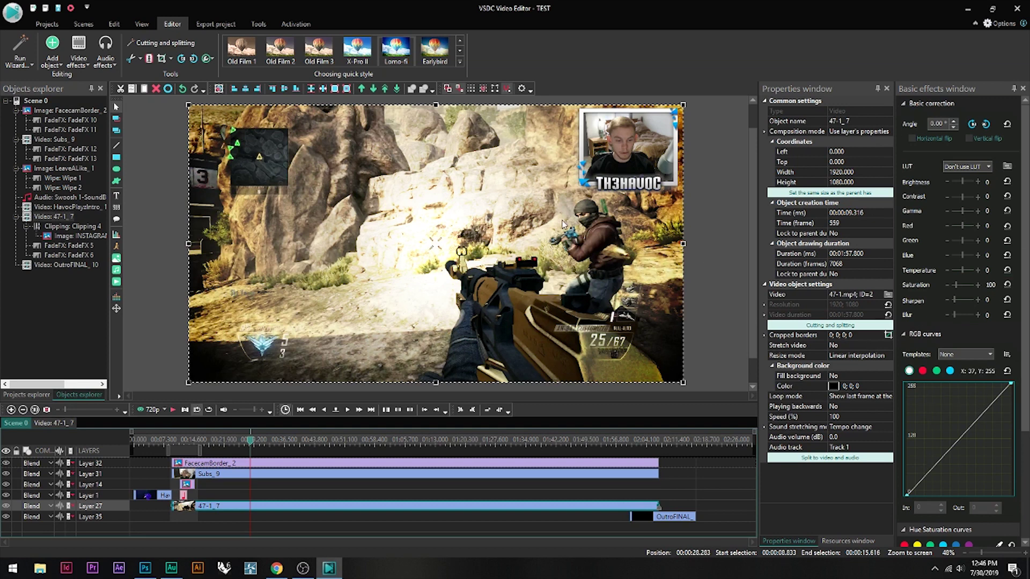
pyautogui.click(459, 61)
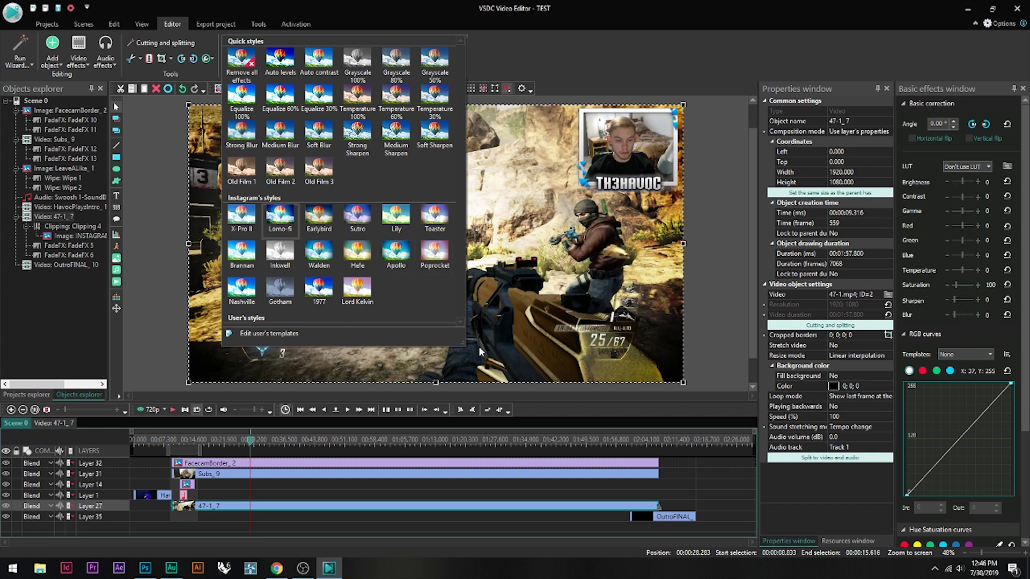
pyautogui.click(475, 391)
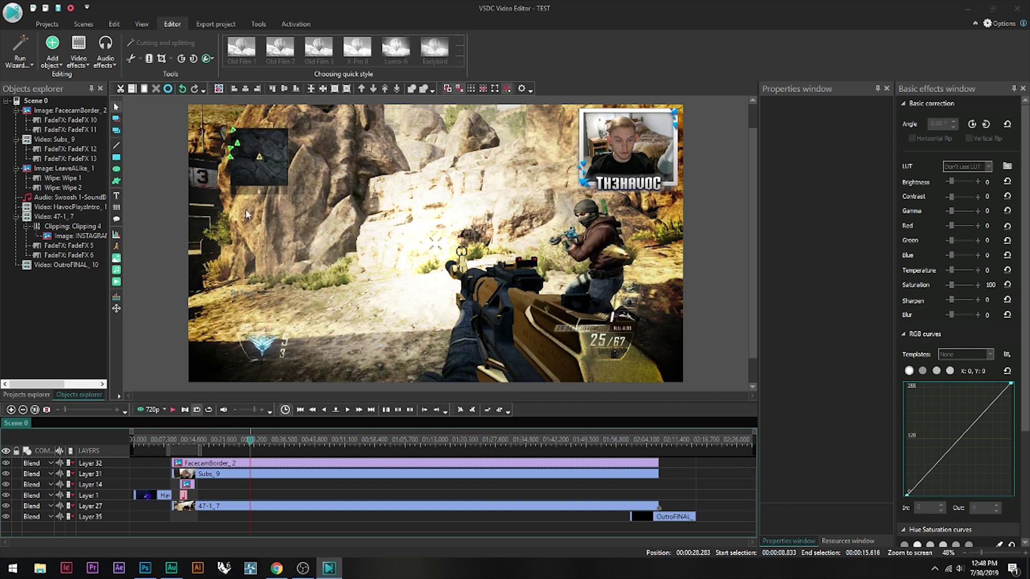
# - Open the project's export settings, compare the PC output formats, and choose Web as the media device with the For YouTube format
pyautogui.click(46, 25)
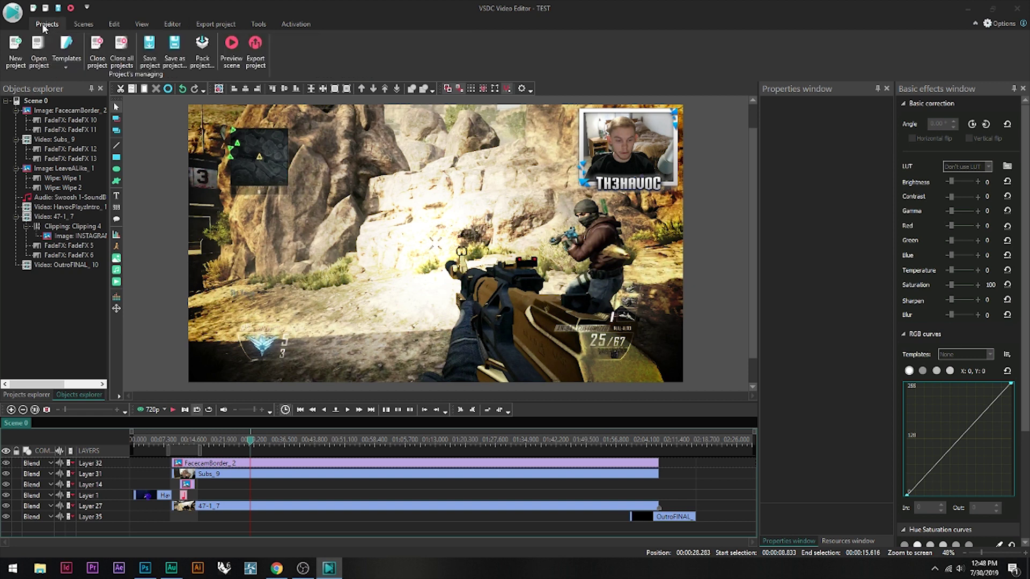
pyautogui.click(256, 51)
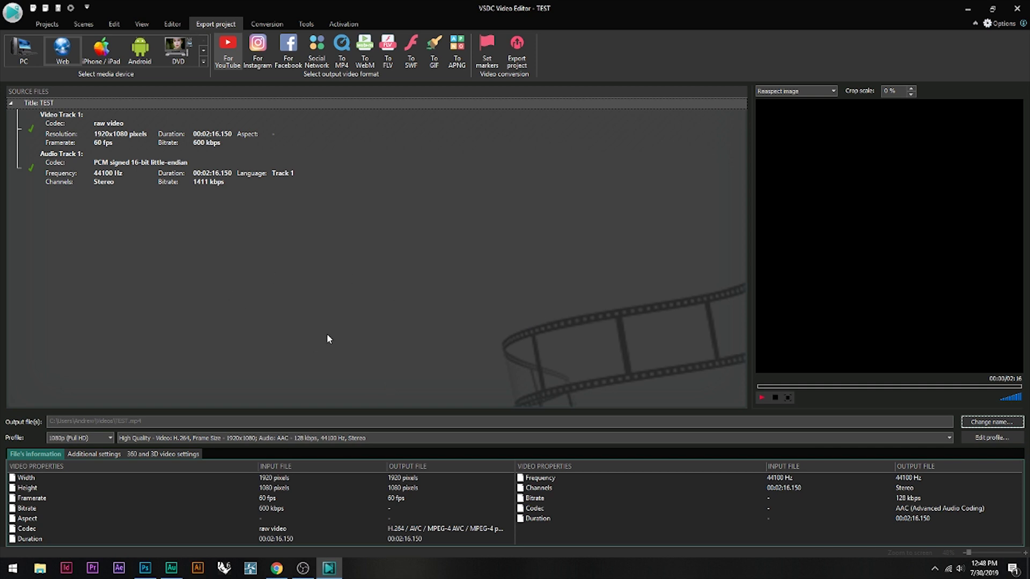
pyautogui.click(24, 51)
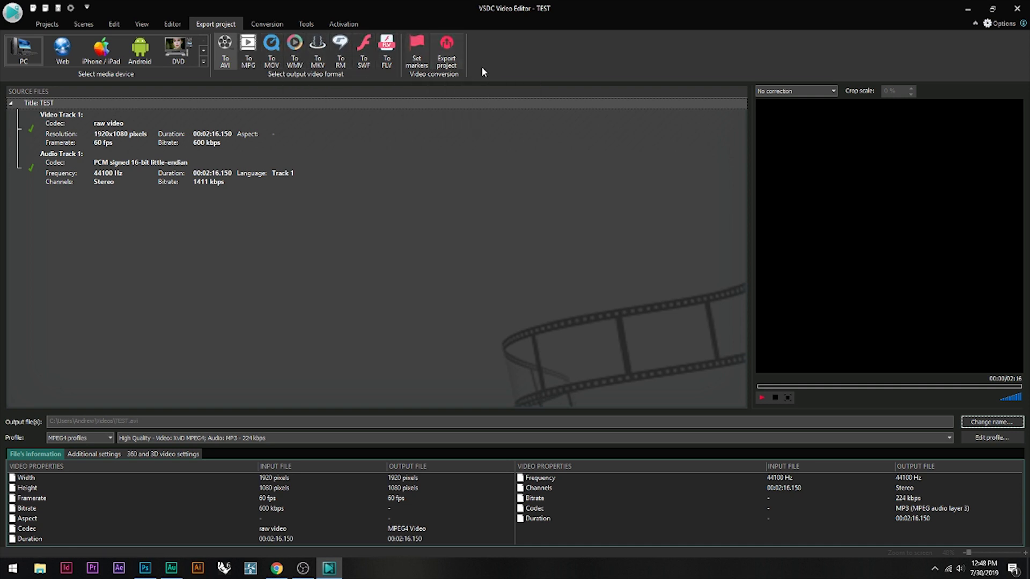
pyautogui.click(60, 62)
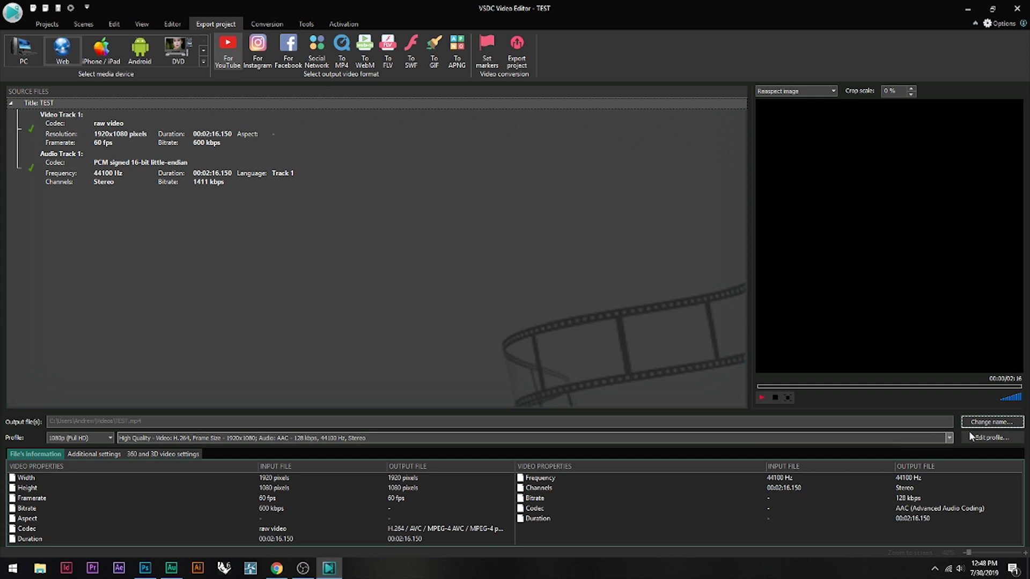
# - Save the output as TEST.mp4 in the "7.24 - How To Edit Videos For Free" folder, using the High Quality H.264 1920x1080 profile
pyautogui.click(992, 422)
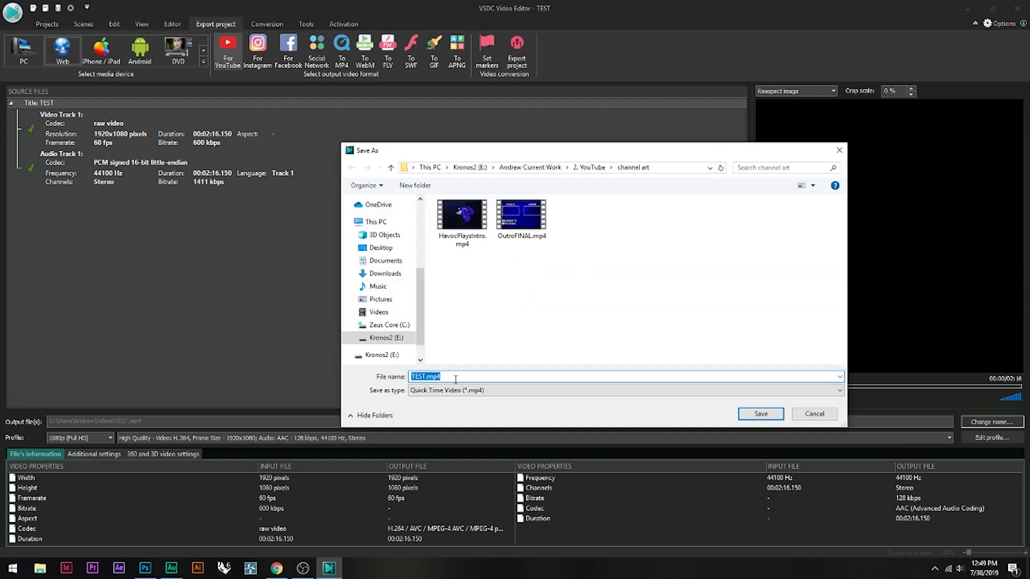
pyautogui.press('Return')
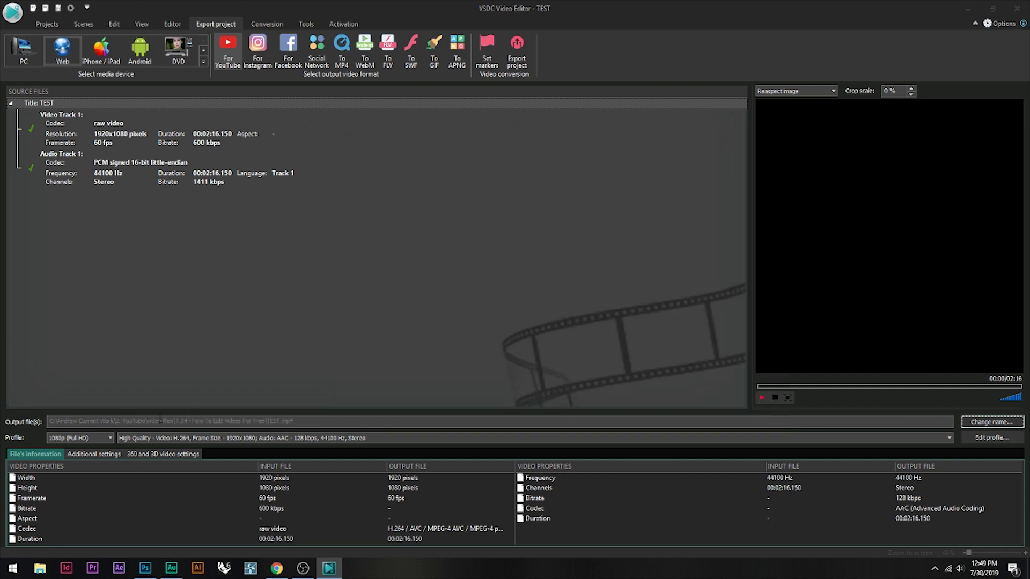
pyautogui.click(139, 438)
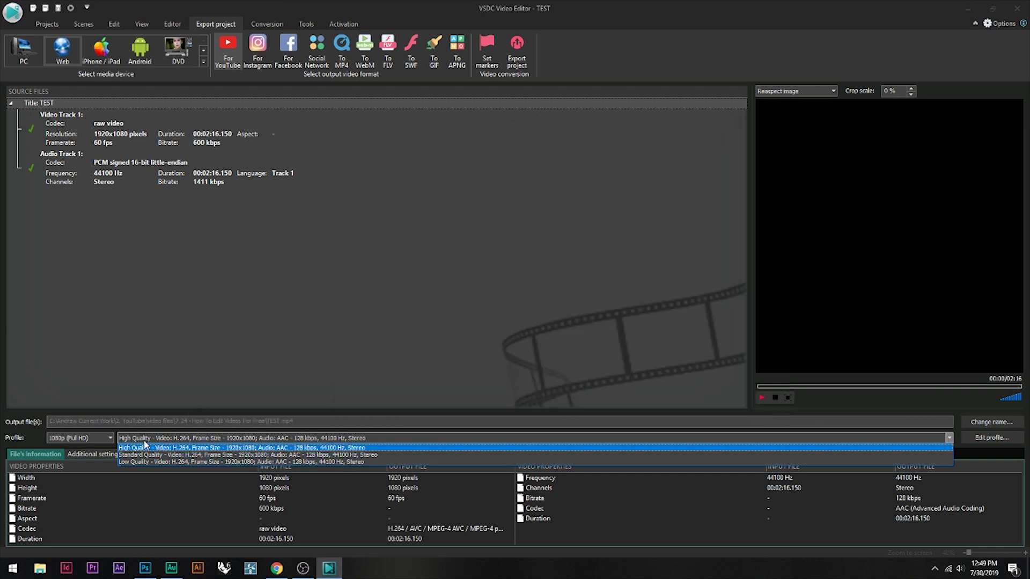
pyautogui.click(148, 441)
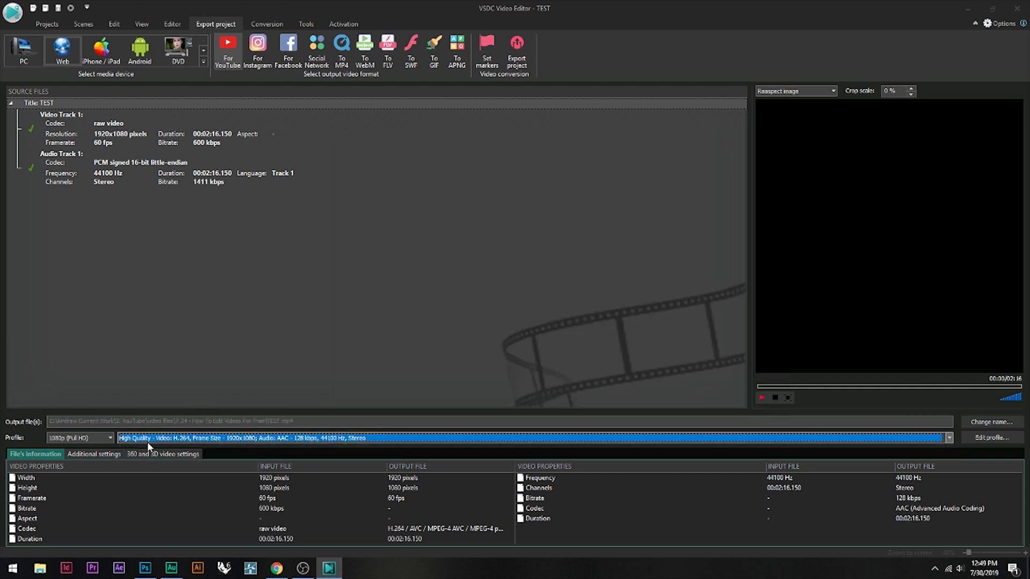
pyautogui.click(178, 441)
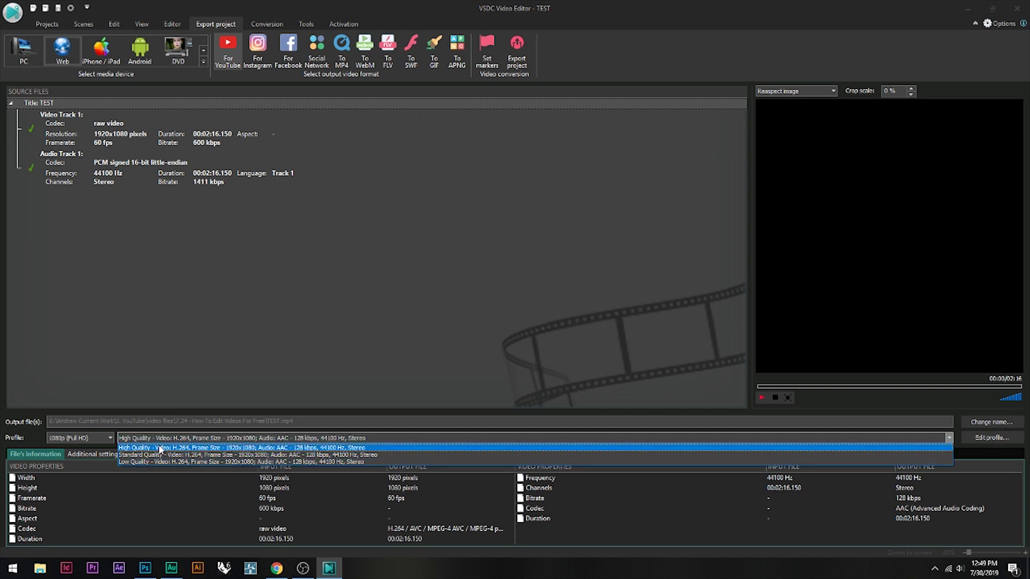
pyautogui.click(159, 448)
# - Review the available export resolution profiles from 360p to DCI 4K, keeping 1080p (Full HD) selected
pyautogui.click(111, 439)
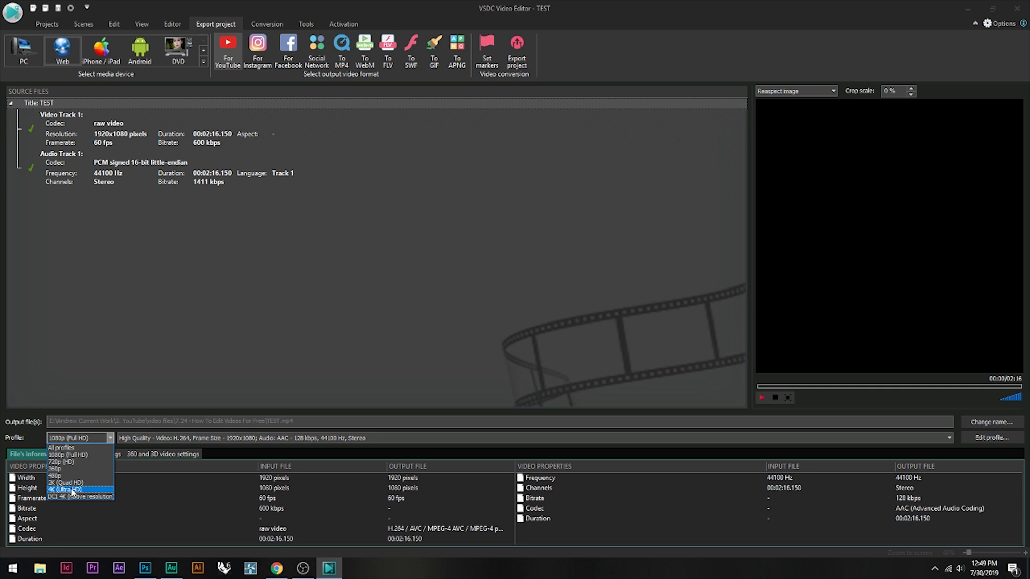
pyautogui.click(123, 402)
pyautogui.click(131, 343)
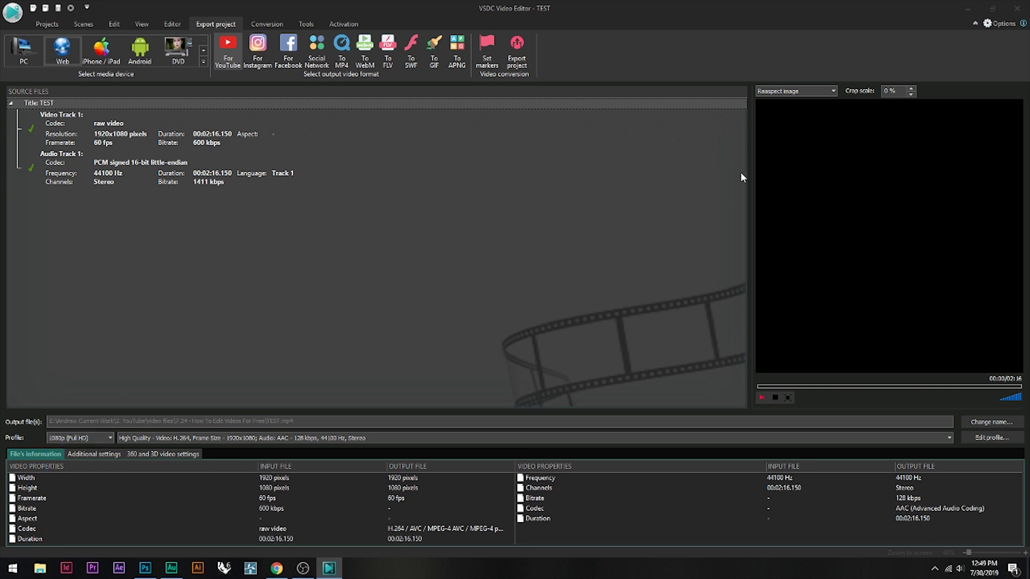
pyautogui.click(110, 439)
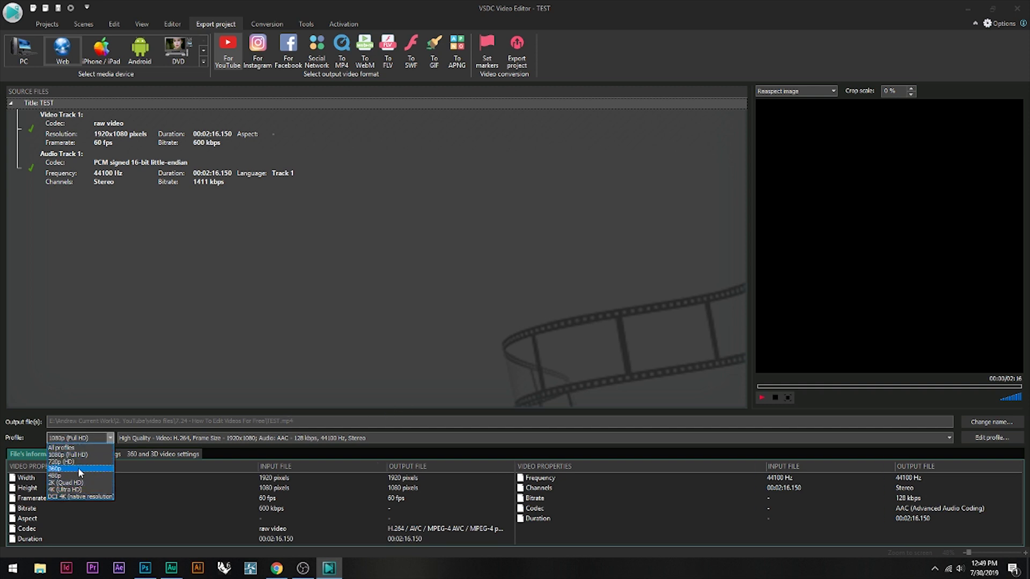
pyautogui.click(183, 360)
pyautogui.click(111, 438)
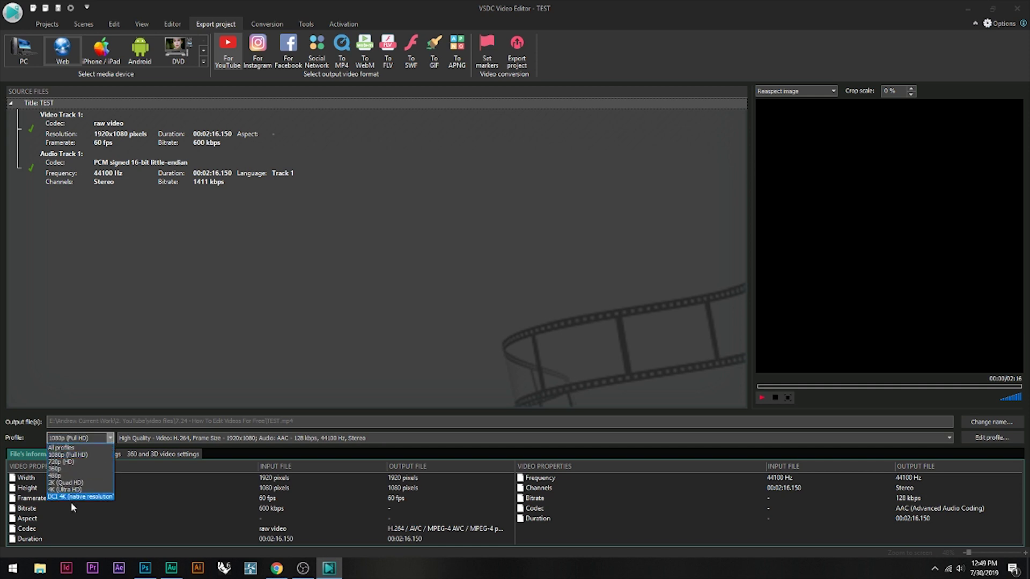
pyautogui.click(177, 358)
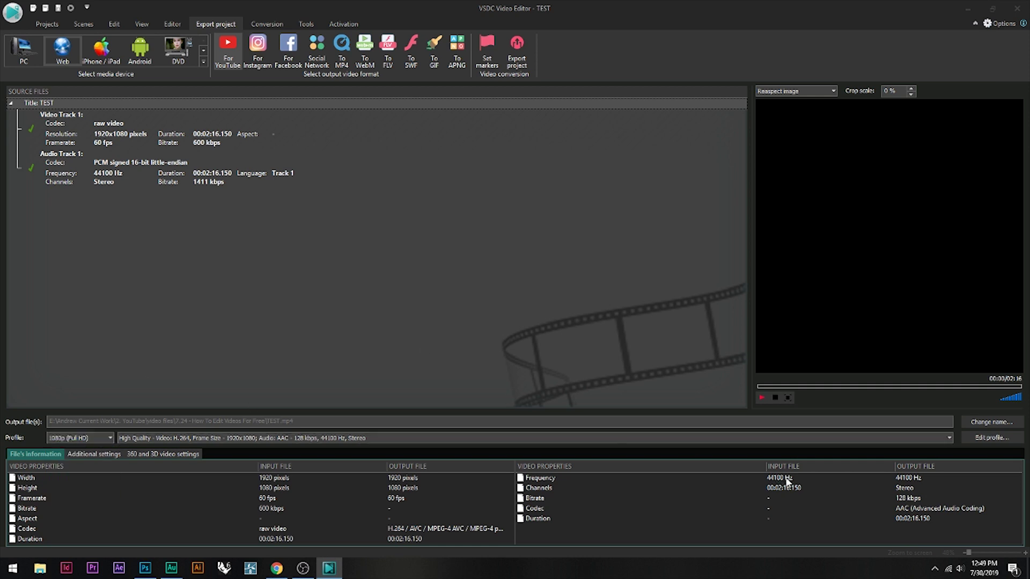
# - Start exporting the project as a 1080p MP4 for YouTube
pyautogui.click(516, 48)
pyautogui.click(556, 422)
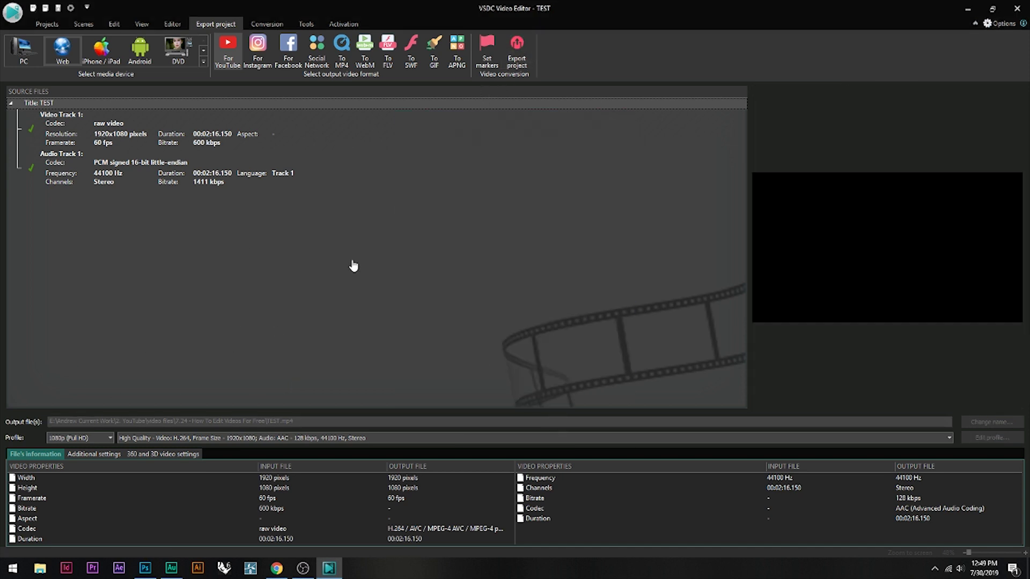